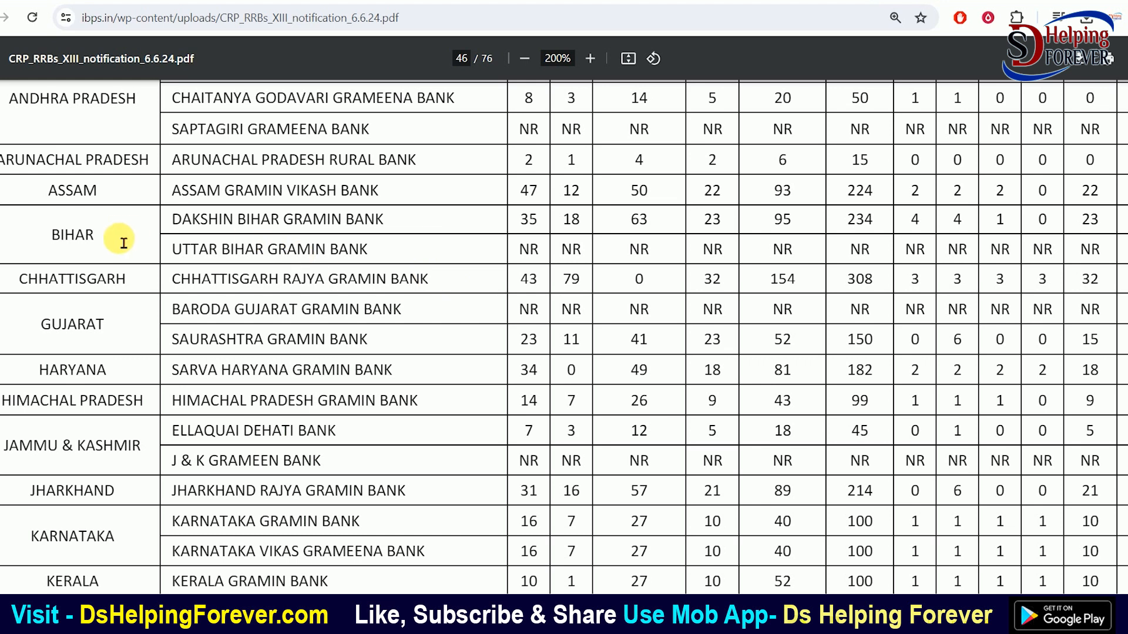
Highlight the Dakshin Bihar (234 vacancies), Uttar Bihar, Baroda Gujarat and Saurashtra Gramin Bank names
left_click_drag(180, 222, 387, 229)
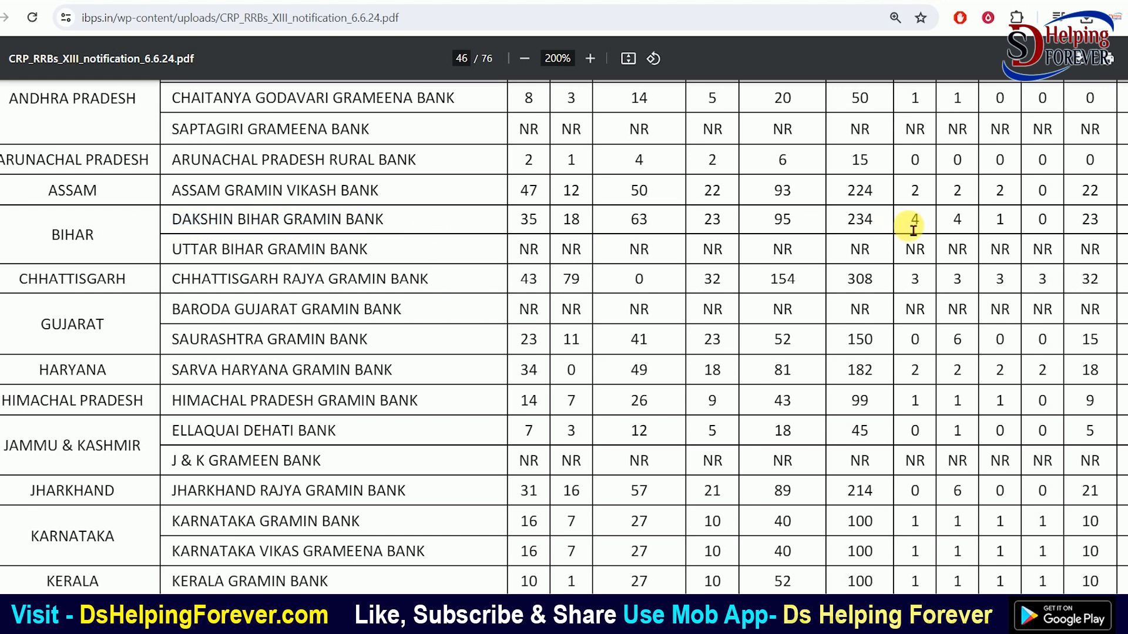
left_click_drag(847, 223, 885, 229)
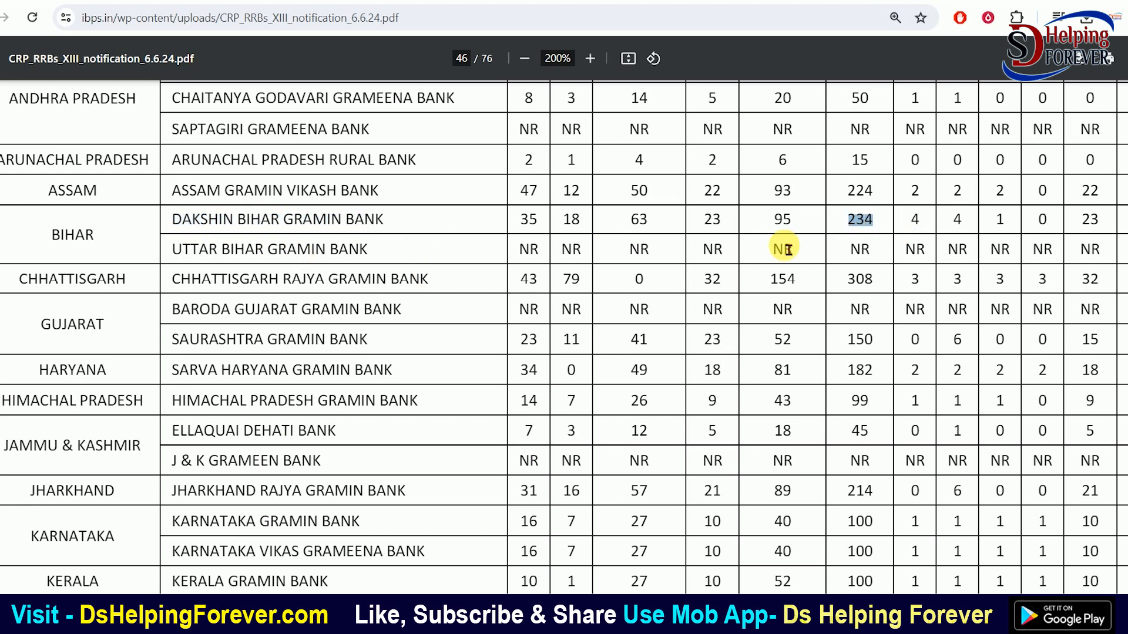
left_click_drag(210, 250, 405, 252)
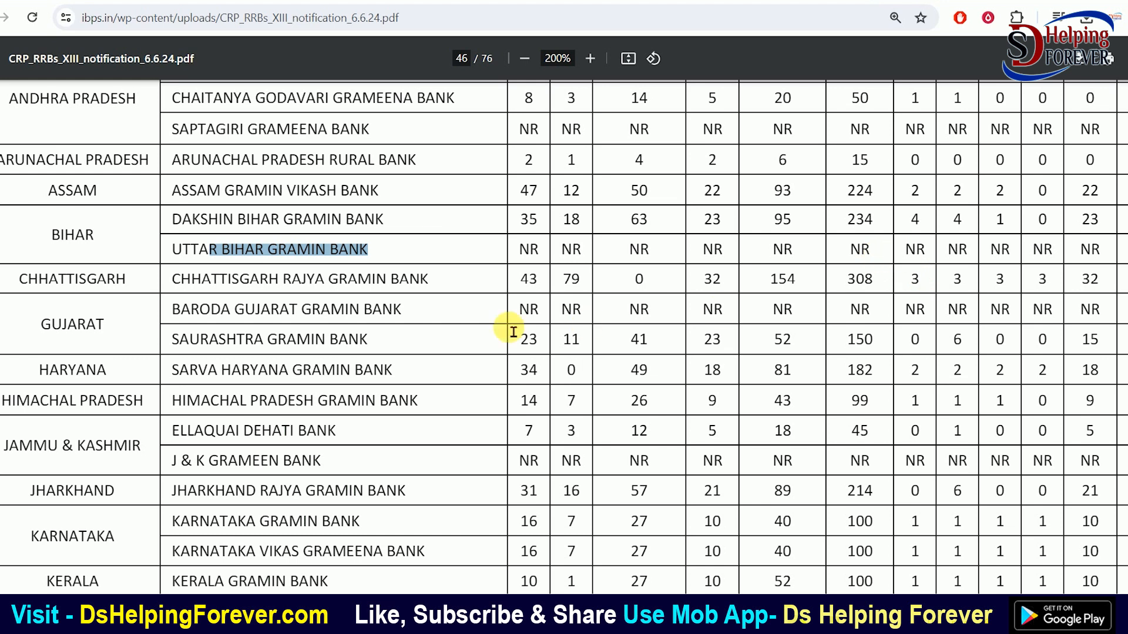
left_click_drag(175, 316, 365, 318)
left_click(403, 310)
left_click_drag(173, 347, 366, 354)
left_click(367, 354)
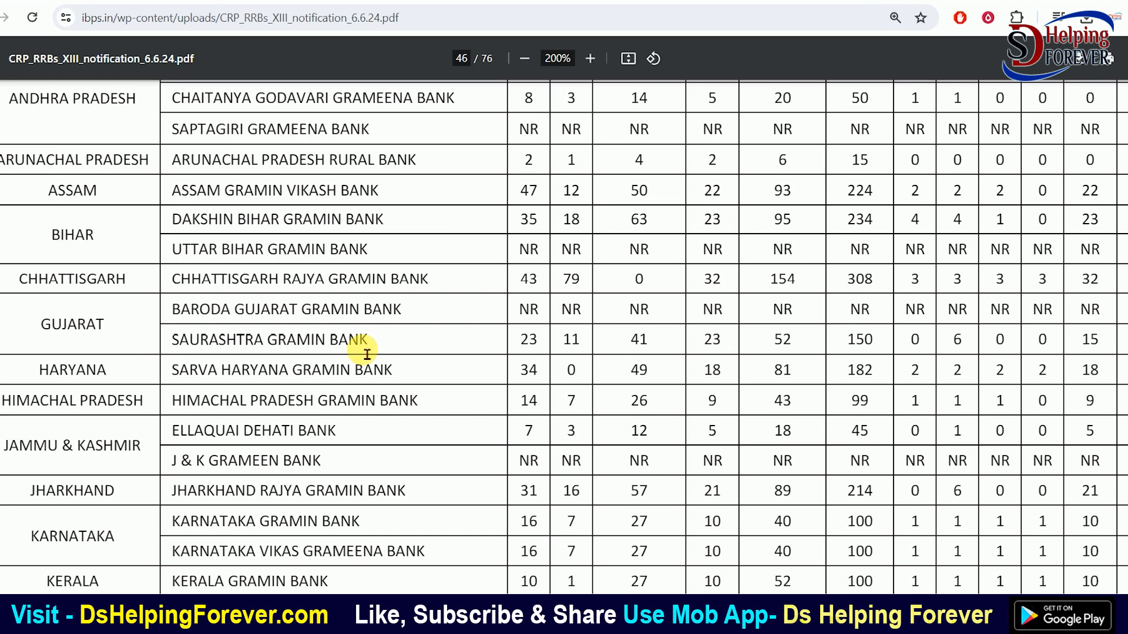
Scroll down through the Haryana and Jharkhand rows, highlighting their bank names
scroll(368, 355, "down", 1)
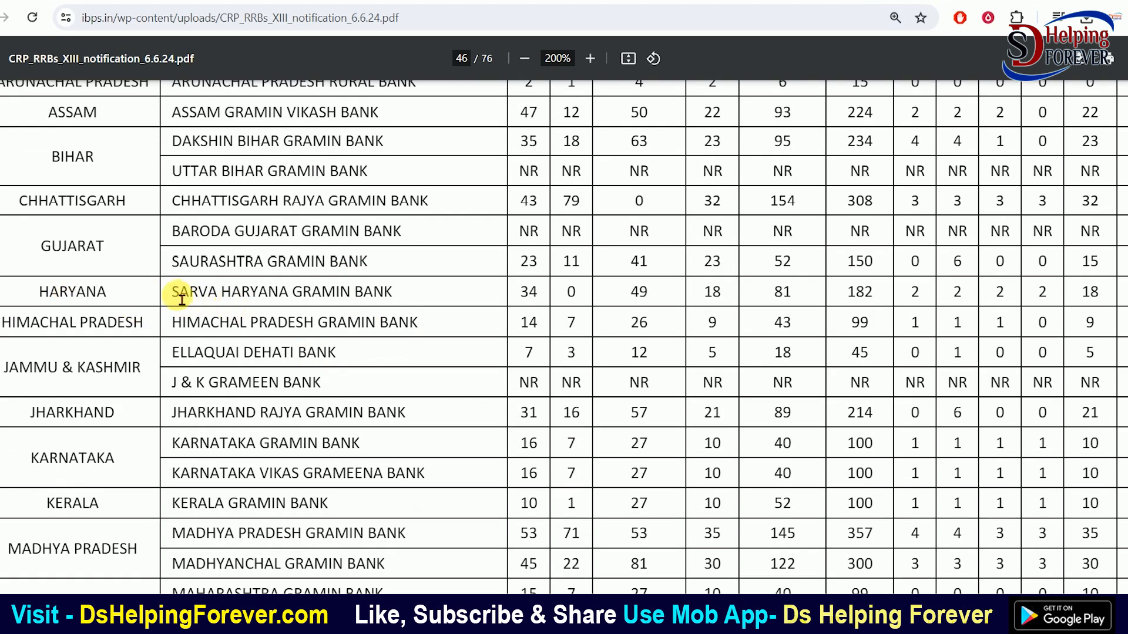
left_click_drag(270, 304, 367, 304)
left_click(367, 304)
scroll(367, 304, "down", 1)
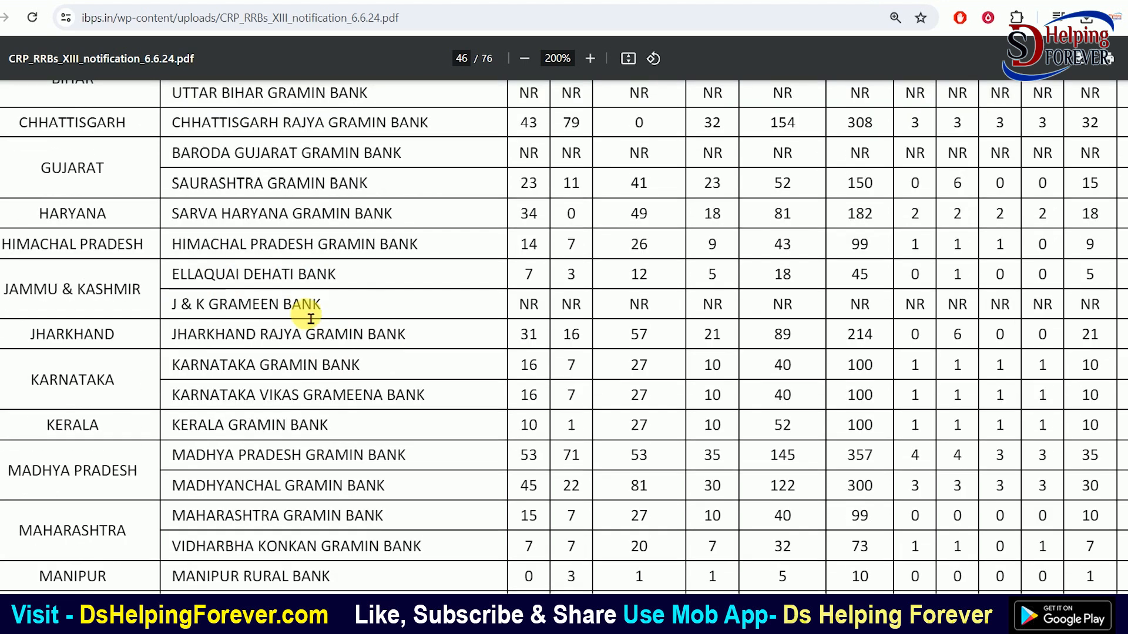
left_click_drag(190, 339, 357, 336)
left_click(358, 337)
scroll(358, 340, "down", 2)
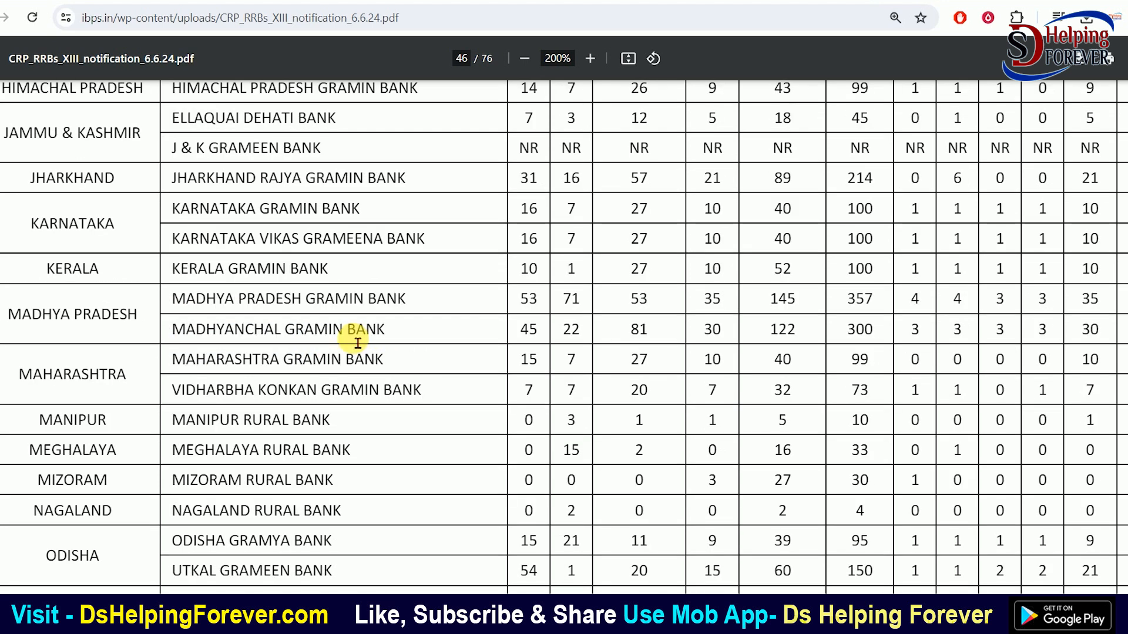
scroll(357, 343, "down", 3)
scroll(358, 343, "down", 4)
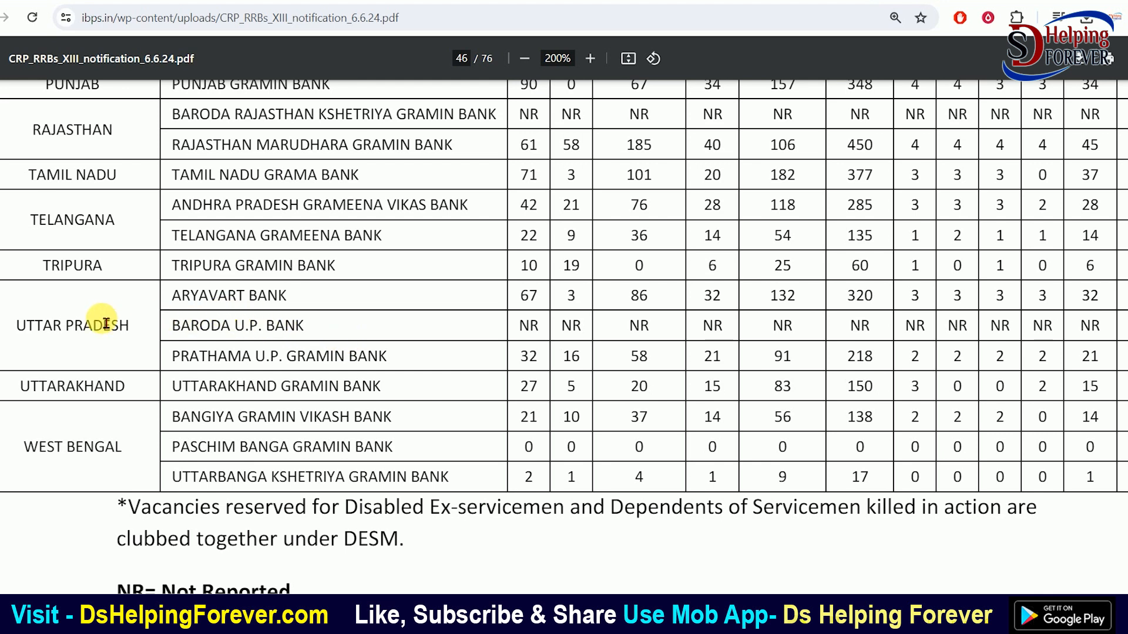
Highlight the Uttar Pradesh, Uttarakhand and West Bengal gramin bank names in the vacancy table
left_click_drag(173, 296, 281, 304)
left_click(238, 336)
left_click_drag(174, 338, 301, 334)
left_click_drag(180, 361, 365, 360)
left_click_drag(177, 400, 374, 397)
left_click(377, 398)
left_click_drag(189, 427, 382, 419)
left_click_drag(183, 458, 385, 451)
Scroll back up and highlight the Dakshin Bihar and Uttar Bihar Gramin Bank lines again
scroll(421, 412, "up", 3)
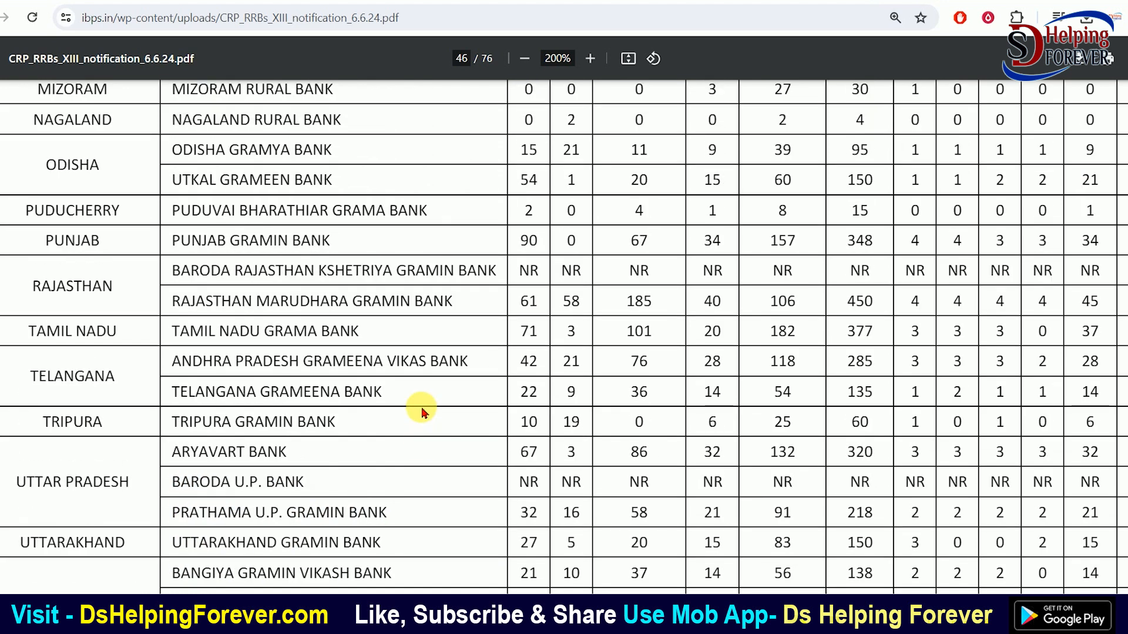
scroll(422, 410, "up", 6)
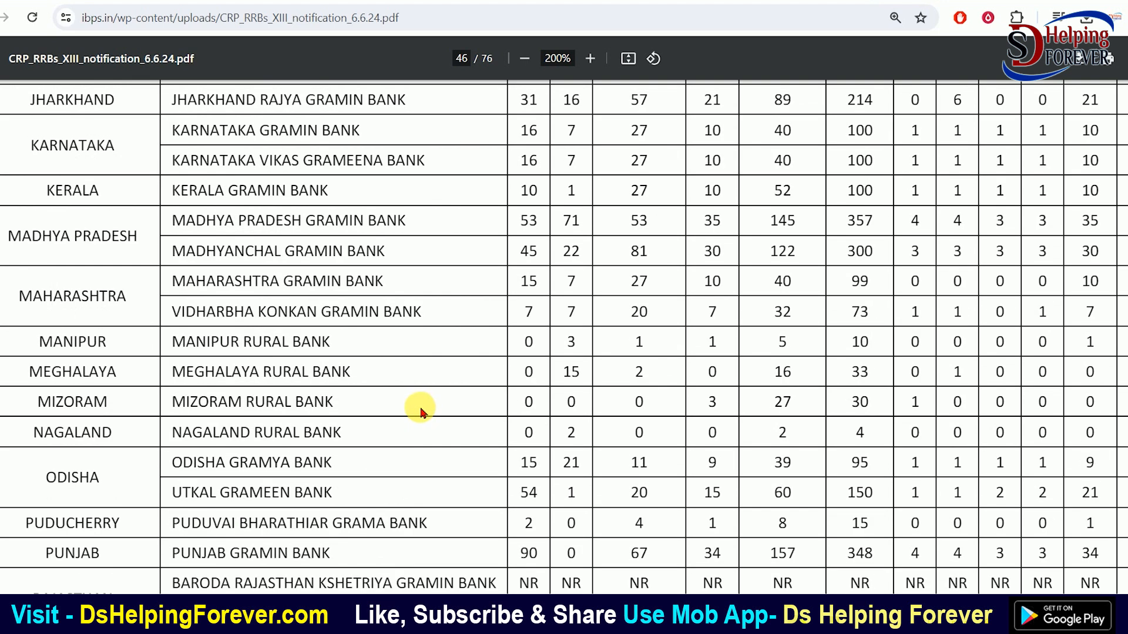
scroll(411, 382, "up", 2)
scroll(415, 385, "up", 1)
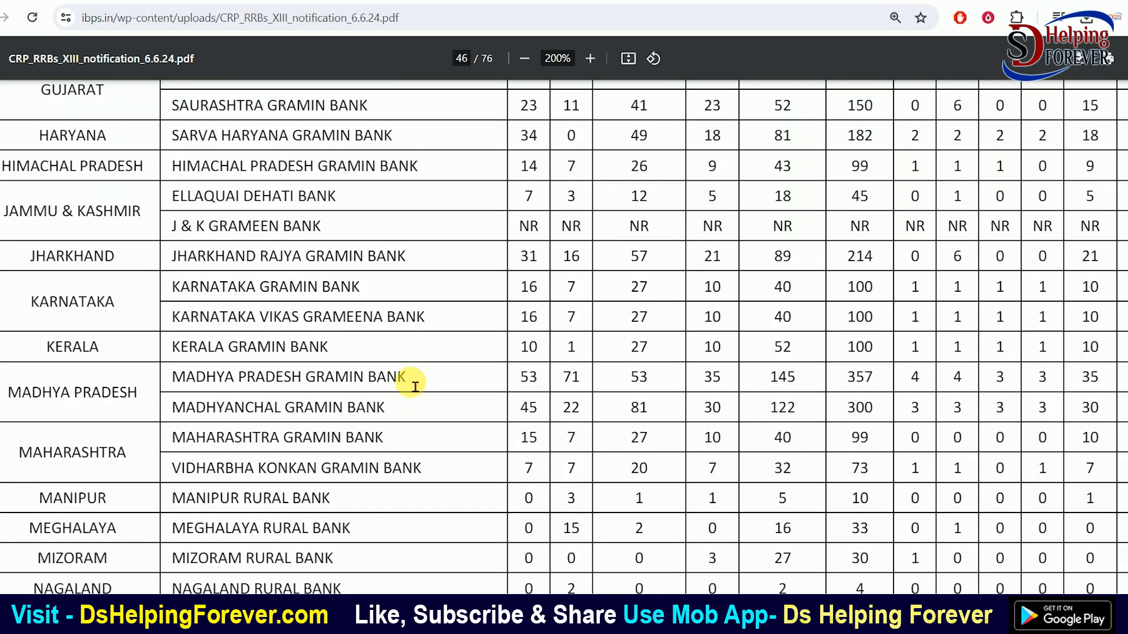
scroll(415, 386, "up", 5)
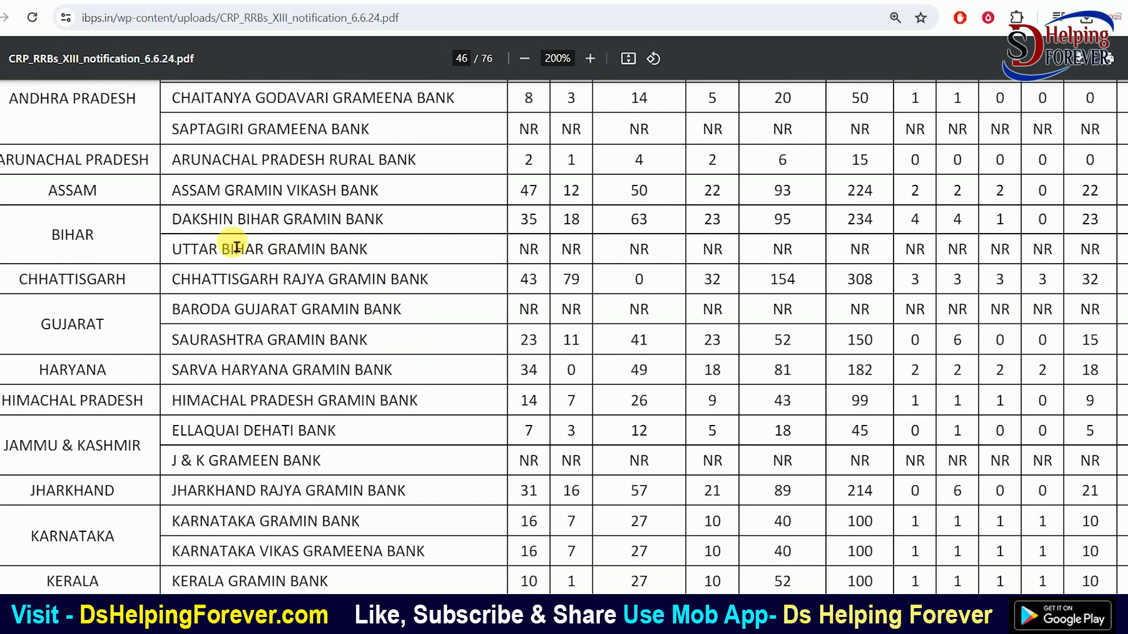
triple_click(204, 233)
left_click_drag(194, 252, 335, 249)
left_click(497, 235)
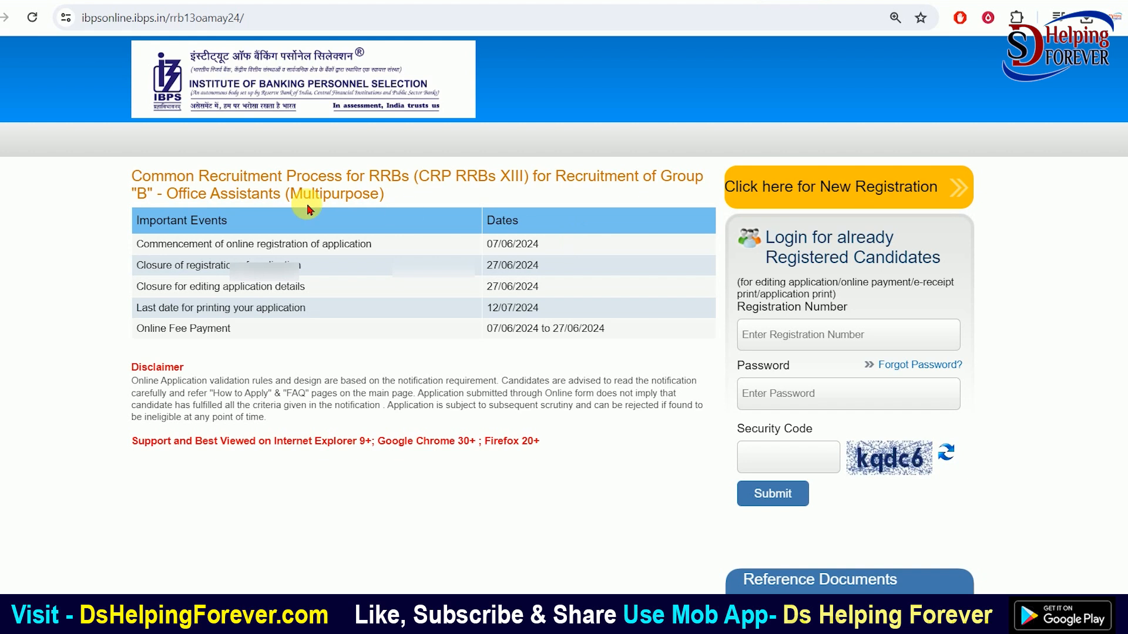
left_click_drag(179, 198, 275, 200)
left_click(346, 201)
left_click_drag(557, 179, 708, 181)
left_click(622, 188)
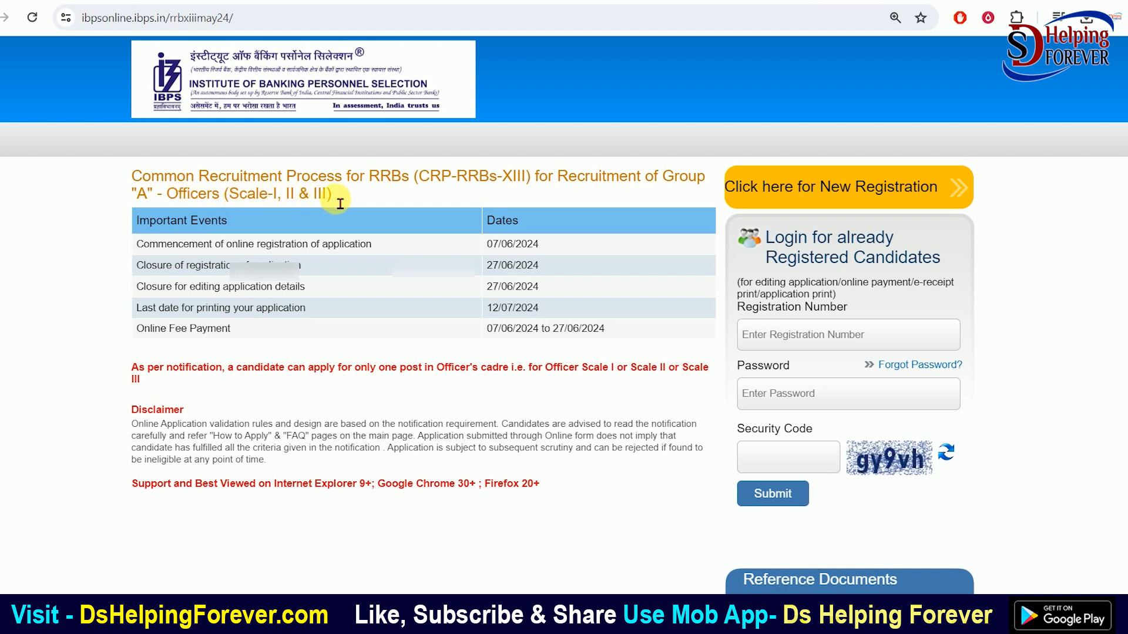
left_click_drag(142, 177, 539, 191)
left_click(539, 191)
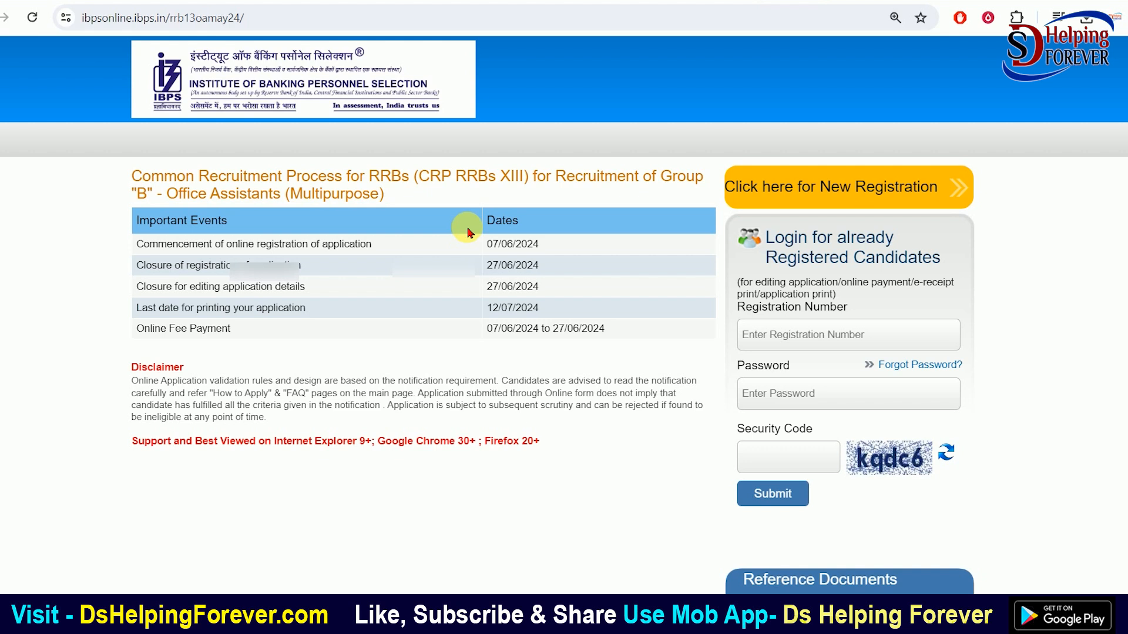
left_click_drag(241, 200, 342, 202)
left_click(343, 203)
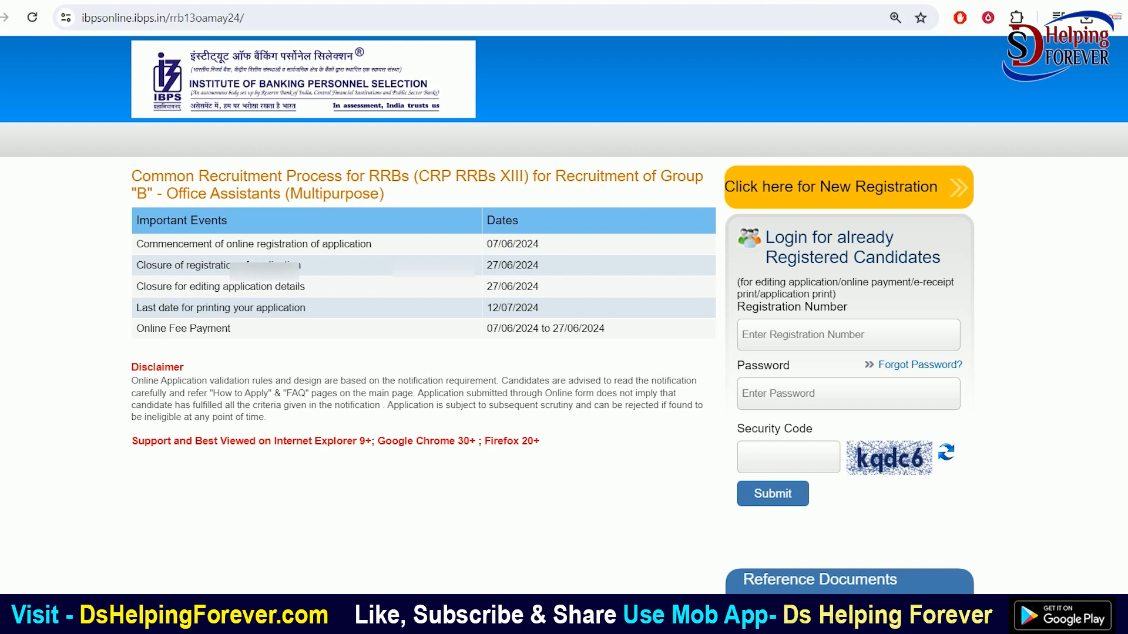
left_click(821, 1)
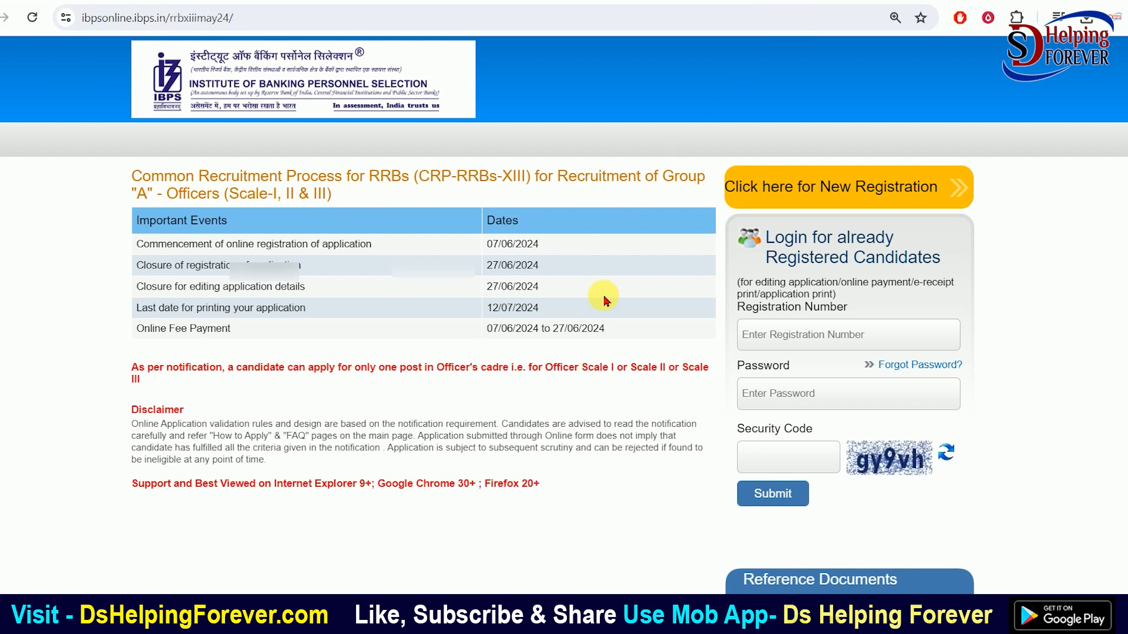
left_click(802, 2)
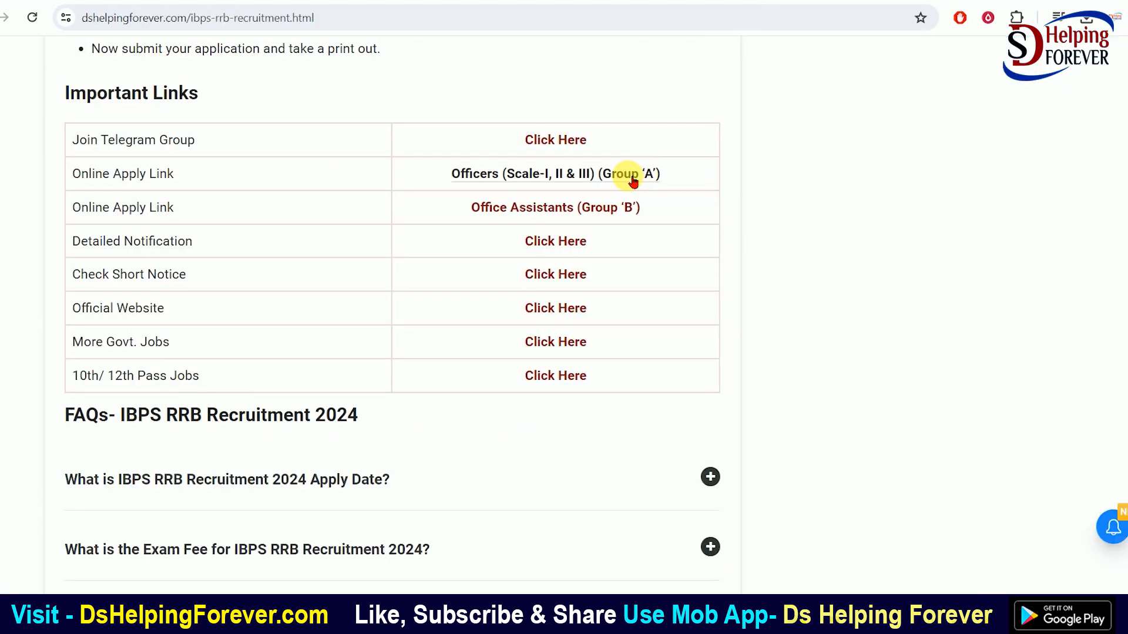
Scroll through the Overview, Vacancy and Qualification tables of the IBPS RRB article
scroll(624, 173, "up", 15)
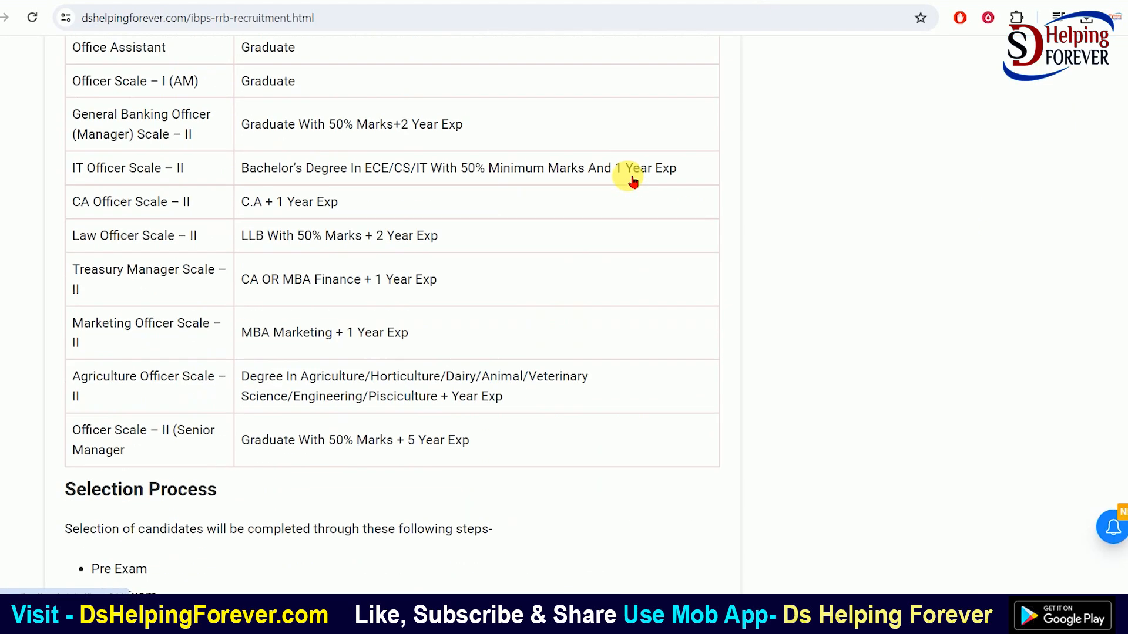
scroll(626, 176, "up", 14)
scroll(503, 334, "down", 12)
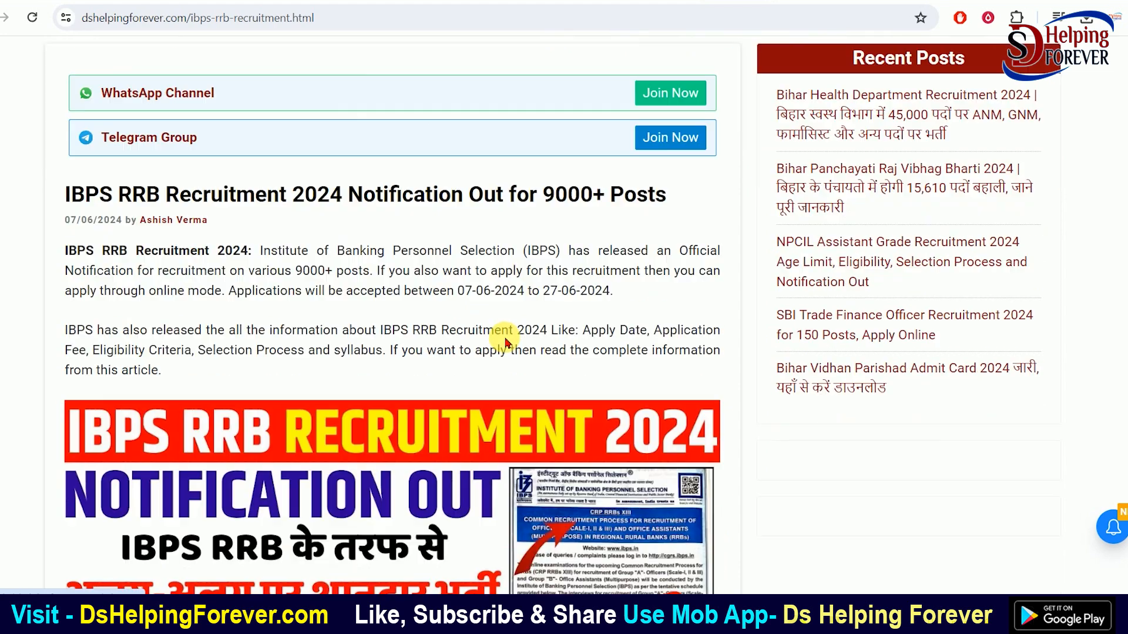
scroll(505, 340, "down", 6)
scroll(505, 337, "up", 5)
scroll(505, 340, "down", 11)
scroll(518, 348, "down", 18)
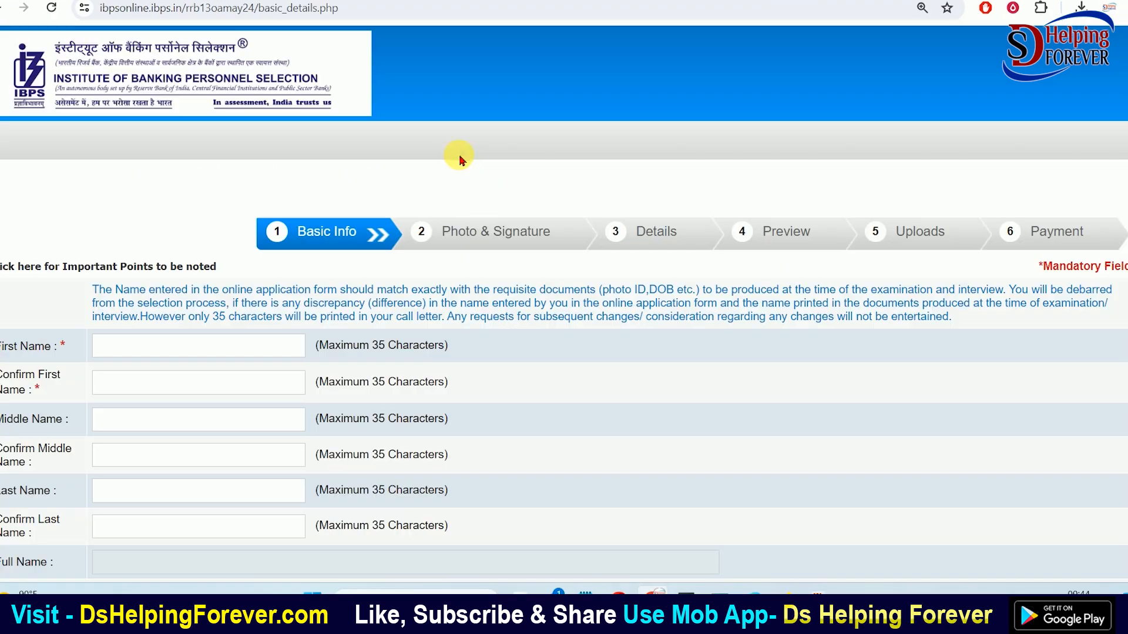
Enter and confirm the candidate's first and last name
scroll(486, 161, "down", 2)
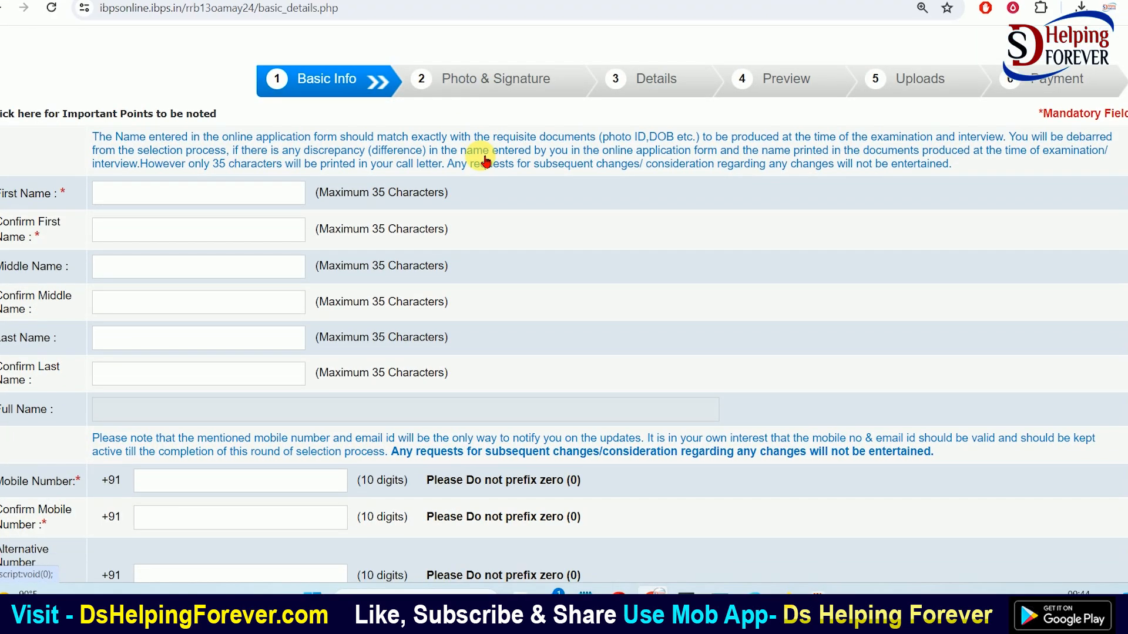
left_click(125, 203)
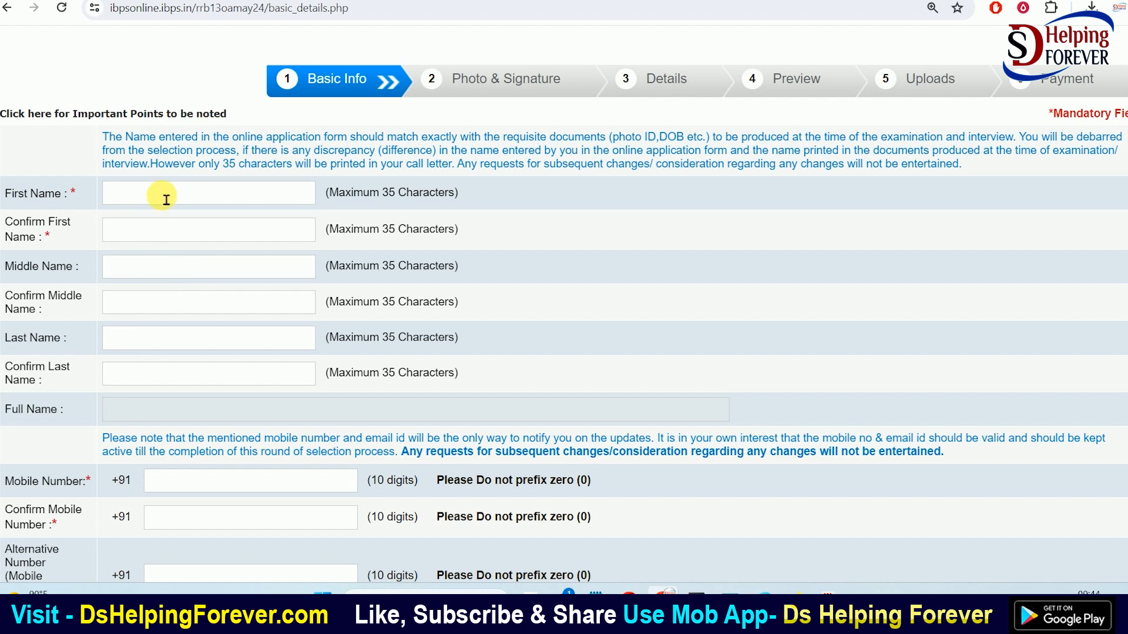
key("Tab")
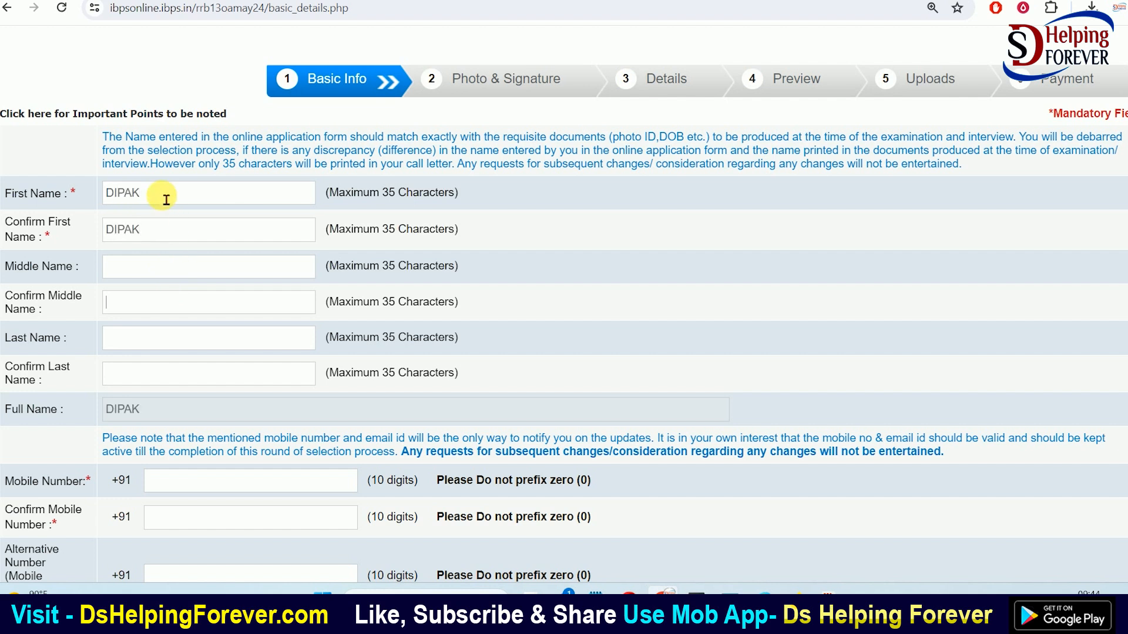
key("Tab")
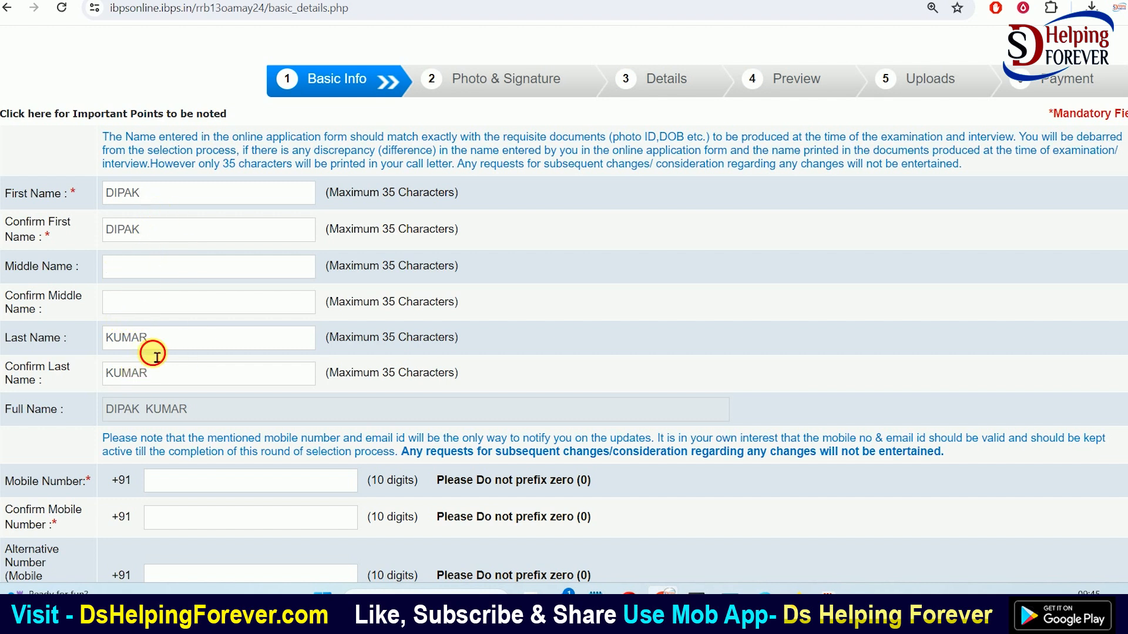
Fill in the alternative phone number, a gmail.com e-mail with confirmation, and the security code
scroll(106, 403, "down", 5)
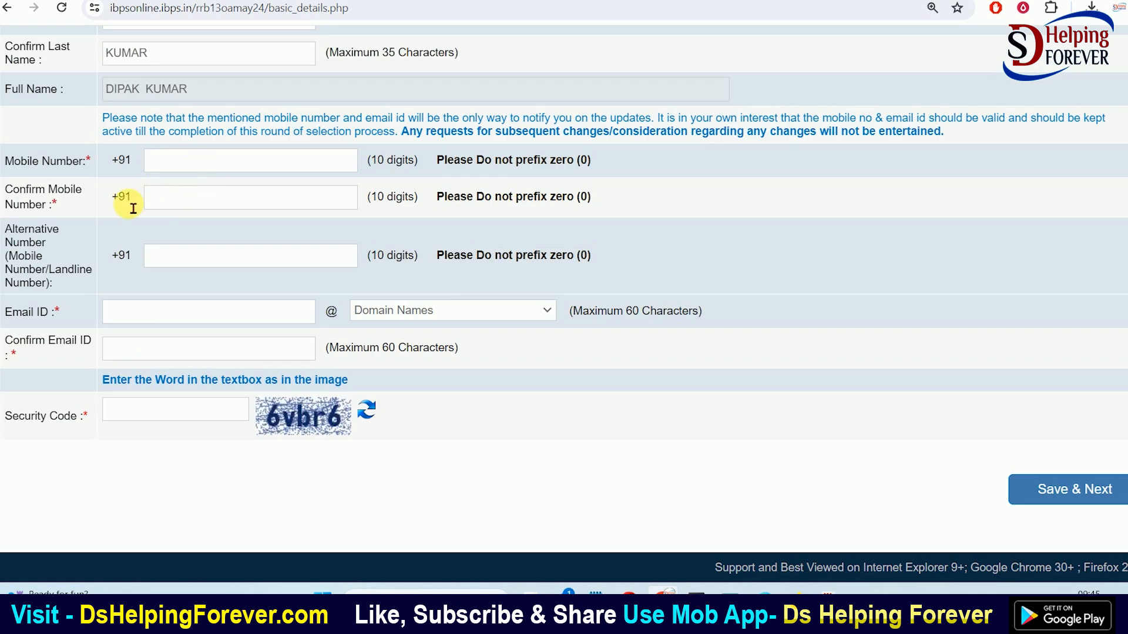
left_click(196, 269)
left_click(147, 322)
left_click(406, 314)
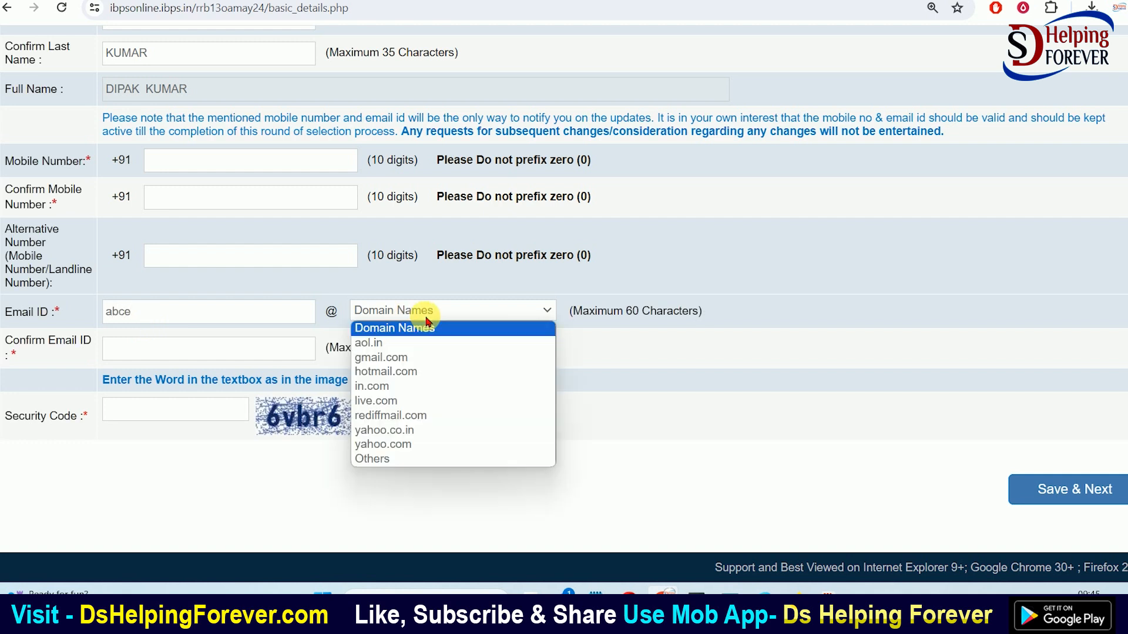
left_click(390, 361)
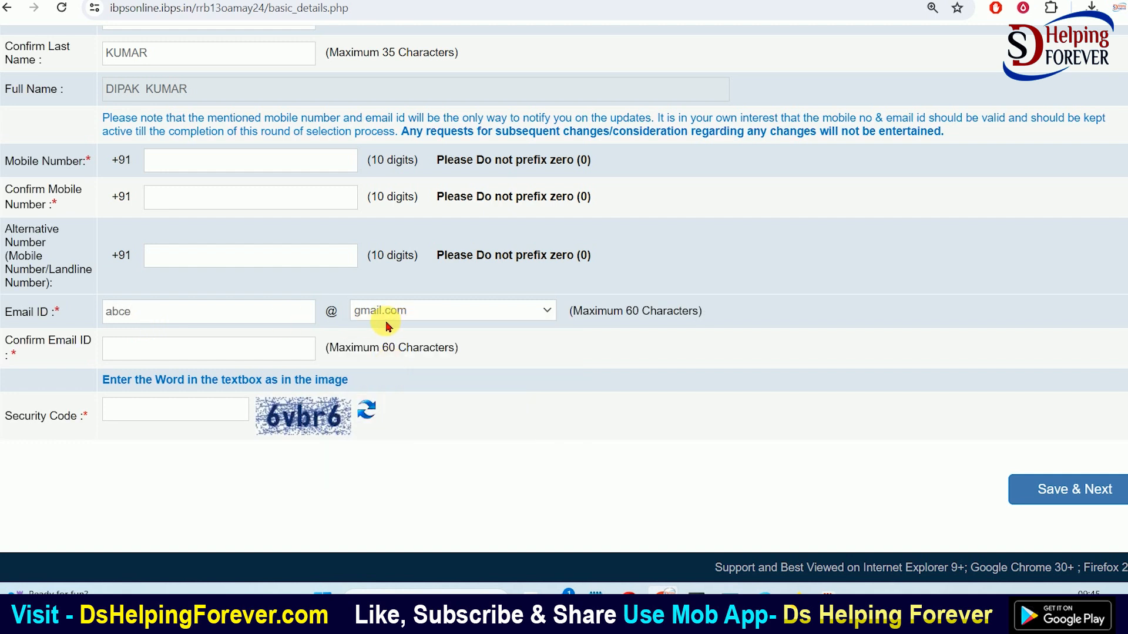
left_click(146, 357)
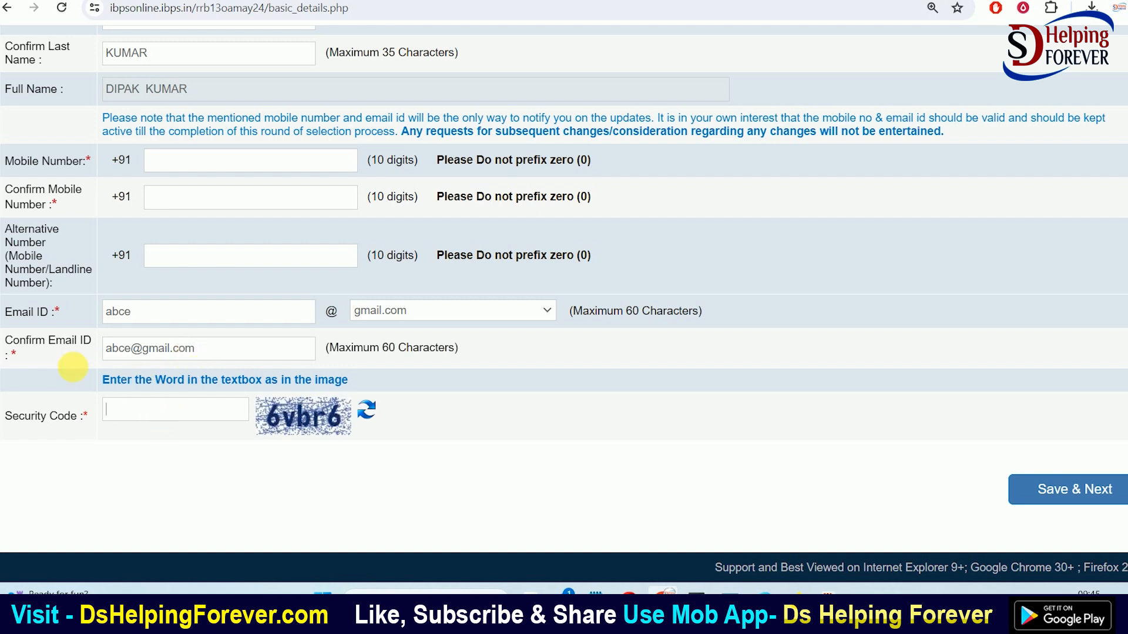
left_click(141, 423)
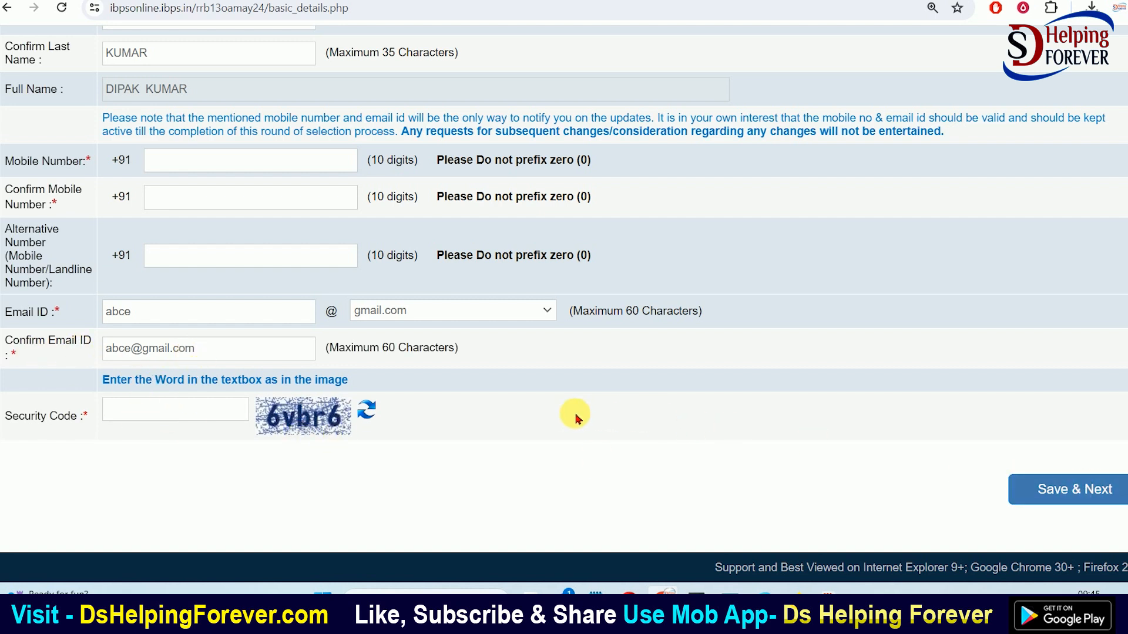
scroll(575, 418, "up", 5)
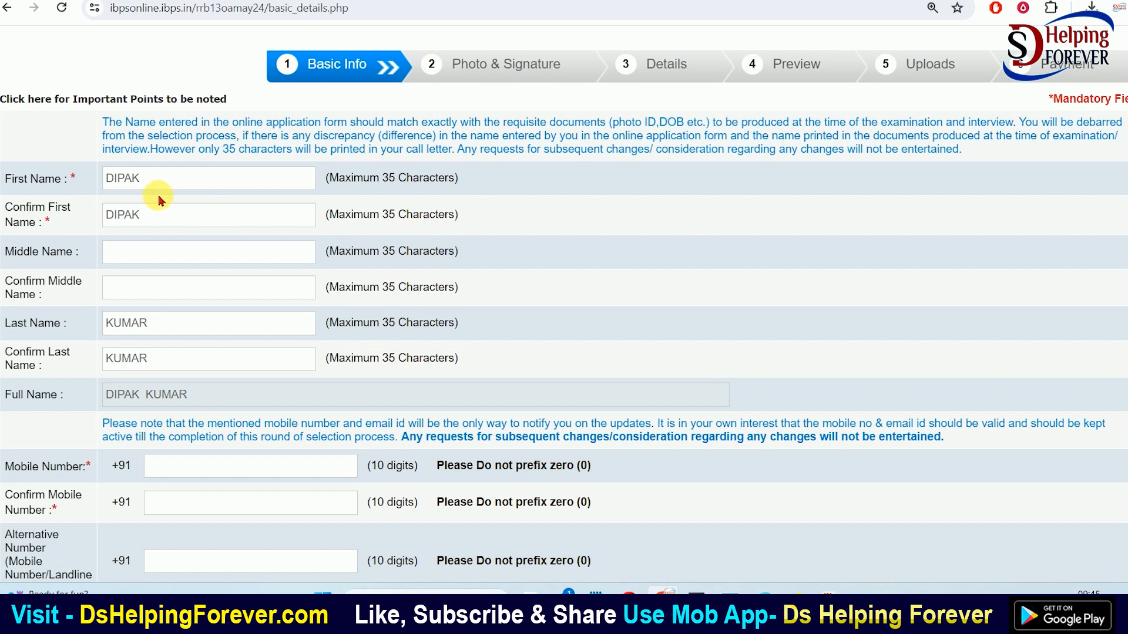
scroll(470, 206, "down", 5)
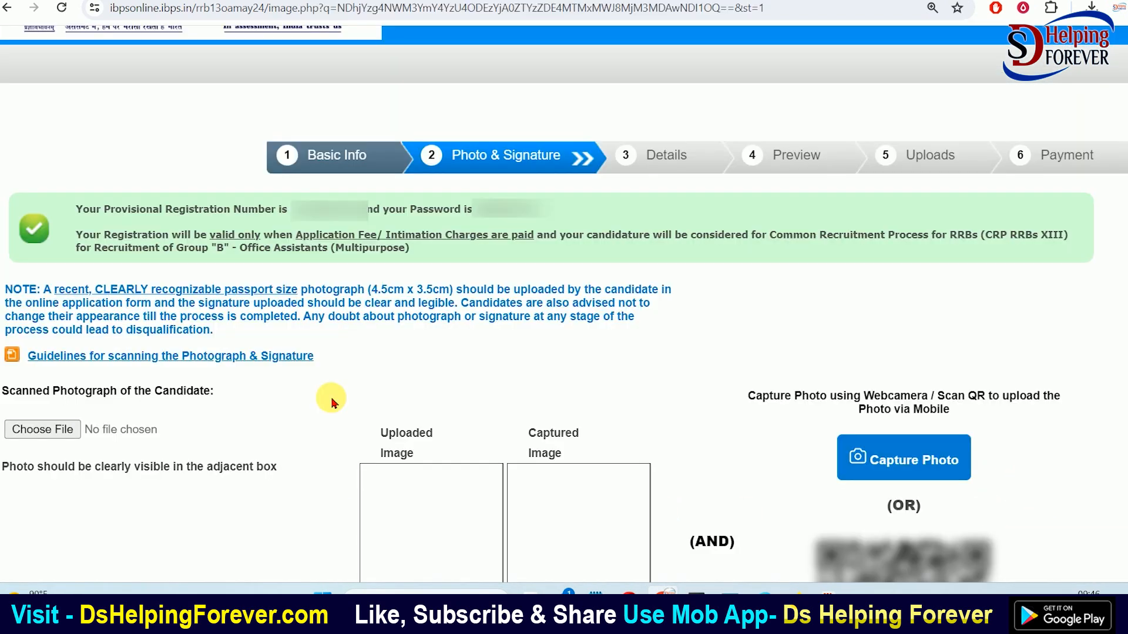
left_click_drag(205, 220, 278, 221)
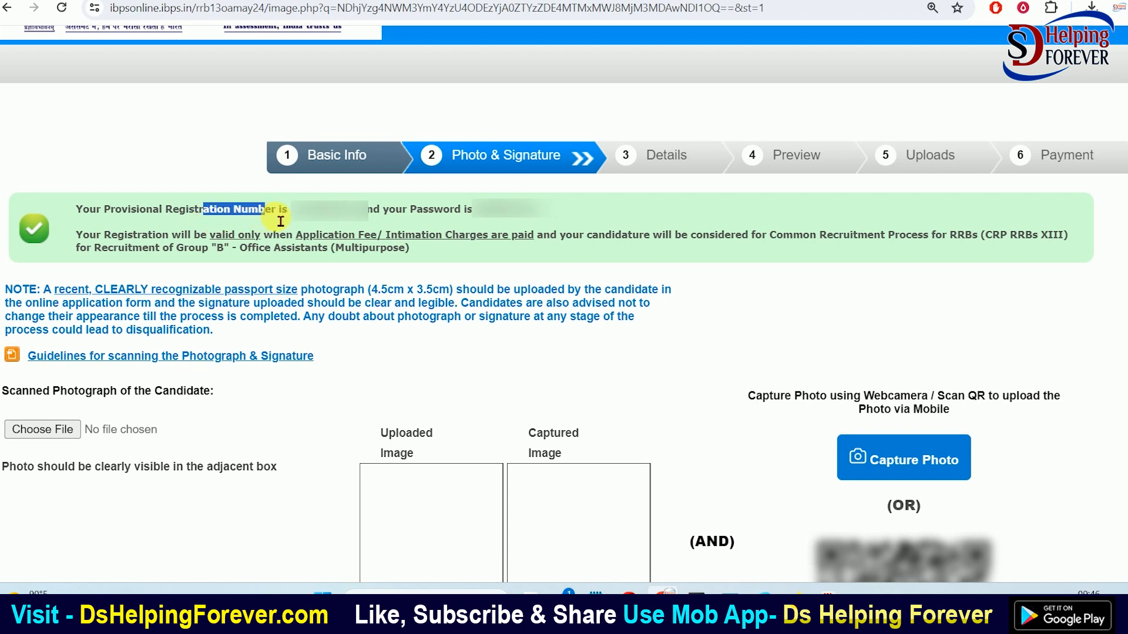
left_click_drag(416, 218, 471, 219)
left_click(420, 221)
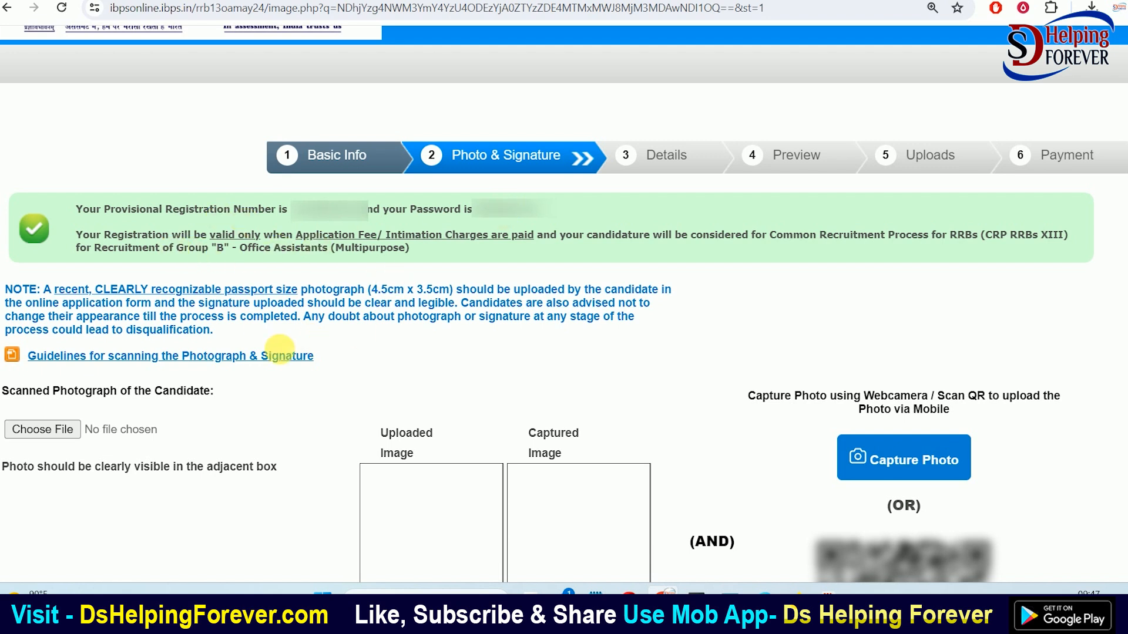
scroll(558, 352, "down", 1)
scroll(575, 367, "down", 1)
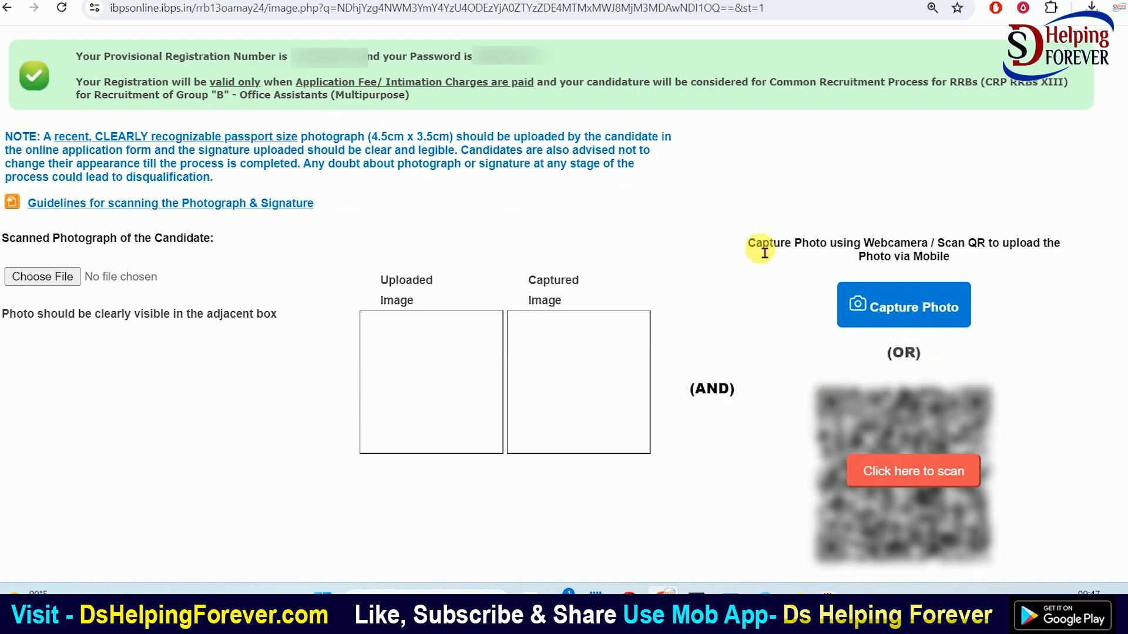
scroll(675, 259, "down", 1)
scroll(674, 238, "down", 1)
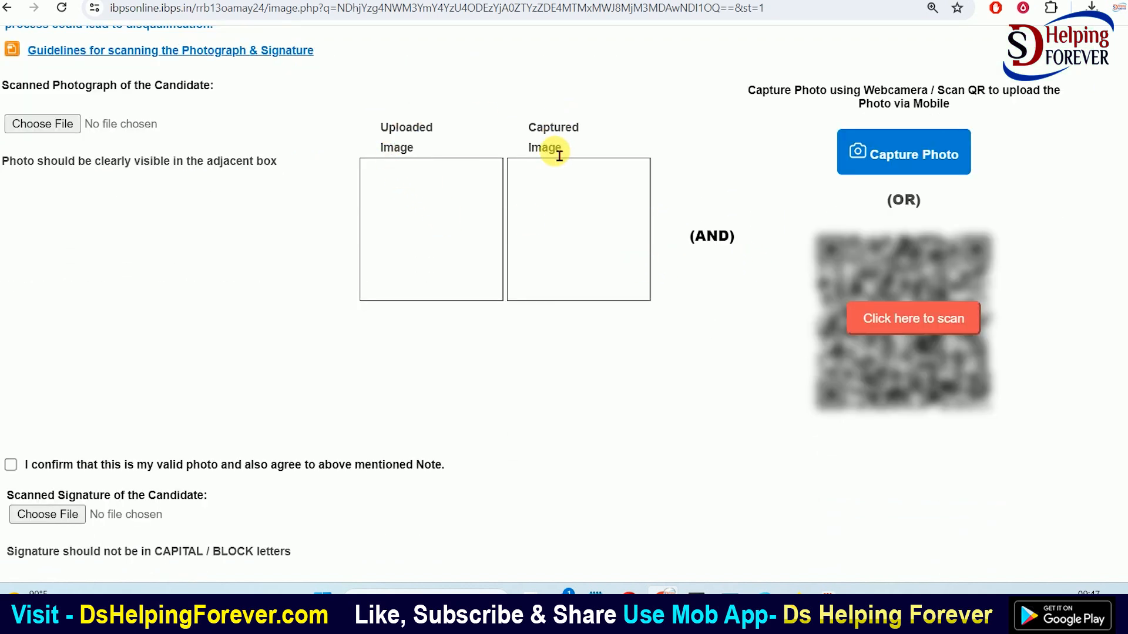
left_click_drag(16, 87, 140, 93)
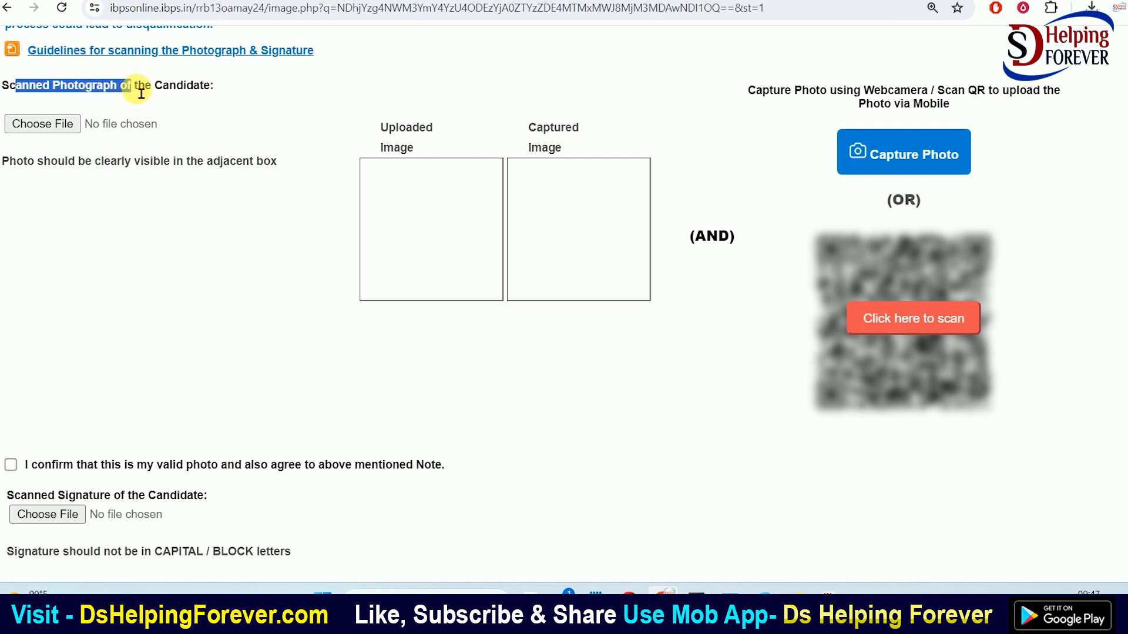
left_click(141, 93)
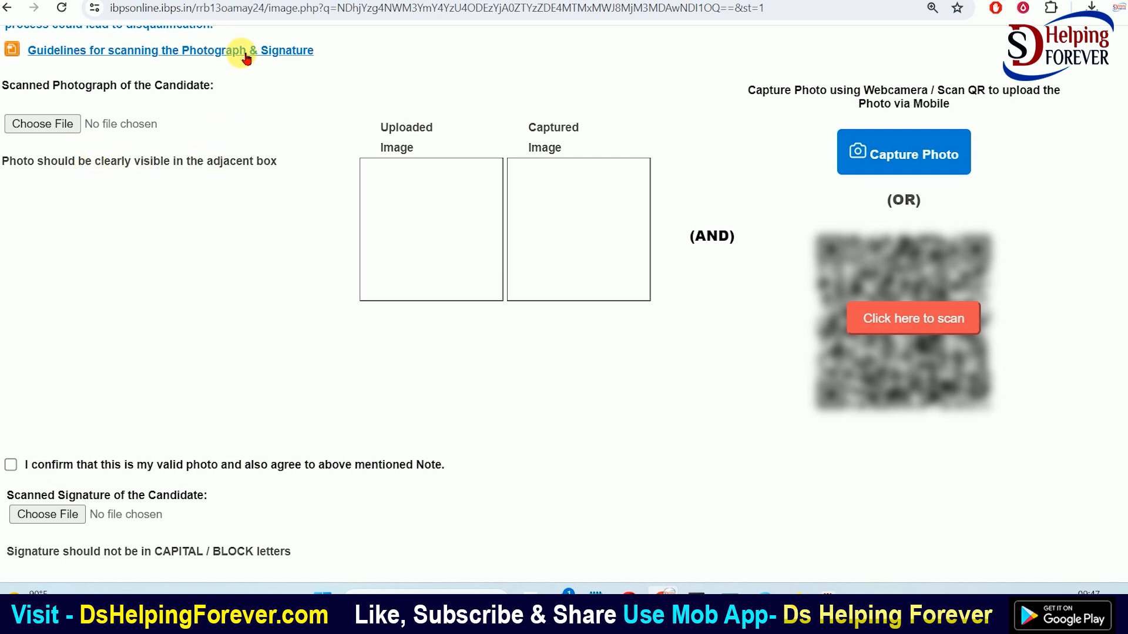
Open the scanning guidelines PDF and highlight the required scanned images and certificate line
left_click(294, 51)
scroll(612, 219, "up", 20)
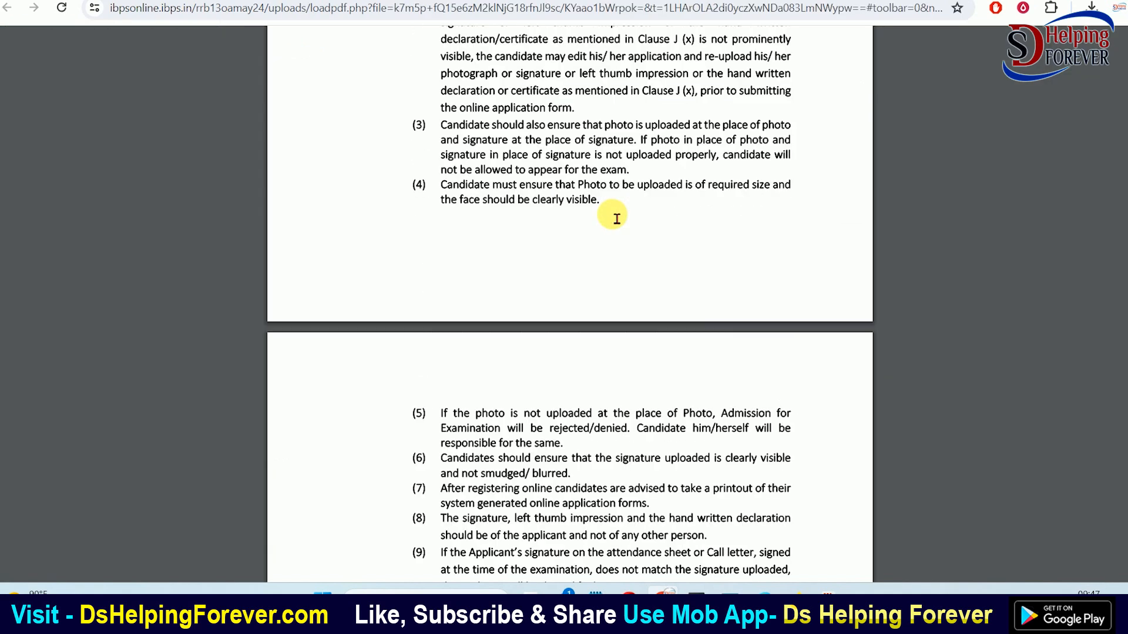
scroll(617, 219, "up", 12)
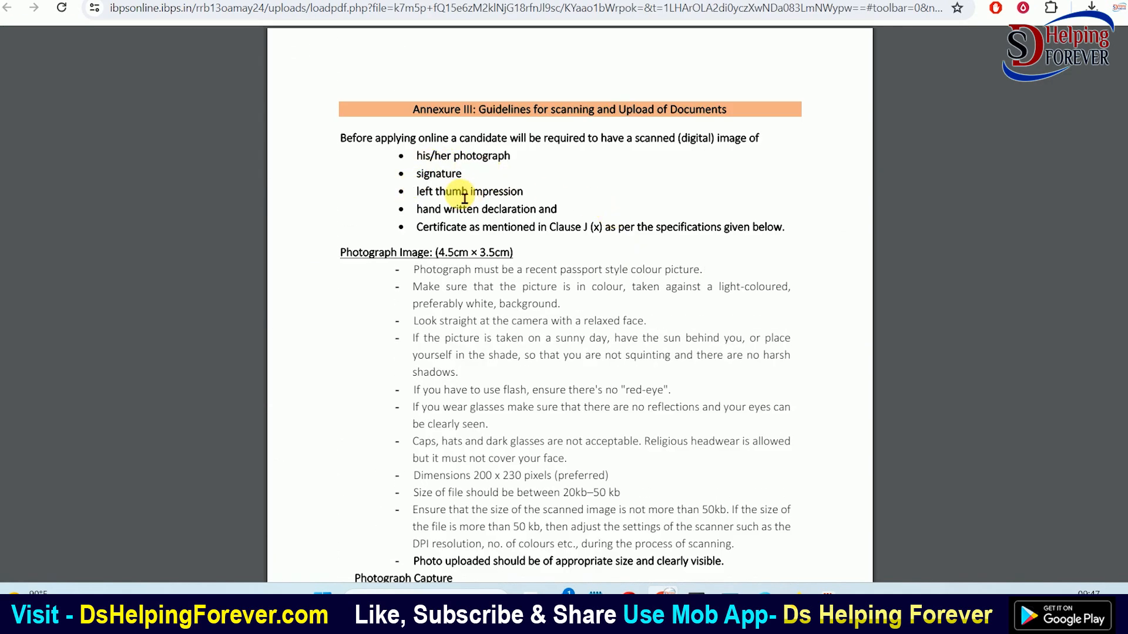
left_click_drag(424, 157, 528, 161)
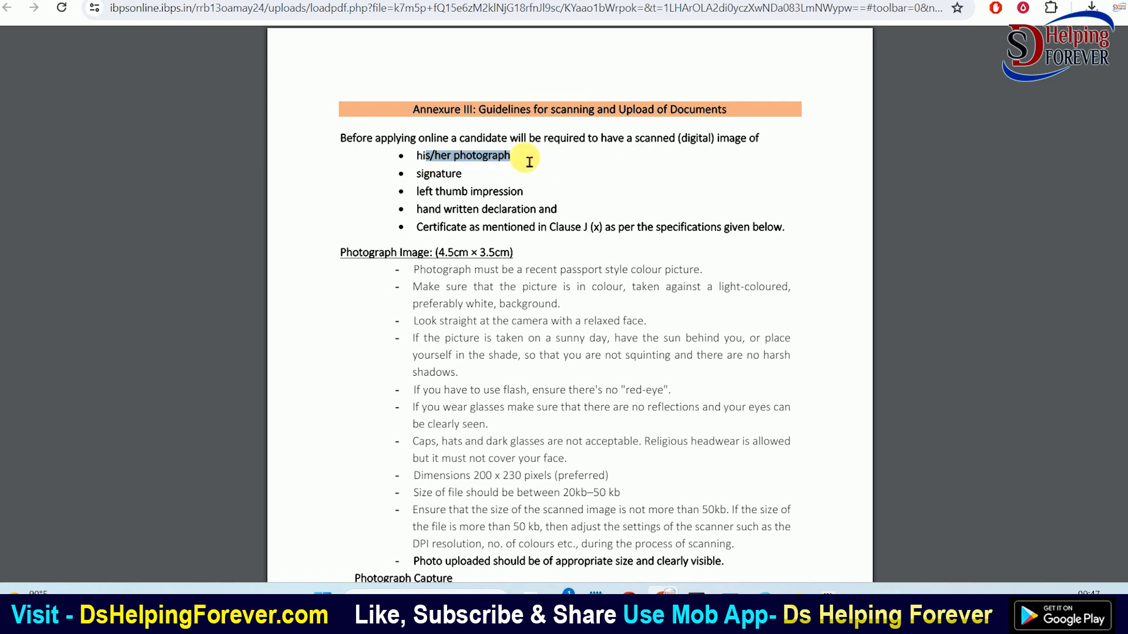
mouse_move(417, 176)
left_mouse_down()
mouse_move(487, 183)
mouse_move(556, 211)
left_mouse_up()
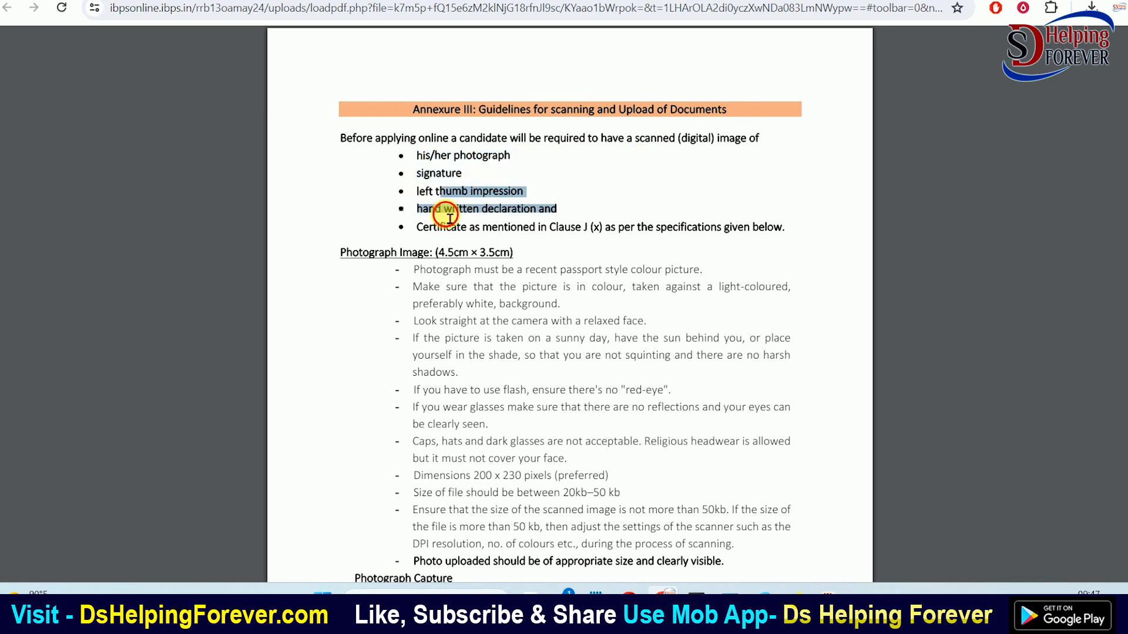
left_click_drag(433, 227, 690, 229)
left_click(689, 229)
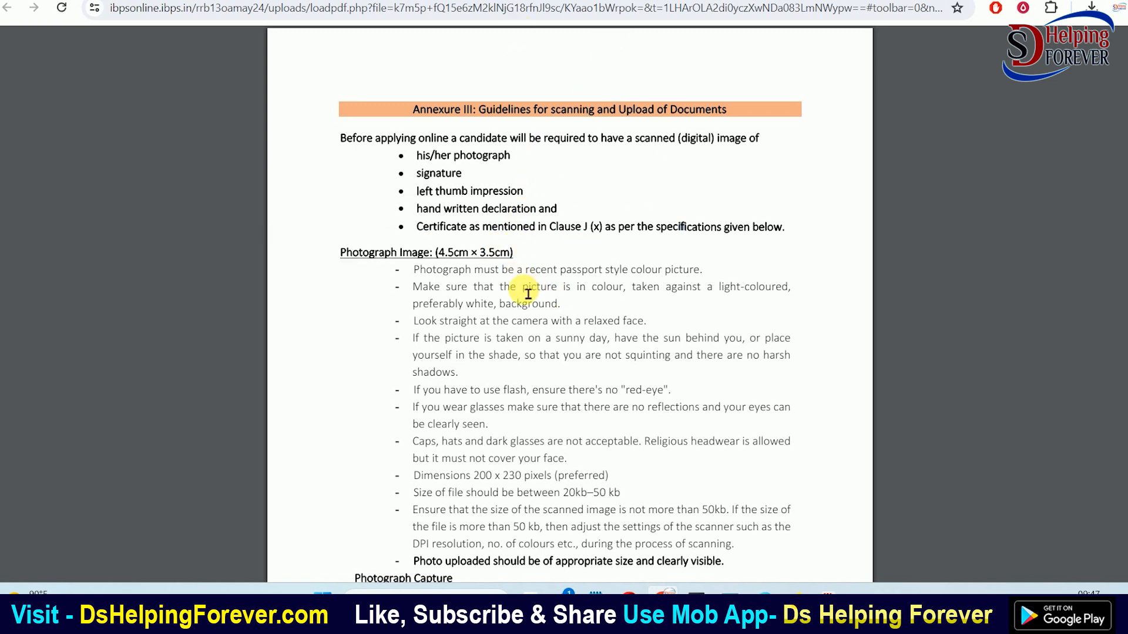
Highlight the passport-style colour photograph rule and scroll down through Annexure III
scroll(517, 288, "down", 2)
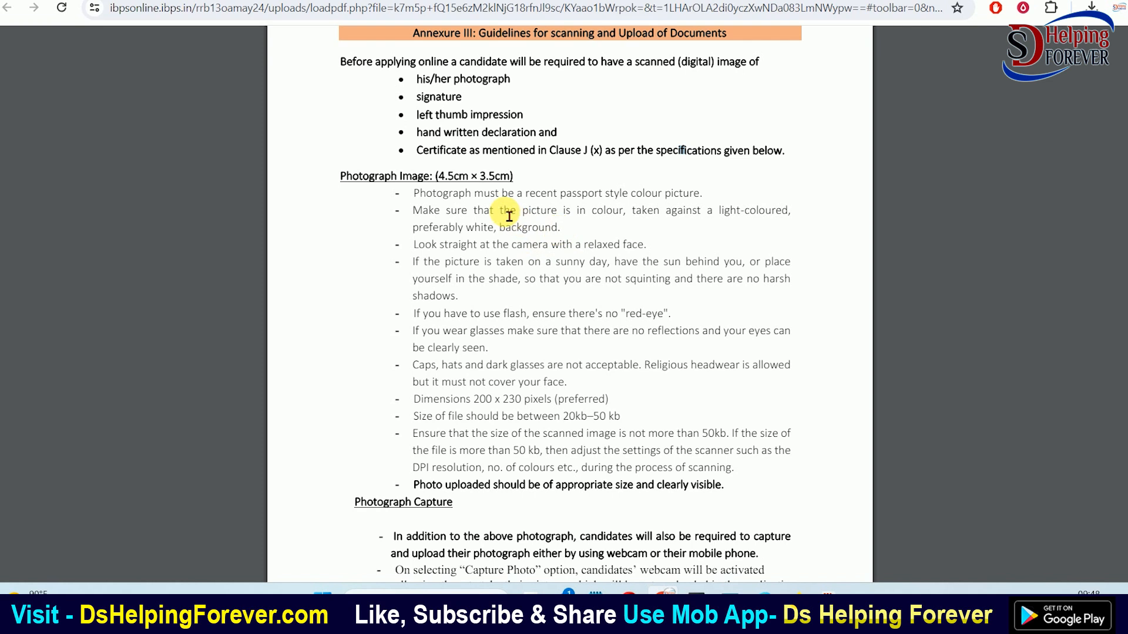
left_click_drag(493, 194, 675, 194)
left_click(675, 195)
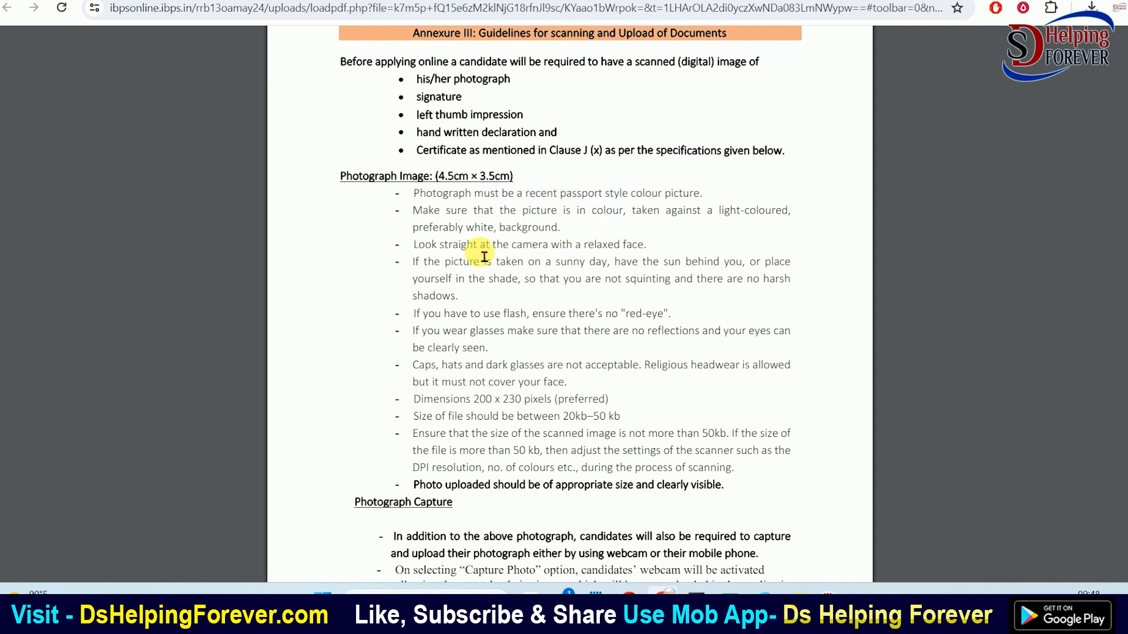
scroll(493, 344, "down", 4)
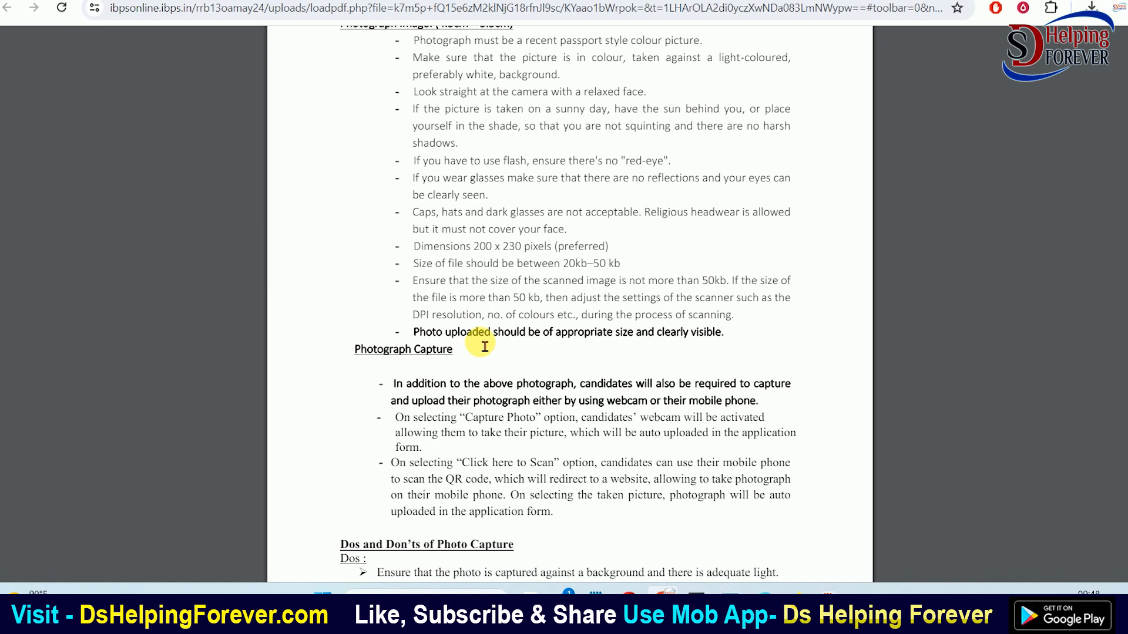
scroll(485, 347, "down", 5)
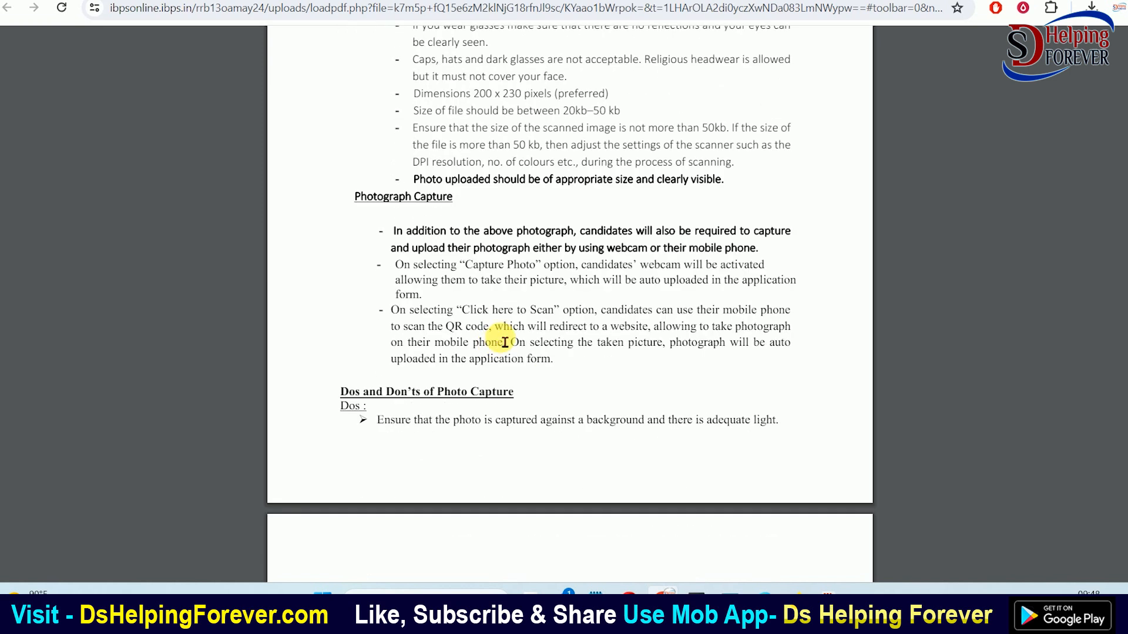
scroll(518, 332, "down", 4)
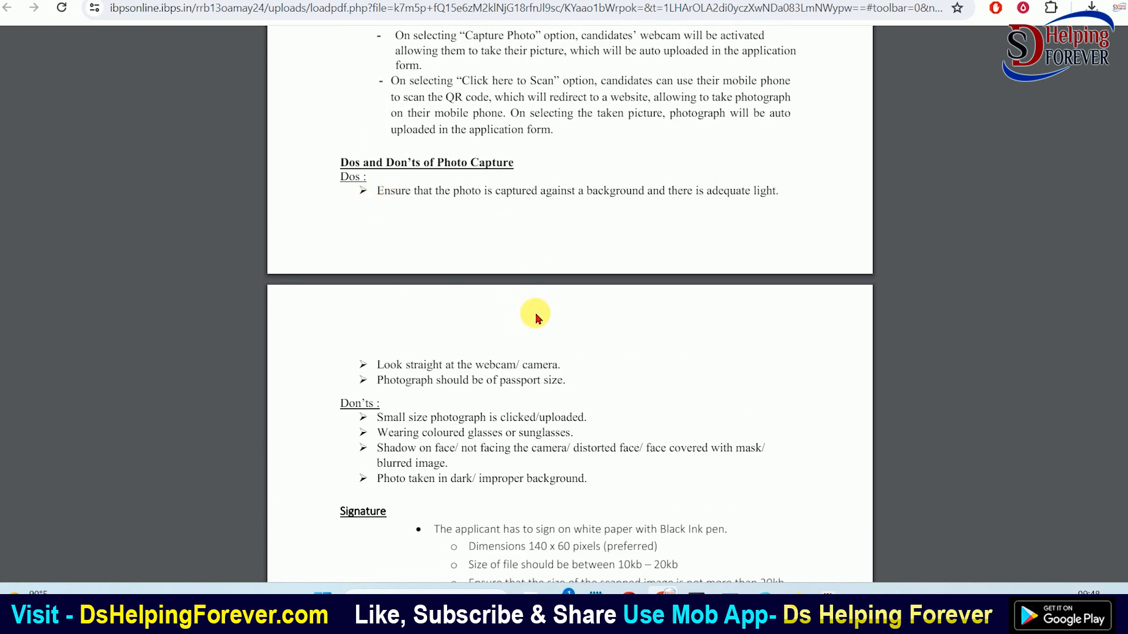
scroll(537, 311, "down", 4)
scroll(424, 366, "down", 5)
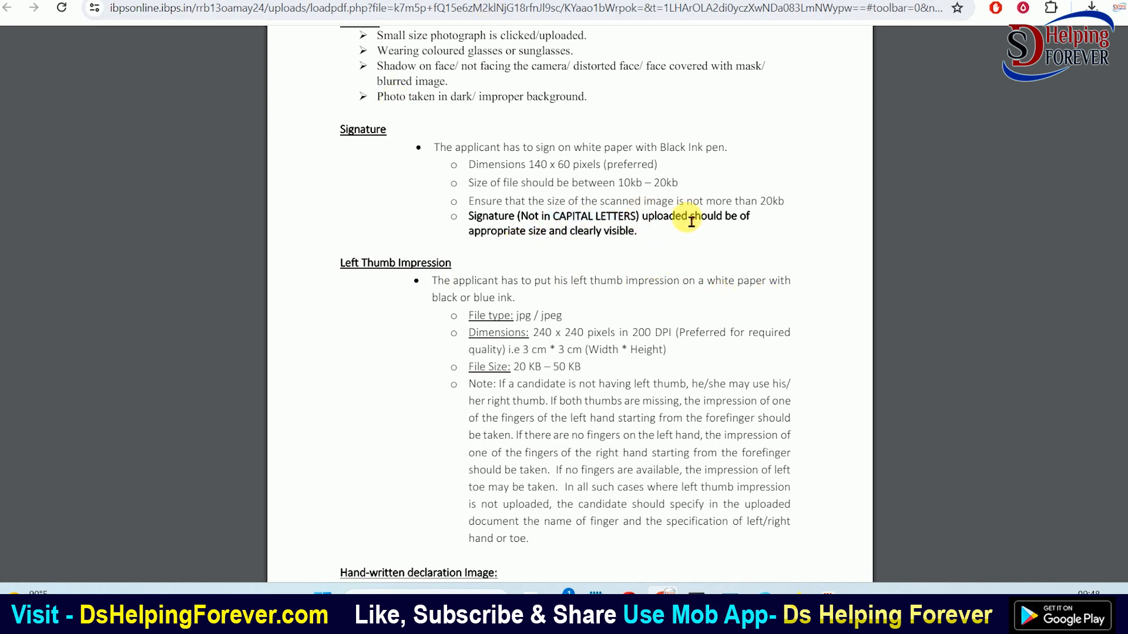
Highlight the signature's minimum file size, then scroll back to the photograph requirements
left_click_drag(616, 183, 663, 195)
left_click(663, 195)
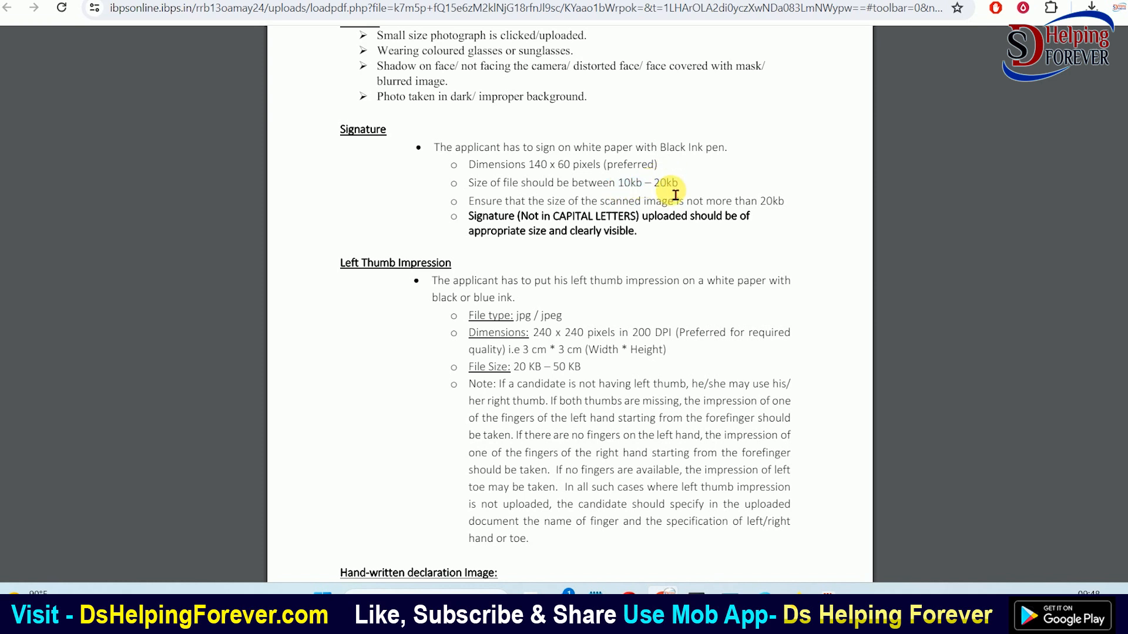
scroll(658, 196, "up", 4)
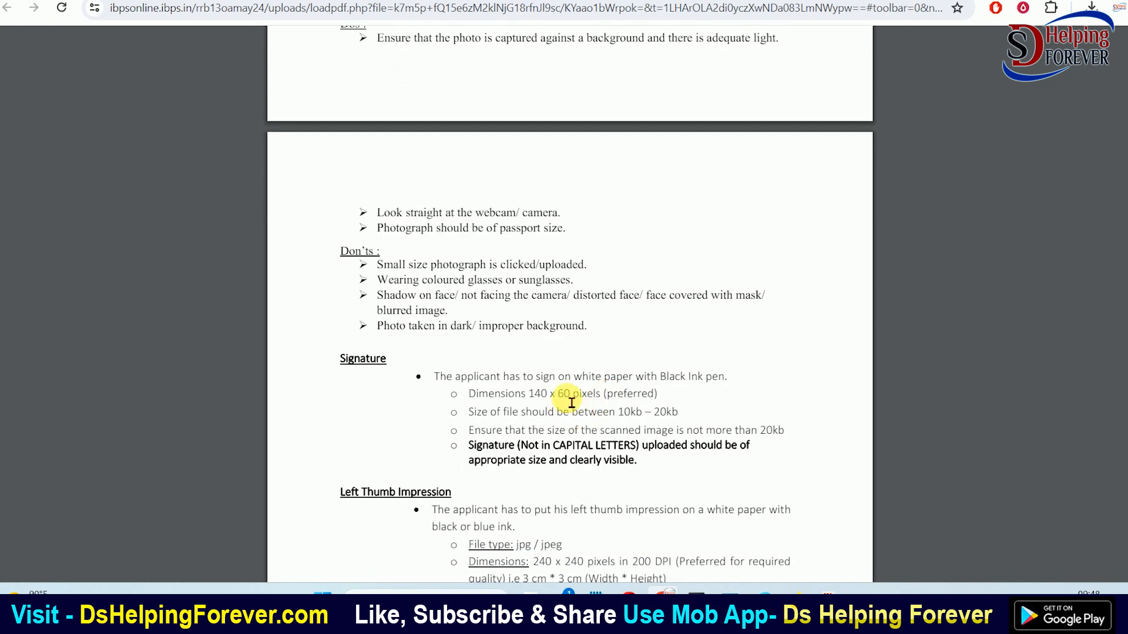
scroll(579, 376, "up", 10)
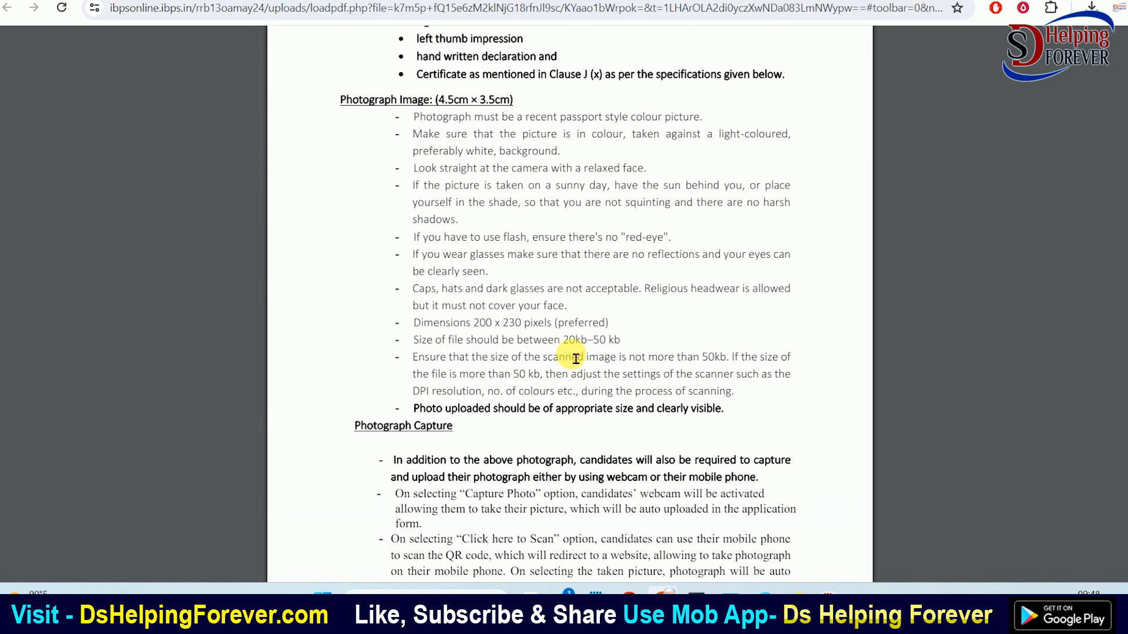
scroll(579, 353, "up", 2)
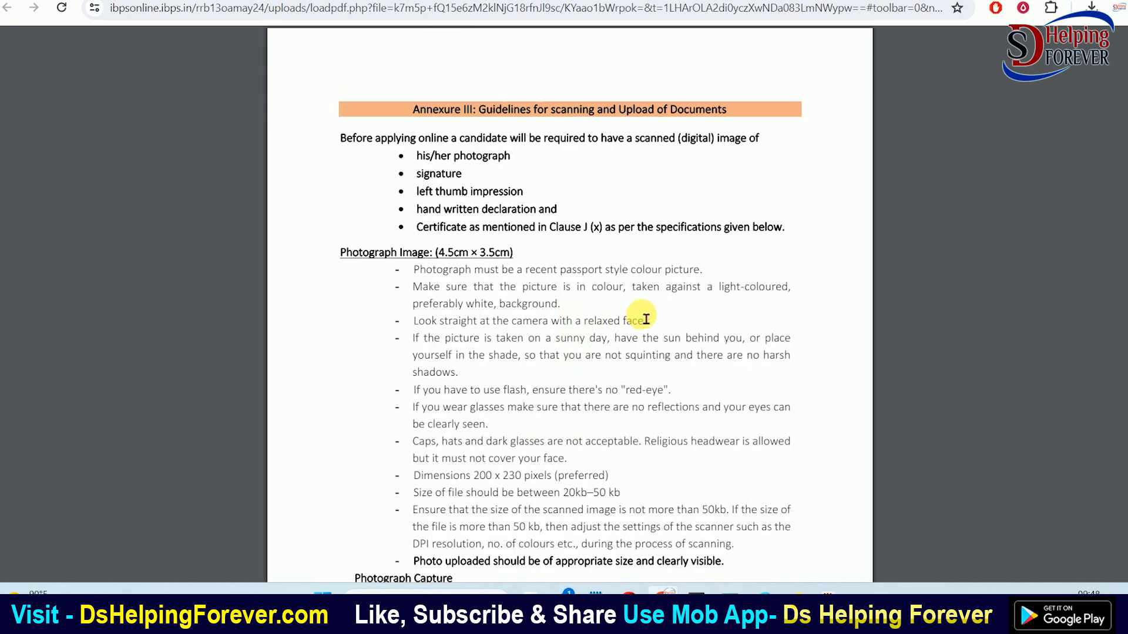
scroll(633, 359, "down", 2)
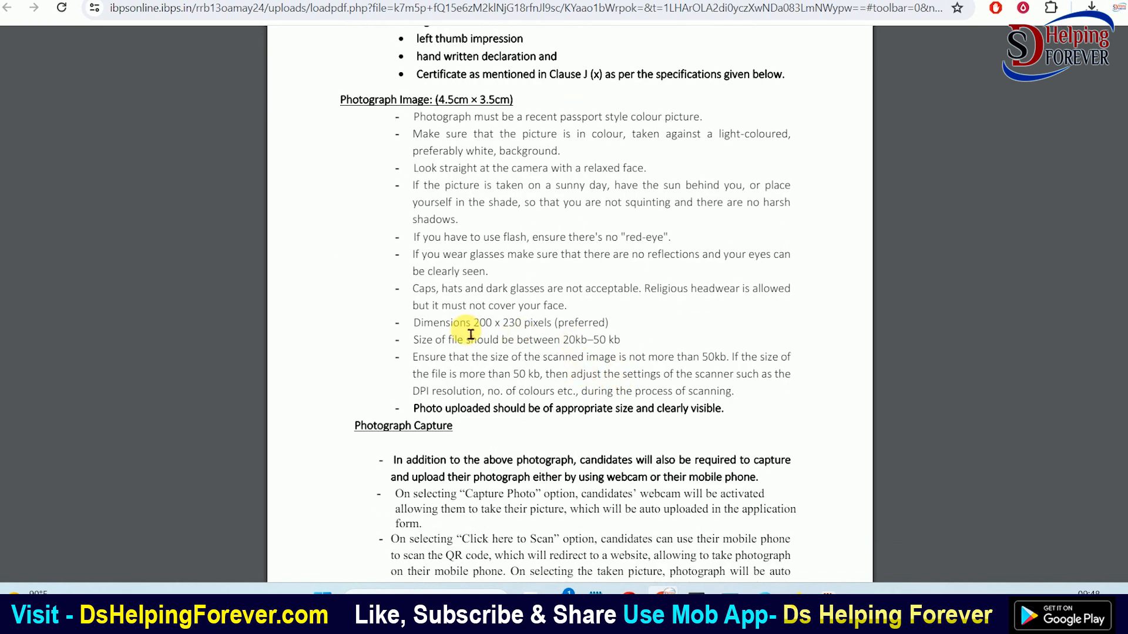
Go back to the Photo & Signature page and unblur the mobile-upload QR code
left_click(247, 1)
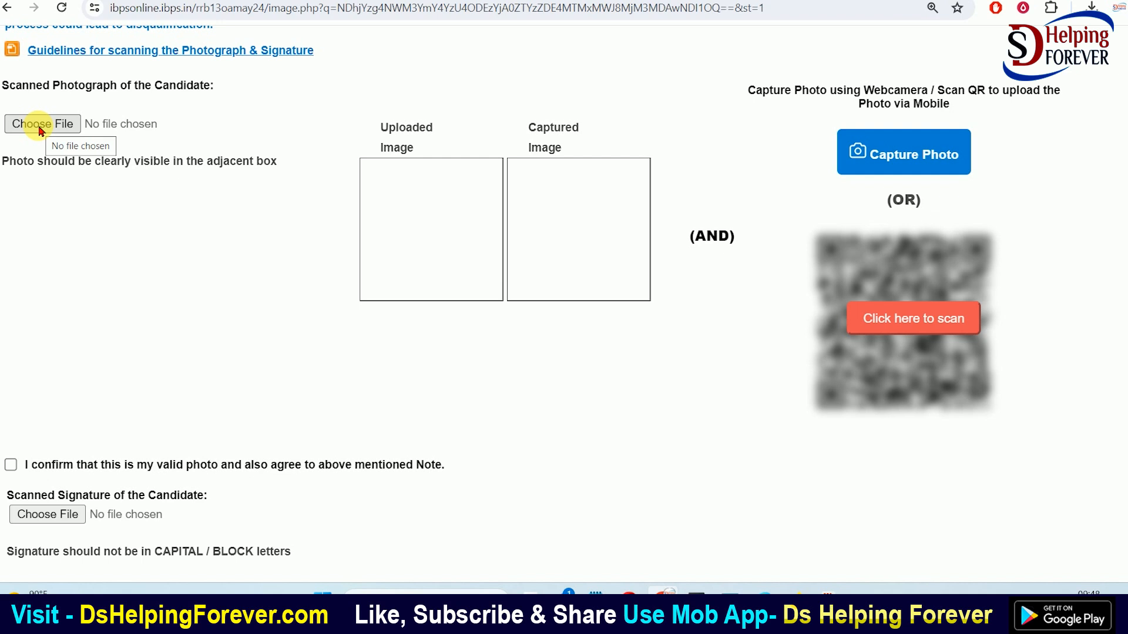
scroll(23, 317, "down", 2)
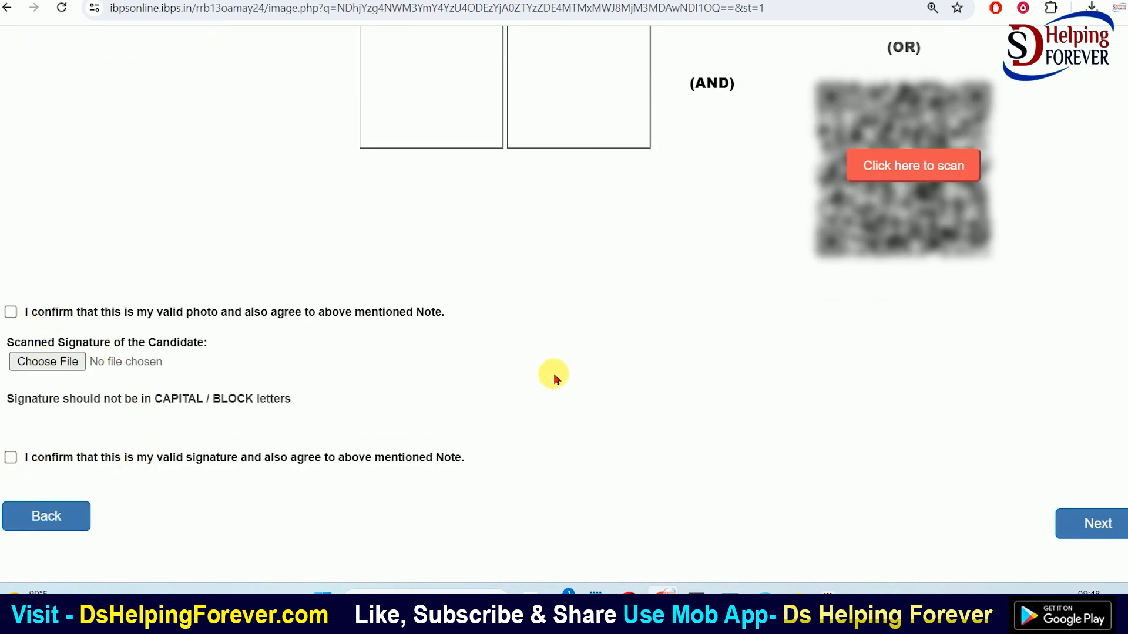
scroll(587, 368, "up", 5)
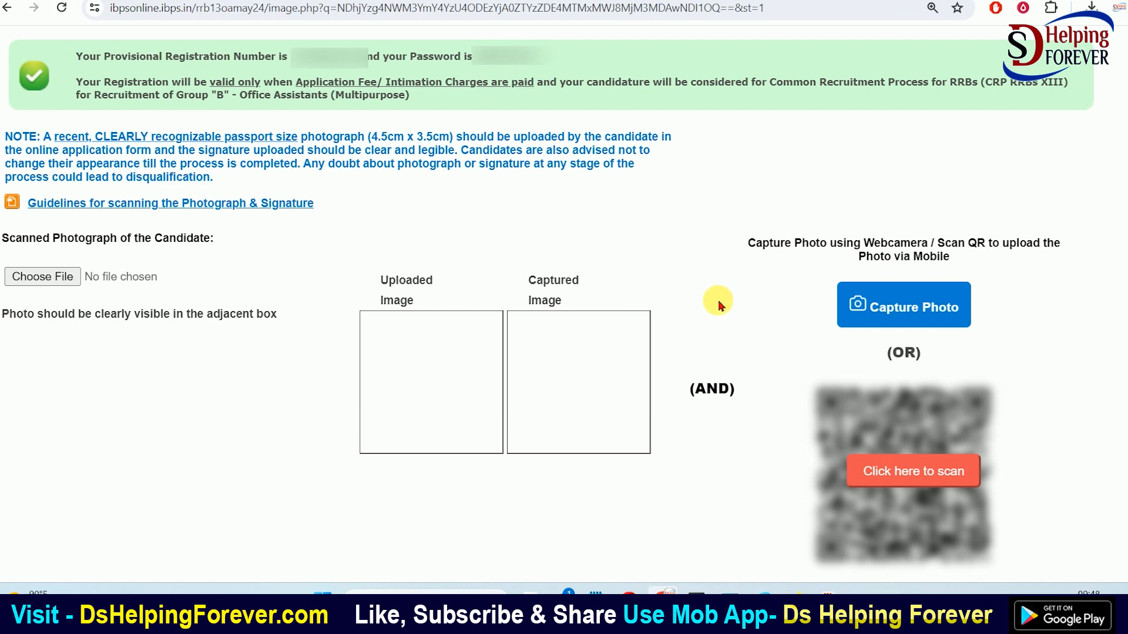
scroll(723, 305, "down", 1)
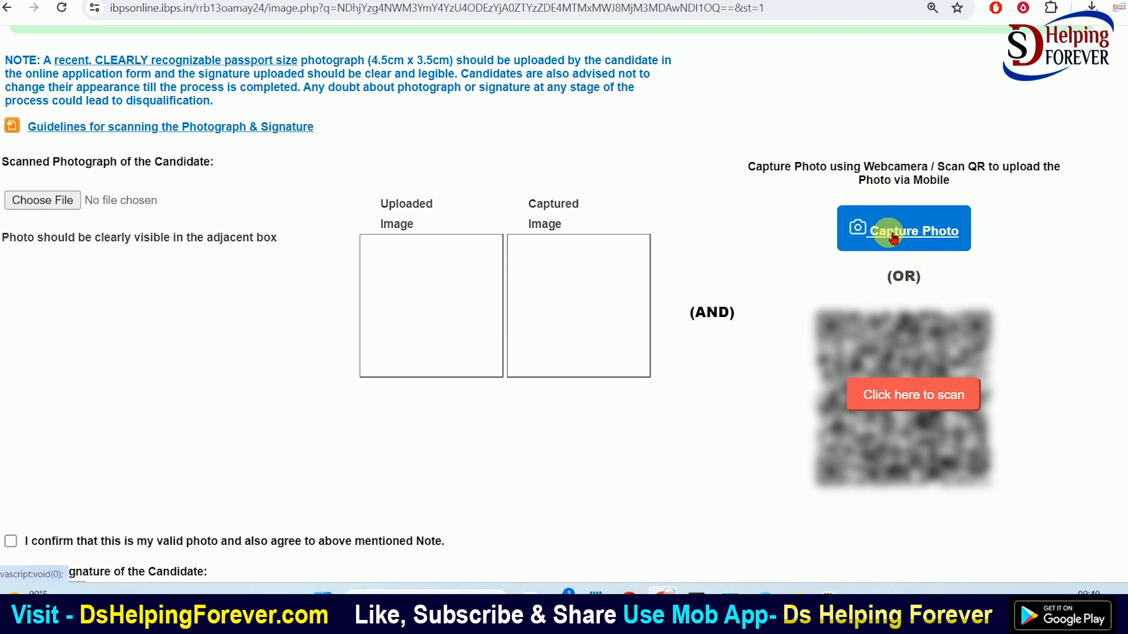
left_click(908, 405)
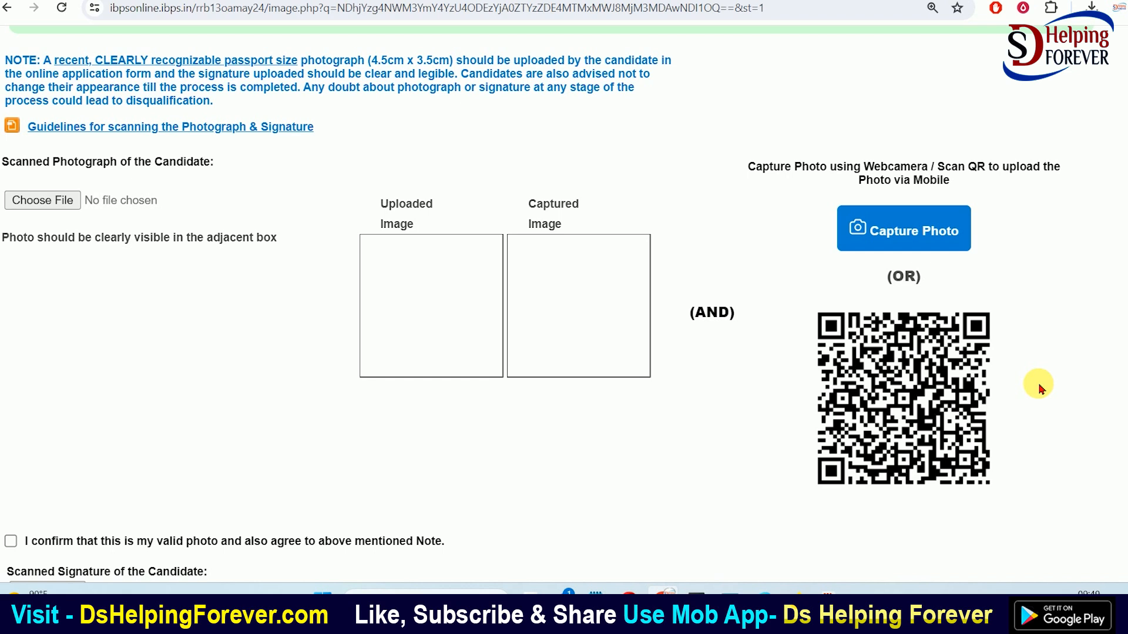
Take the candidate's photograph with the webcam after allowing camera access
left_click(903, 236)
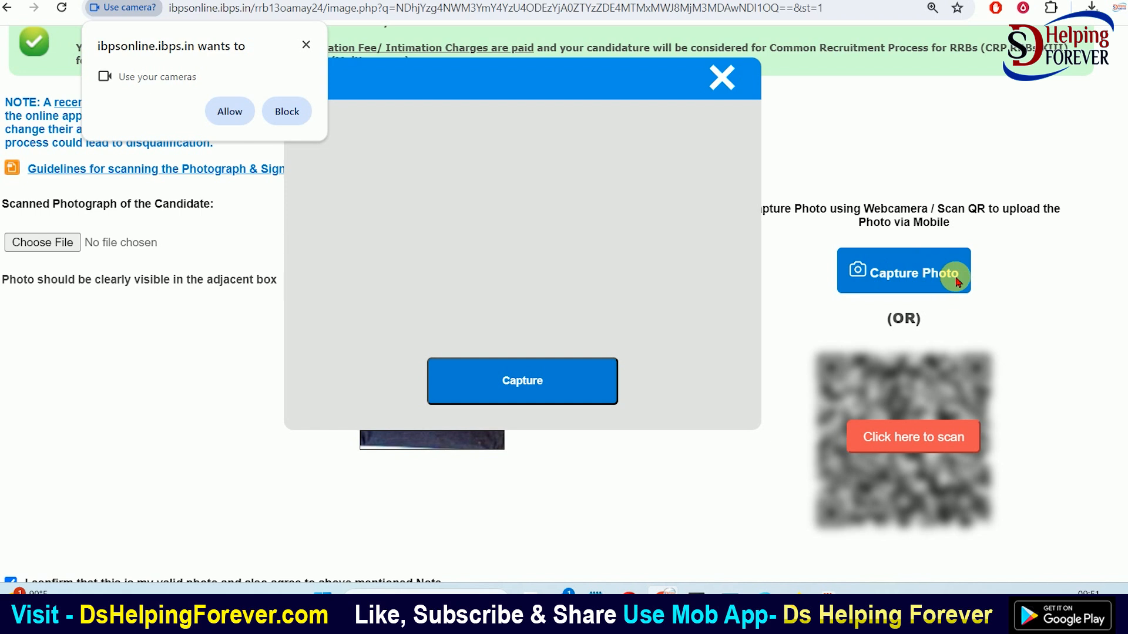
left_click(234, 112)
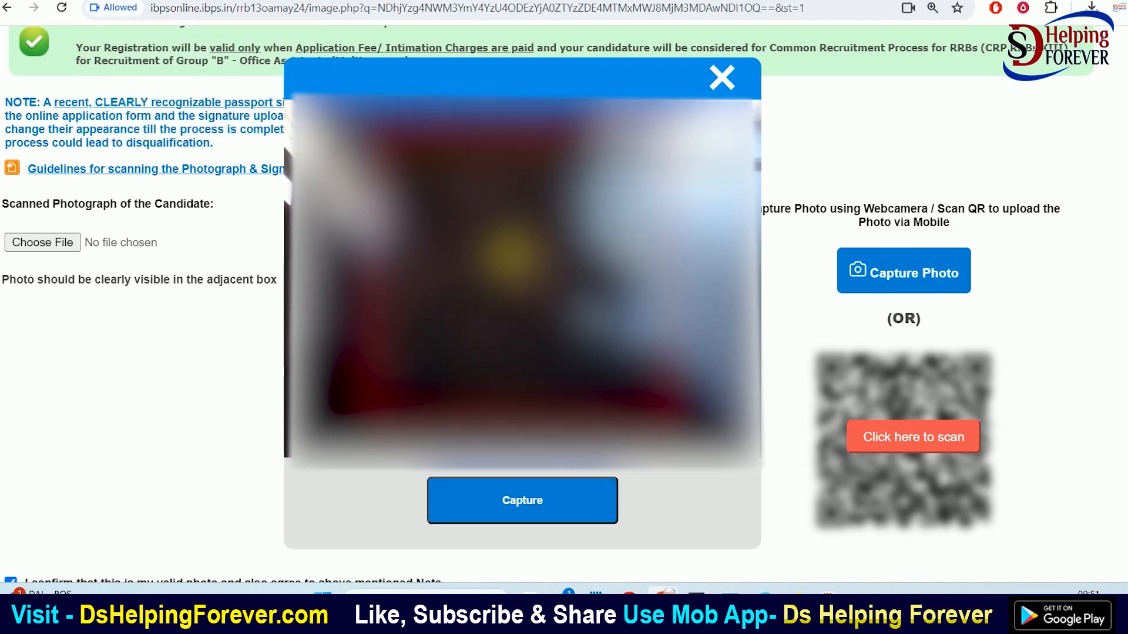
left_click(525, 502)
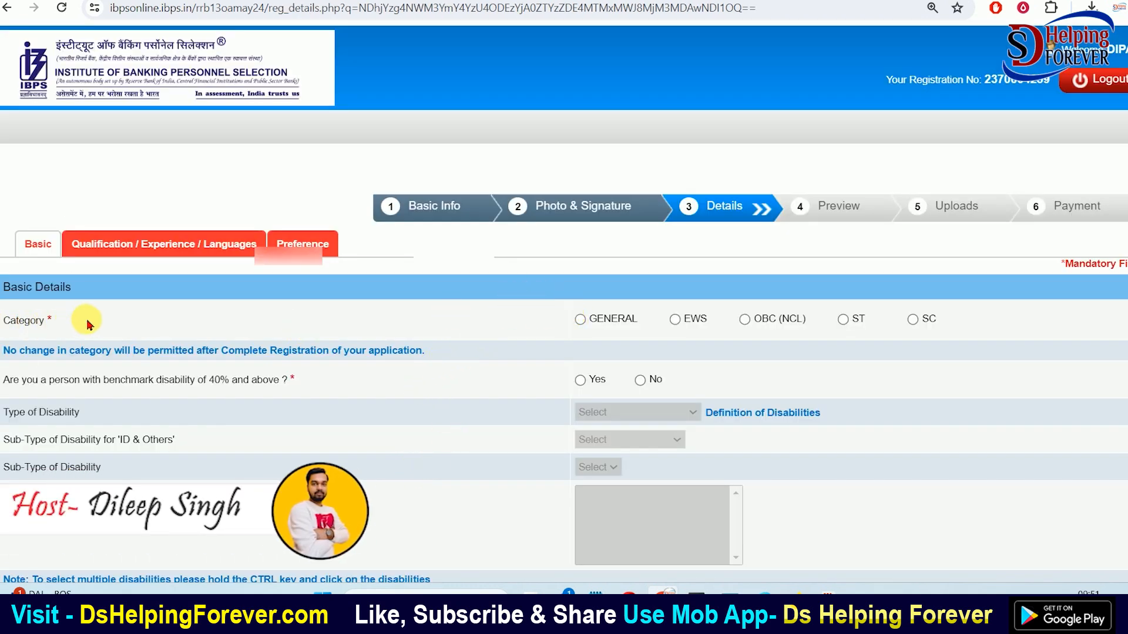
Try the General, EWS, OBC (NCL) and ST categories, dismissing each warning, and settle on SC
left_click(580, 319)
scroll(541, 135, "down", 1)
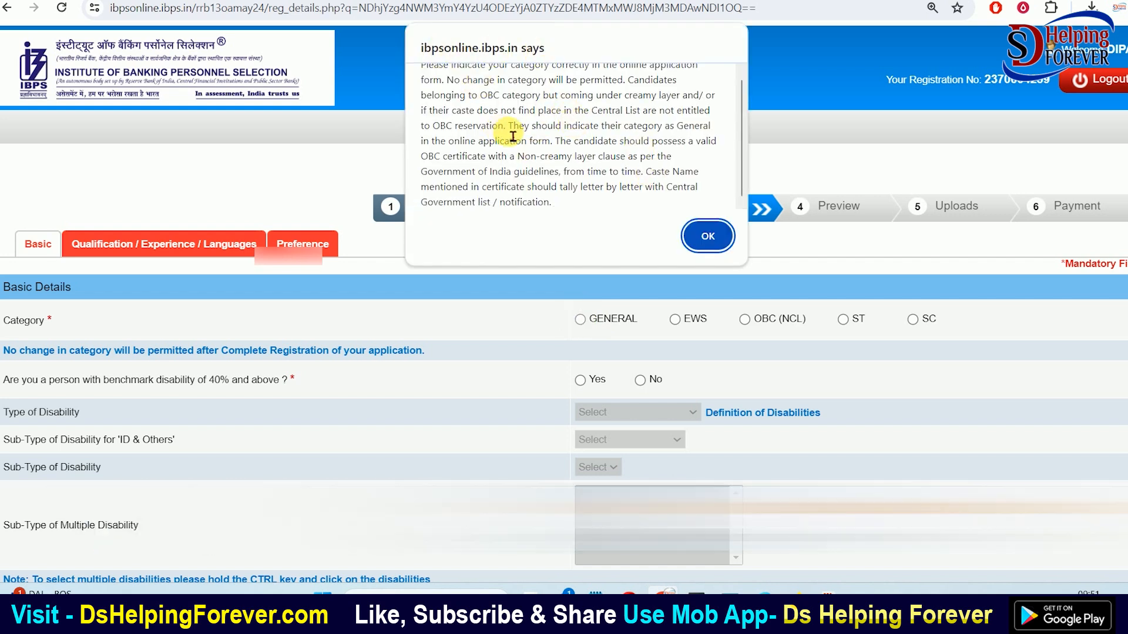
left_click(708, 236)
scroll(685, 170, "down", 2)
left_click(675, 167)
left_click(707, 235)
left_click(745, 167)
left_click(708, 236)
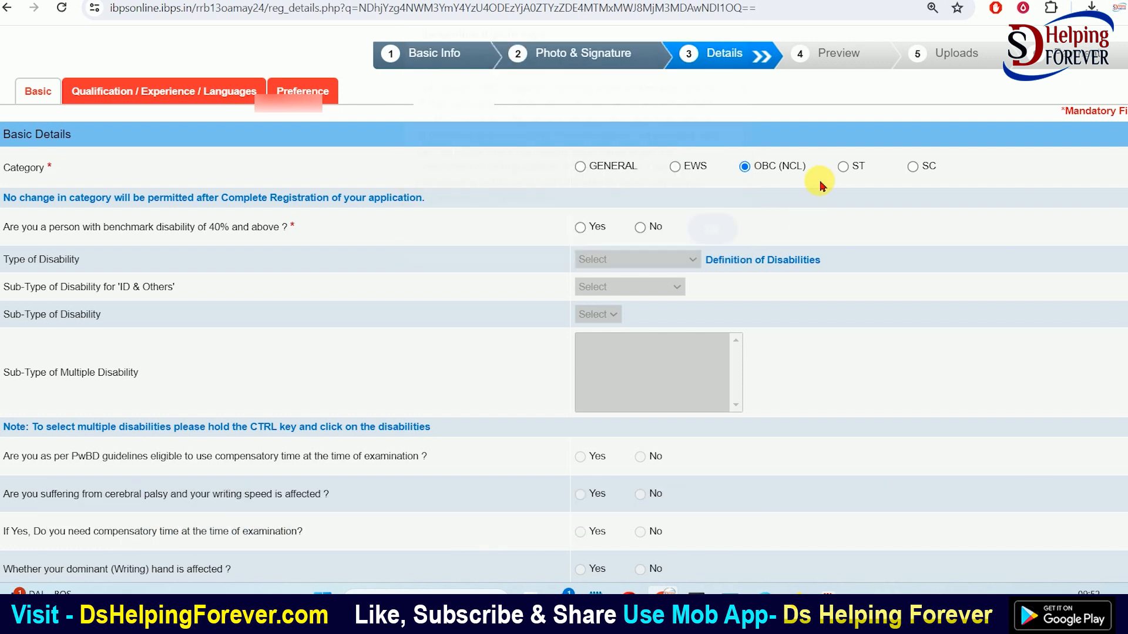
left_click(842, 166)
left_click(708, 235)
left_click(914, 169)
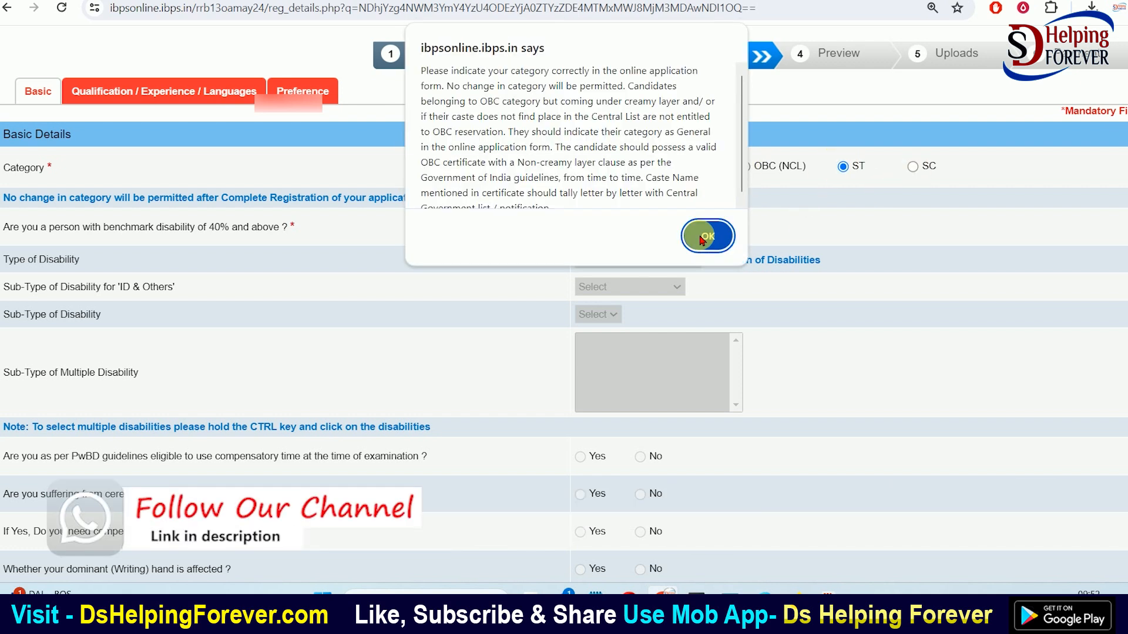
left_click(708, 236)
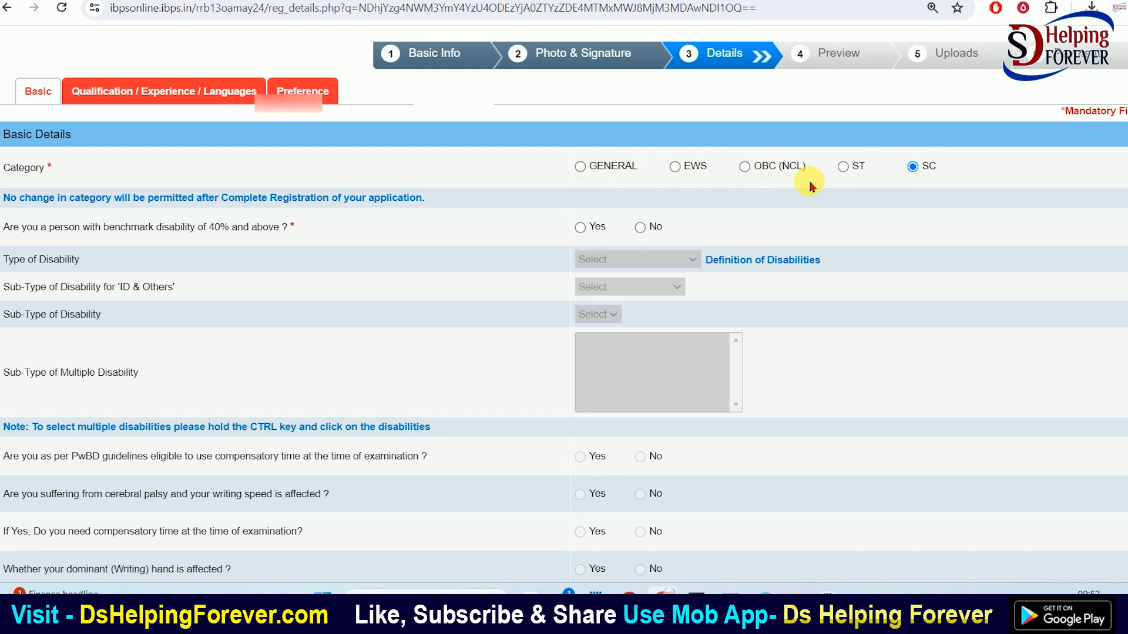
Answer Yes to benchmark disability and open the disability type list without choosing one
left_click(580, 228)
left_click(710, 149)
left_click(605, 261)
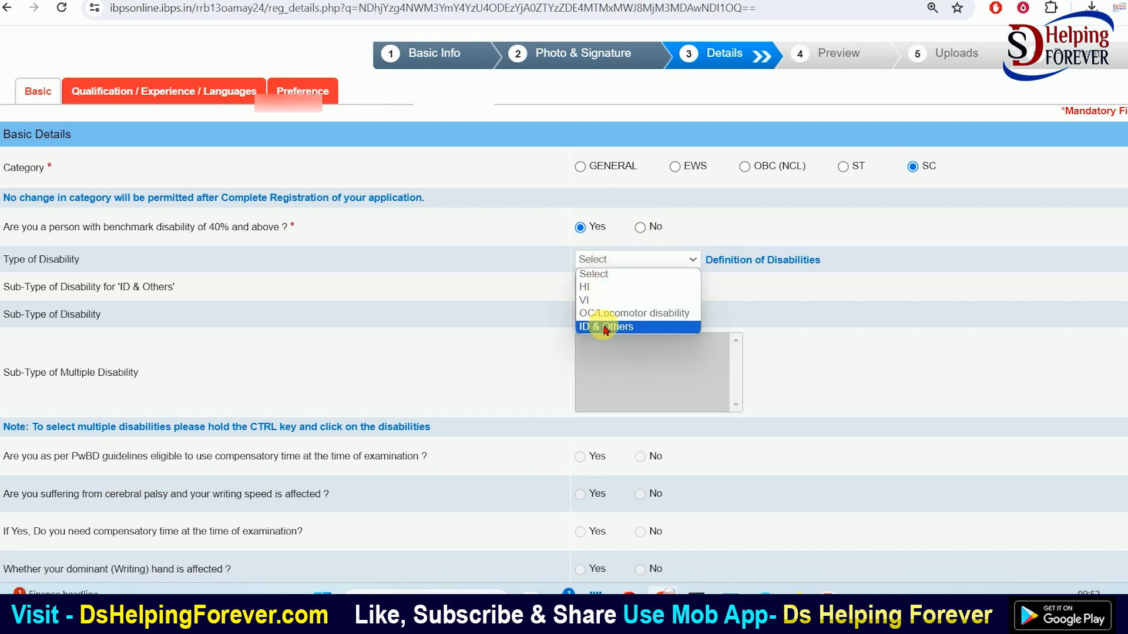
left_click(486, 285)
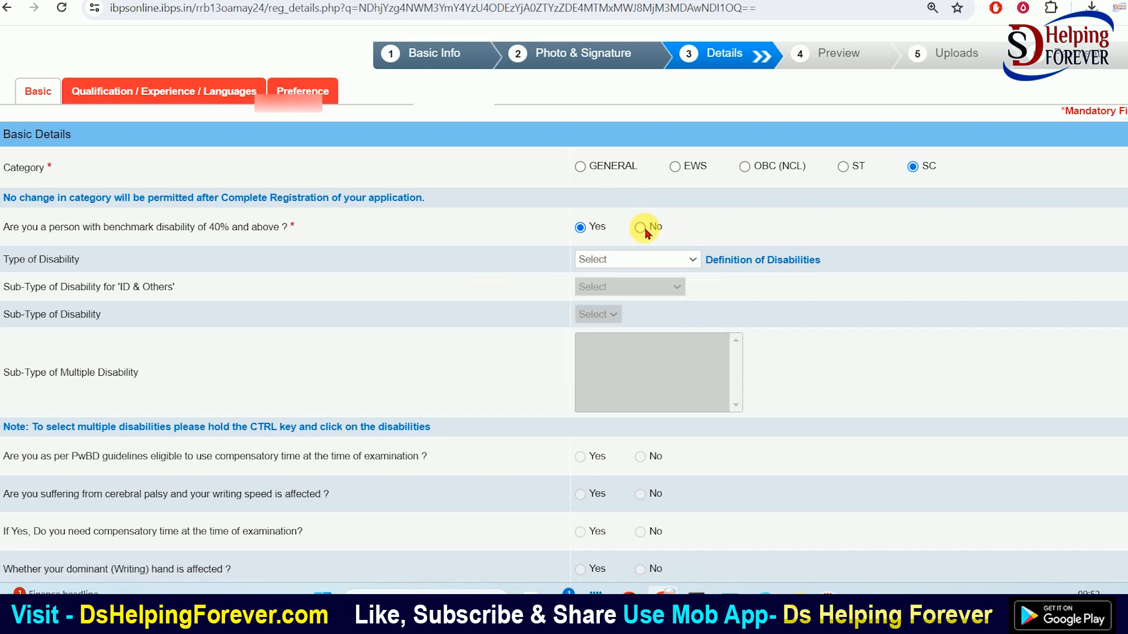
Answer No to benchmark disability and to the RPwD writing-difficulty question
left_click(644, 228)
scroll(551, 294, "down", 4)
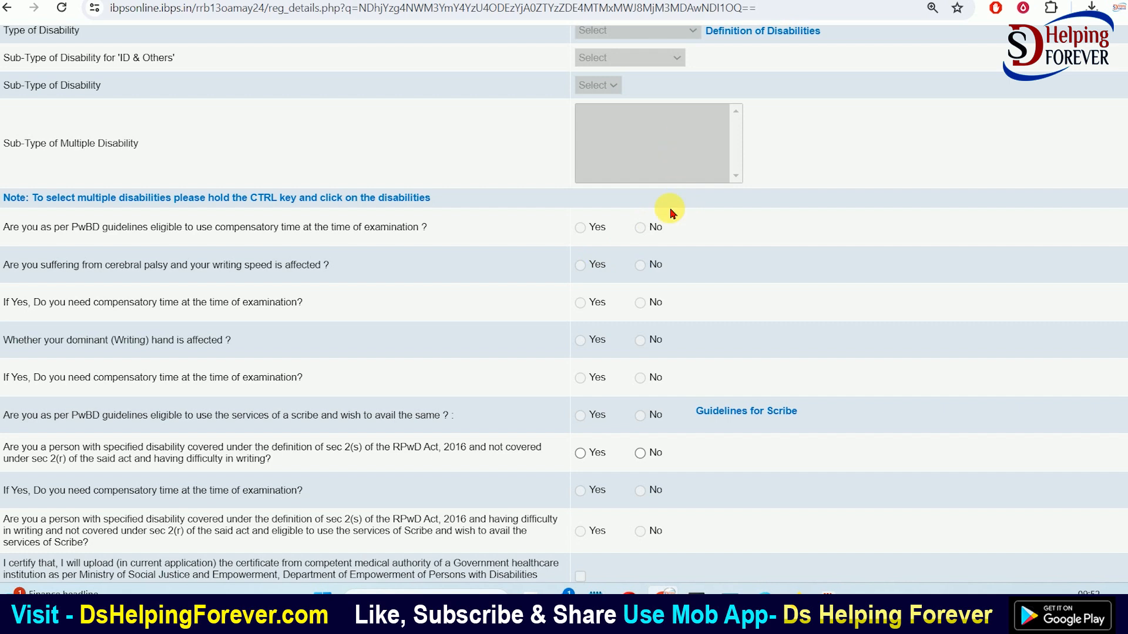
scroll(660, 270, "down", 3)
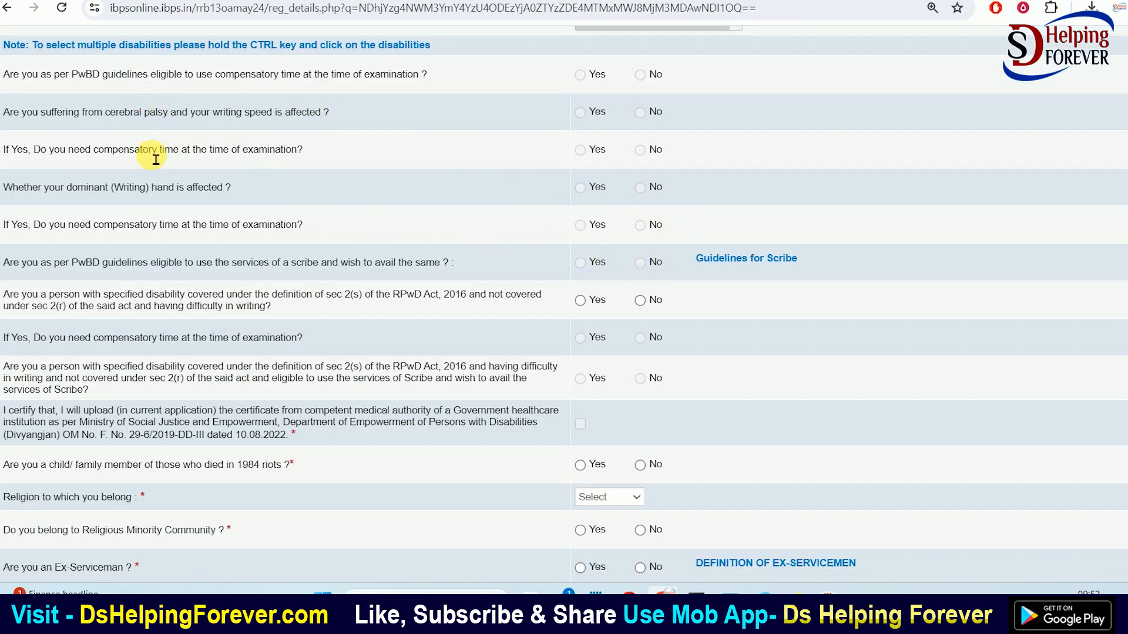
scroll(412, 194, "down", 1)
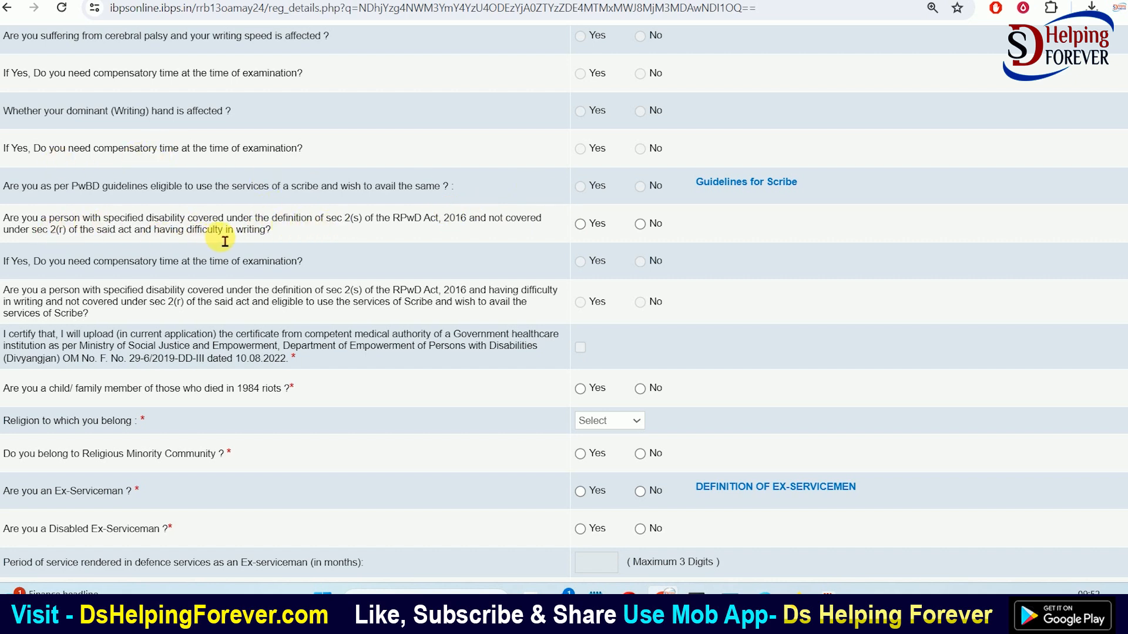
left_click(640, 224)
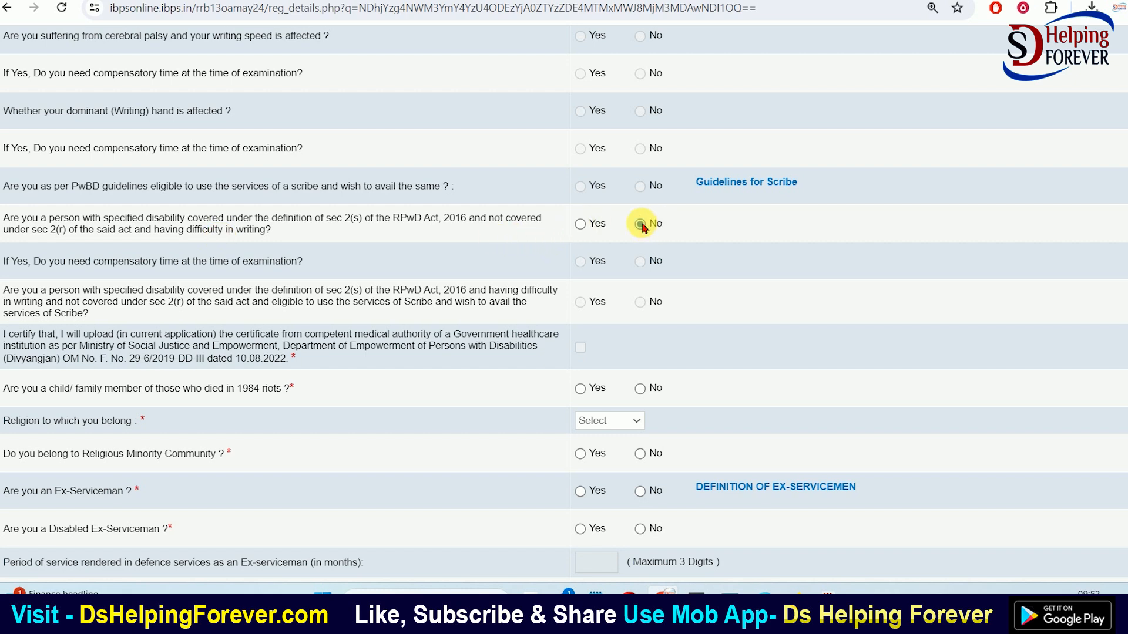
scroll(646, 215, "down", 2)
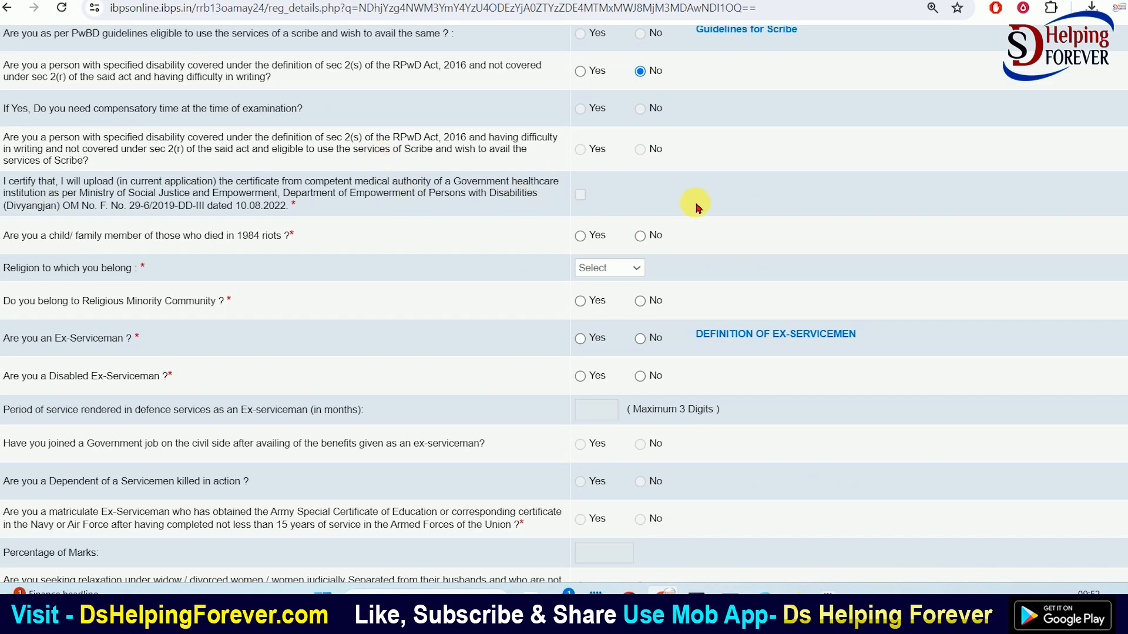
scroll(511, 220, "down", 1)
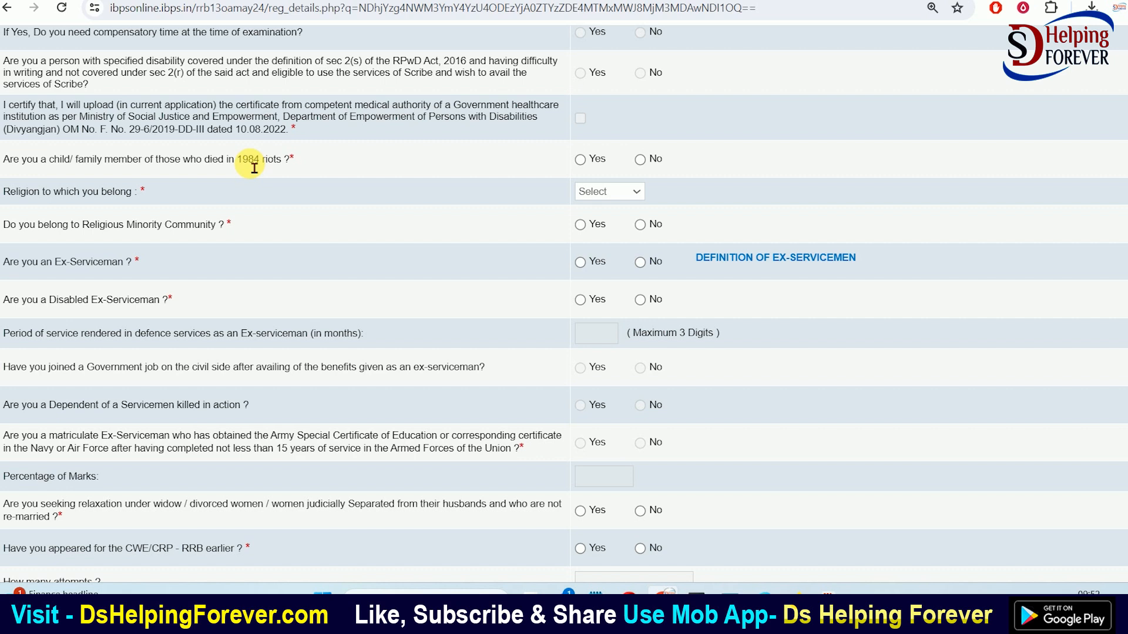
Answer No to the 1984 riots question, set religion to Hindu, and answer No for religious minority
left_click(639, 159)
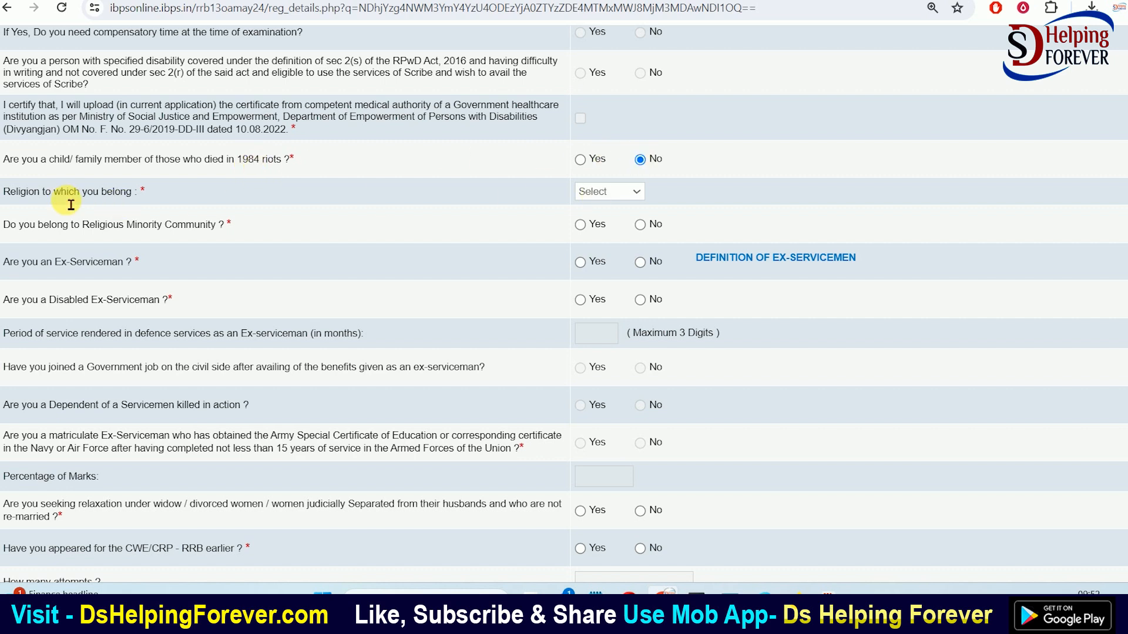
left_click(602, 195)
left_click(592, 245)
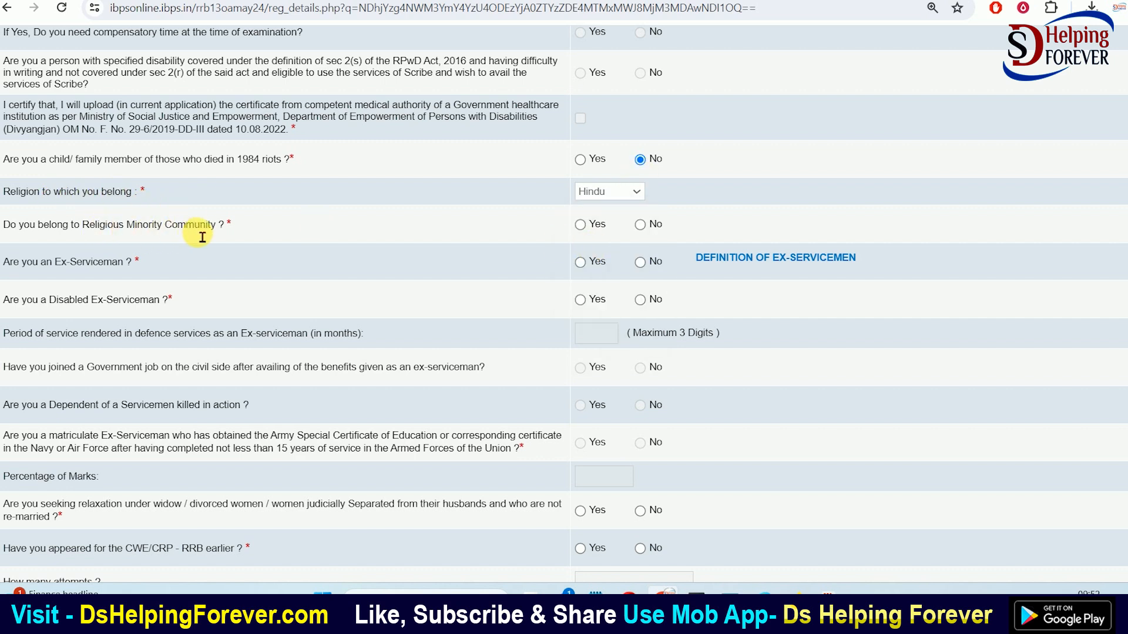
left_click(580, 224)
left_click(640, 225)
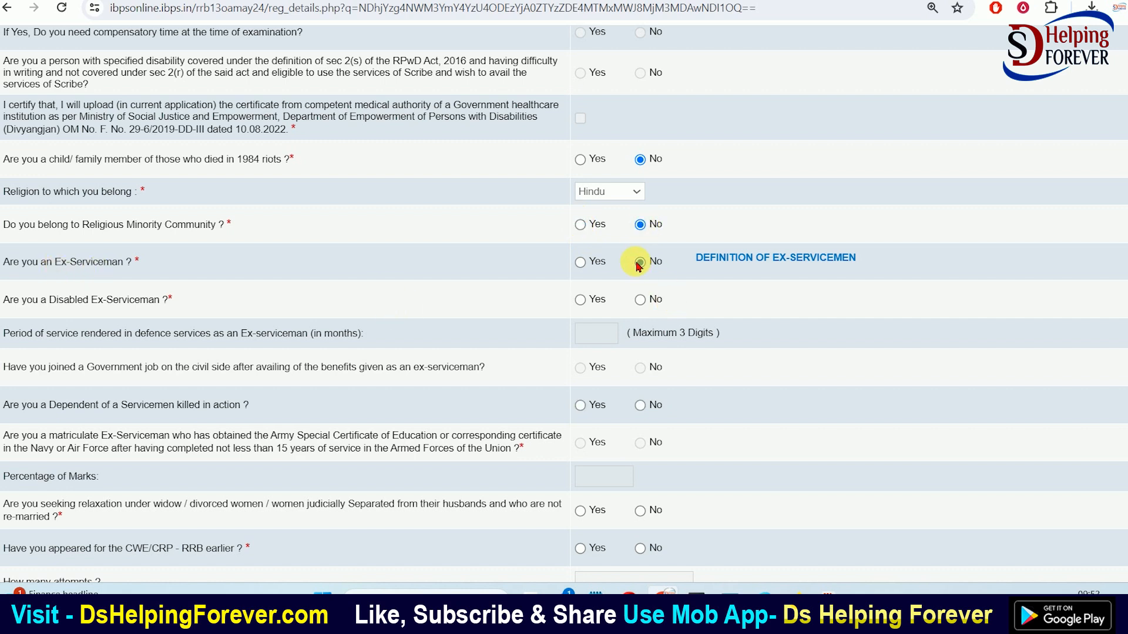
Answer No to the ex-serviceman, disabled ex-serviceman and killed-servicemen dependent questions
left_click(640, 262)
scroll(623, 262, "down", 1)
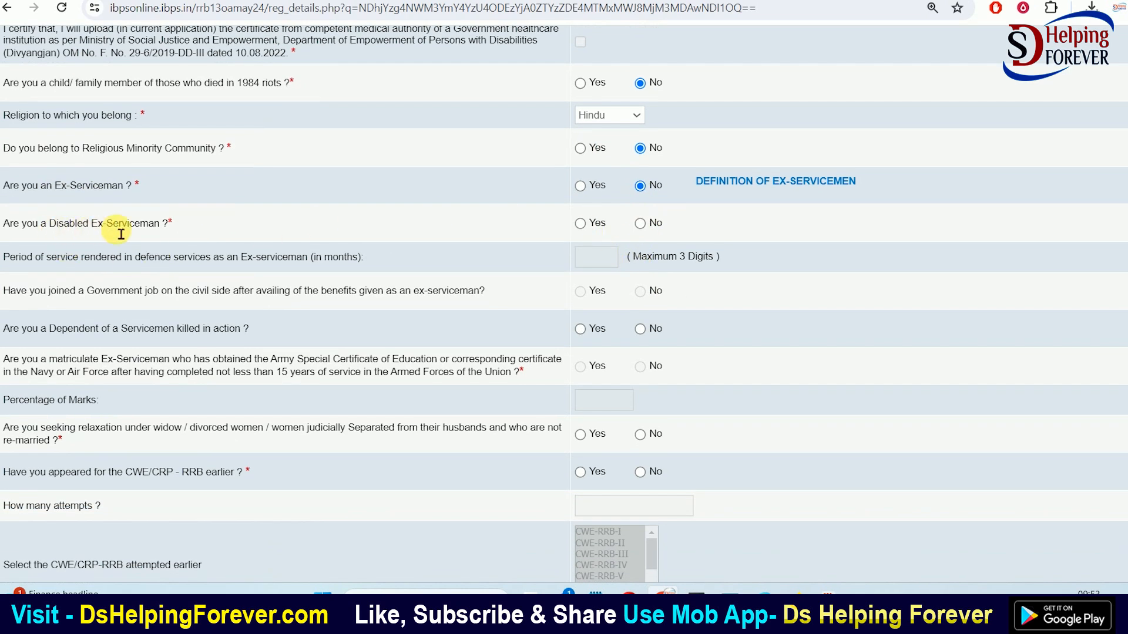
left_click(641, 228)
scroll(566, 244, "down", 2)
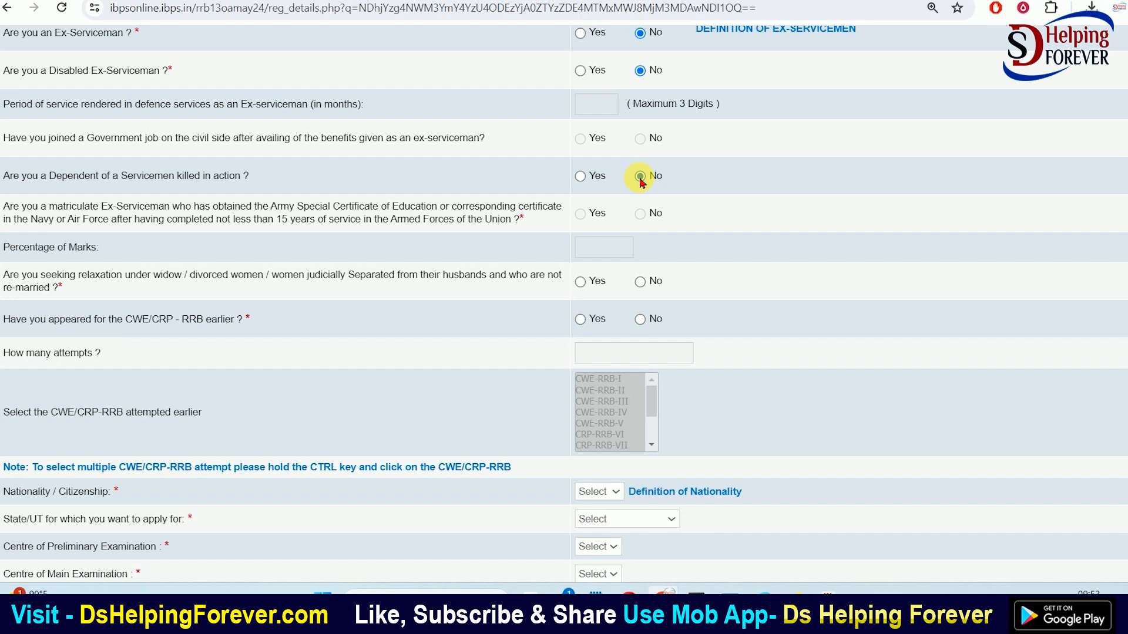
left_click(640, 176)
scroll(323, 259, "down", 1)
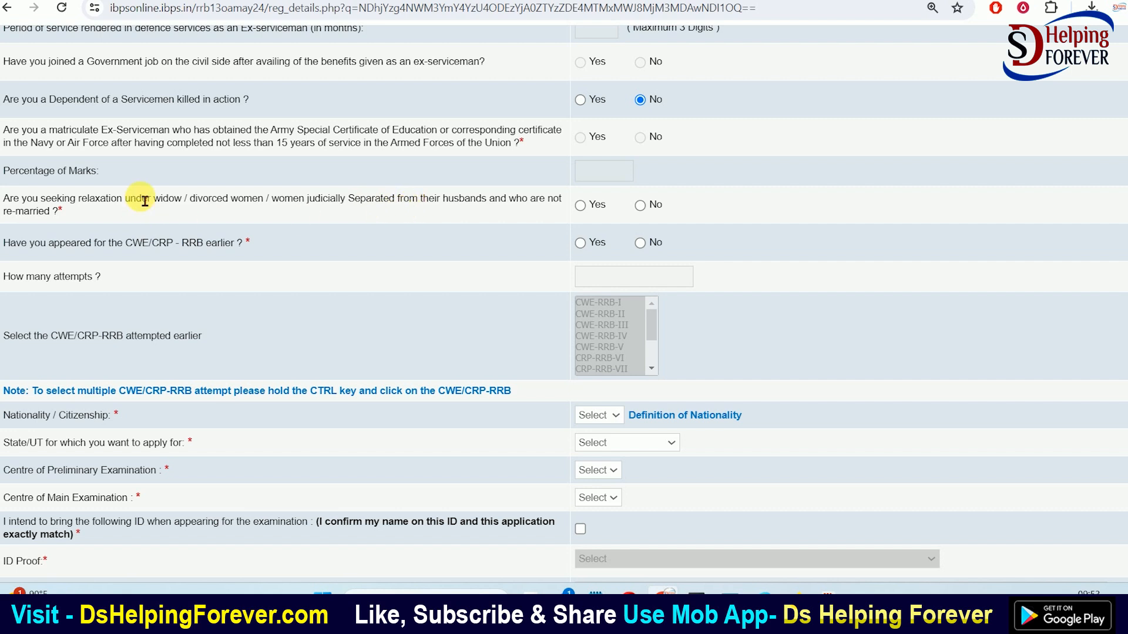
Answer No to the widow relaxation question
left_click(582, 205)
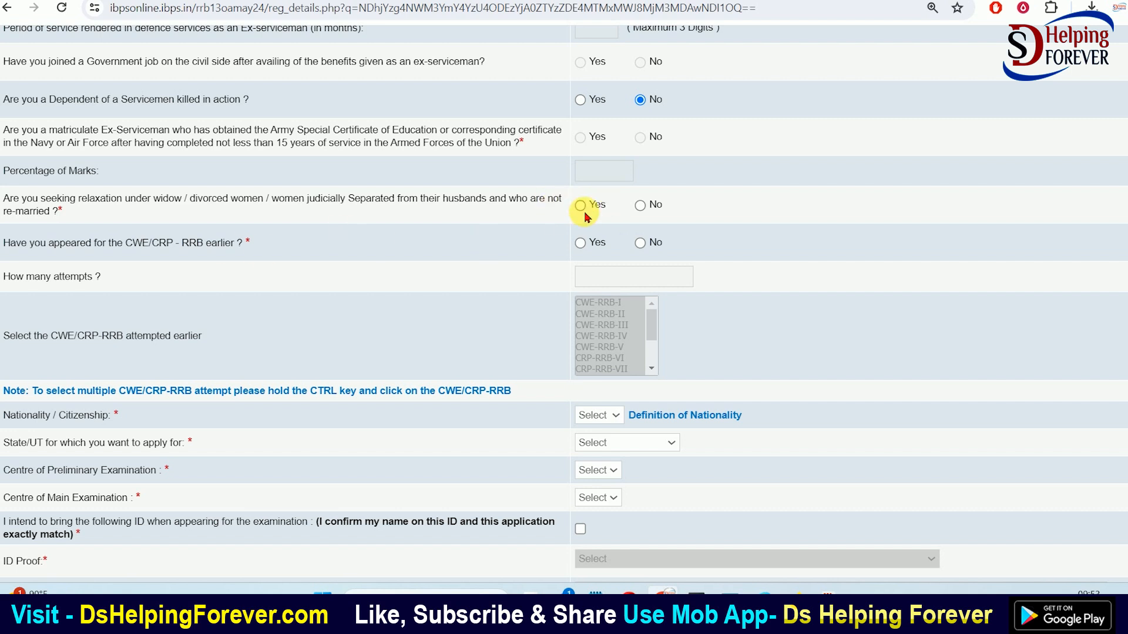
left_click(638, 207)
scroll(209, 262, "down", 1)
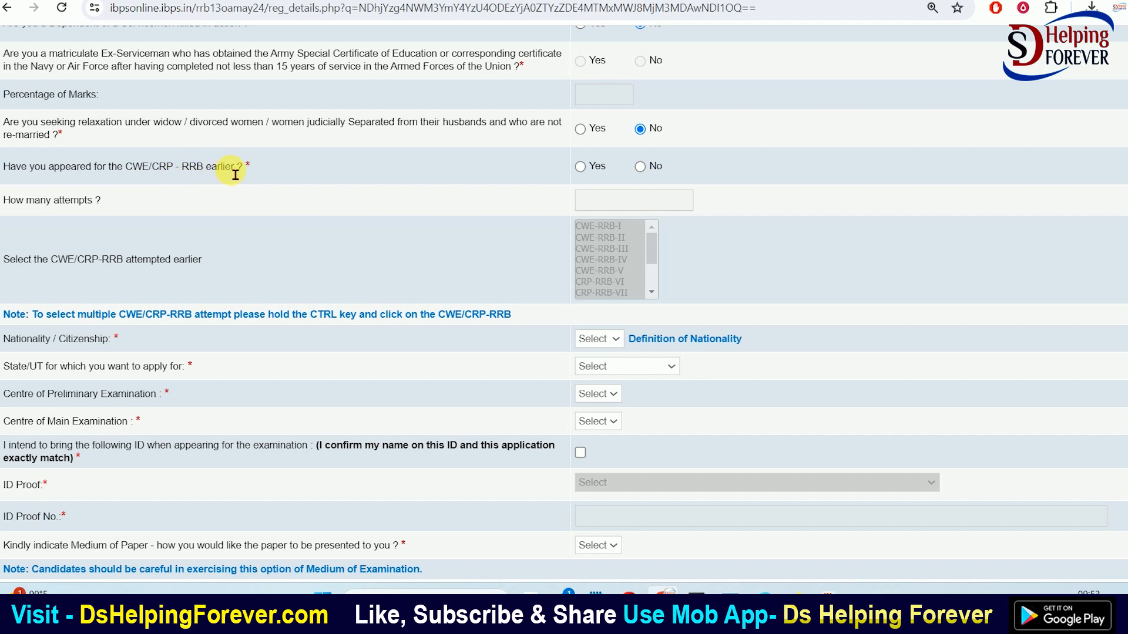
Record an earlier CWE/CRP-RRB appearance with CRP-RRB-XI as the attempted exam
left_click(581, 168)
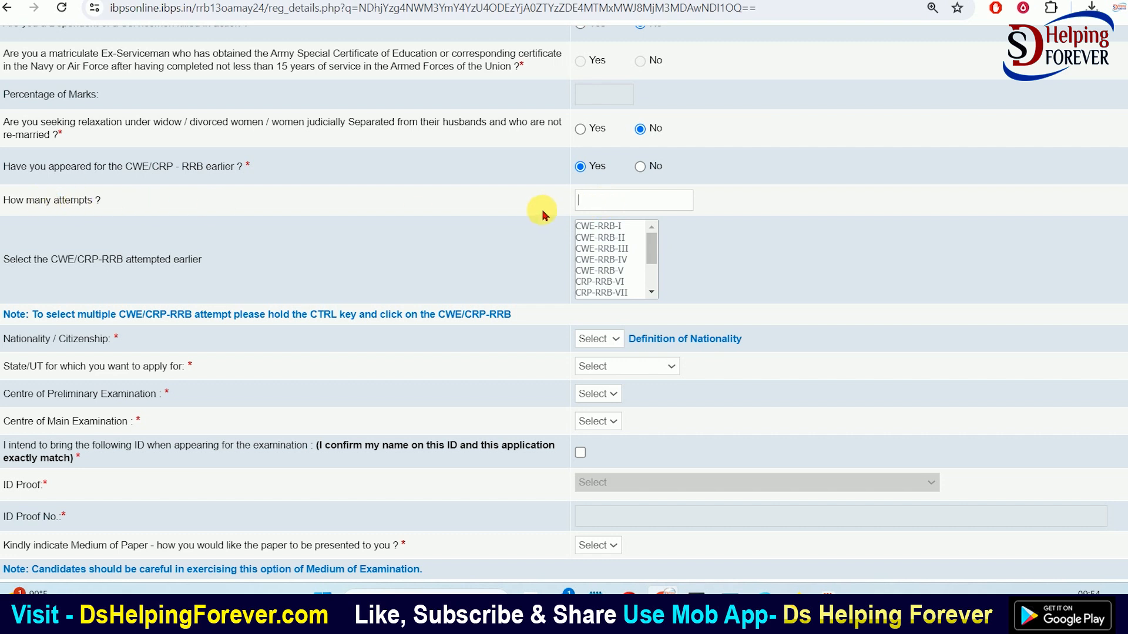
key("BackSpace")
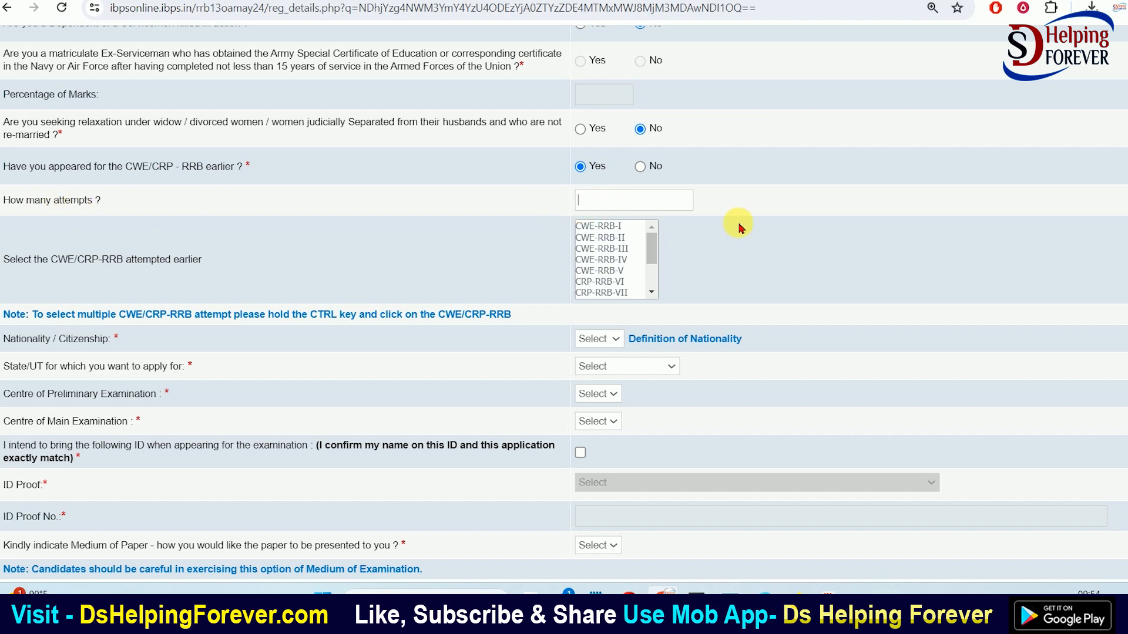
left_click(640, 168)
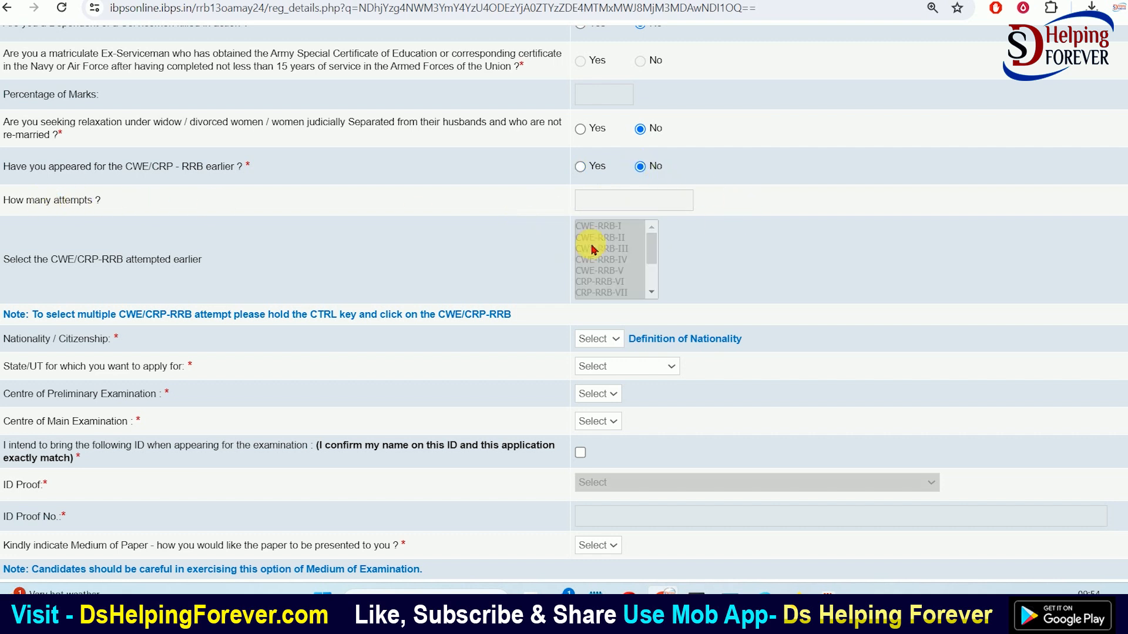
left_click(581, 167)
left_click_drag(650, 248, 643, 290)
left_click(608, 294)
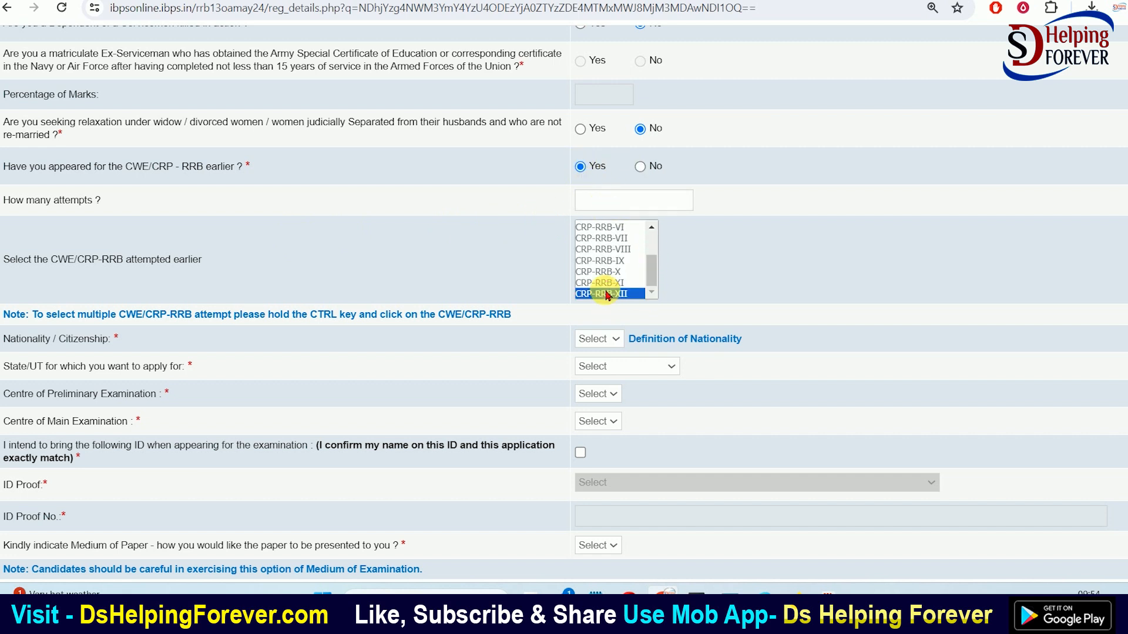
left_click(603, 283)
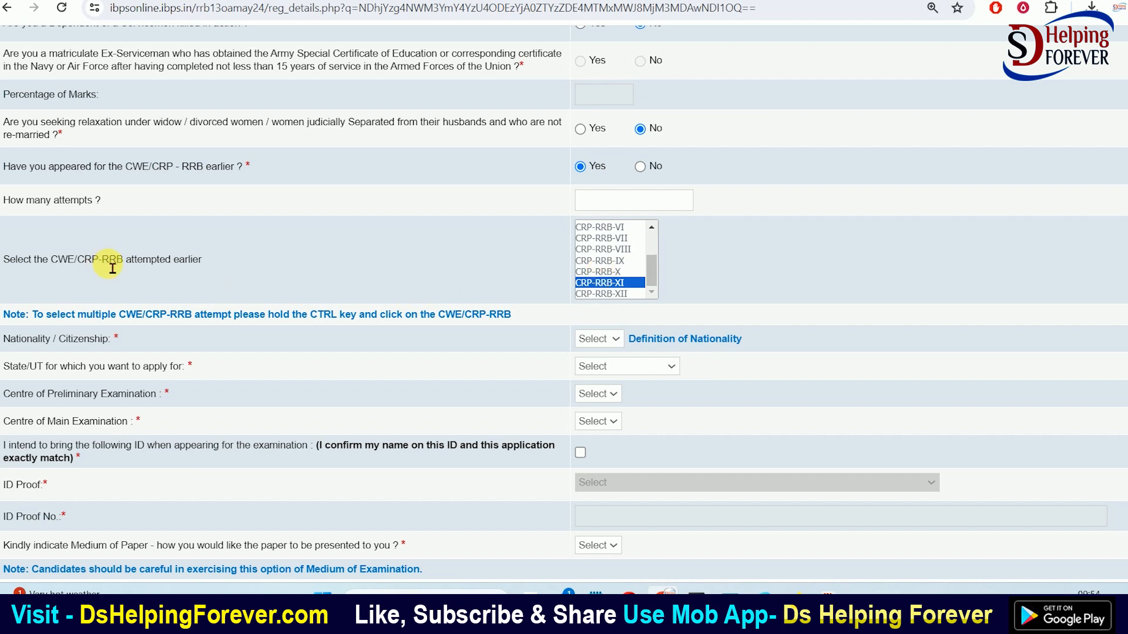
left_click(639, 167)
scroll(511, 259, "down", 5)
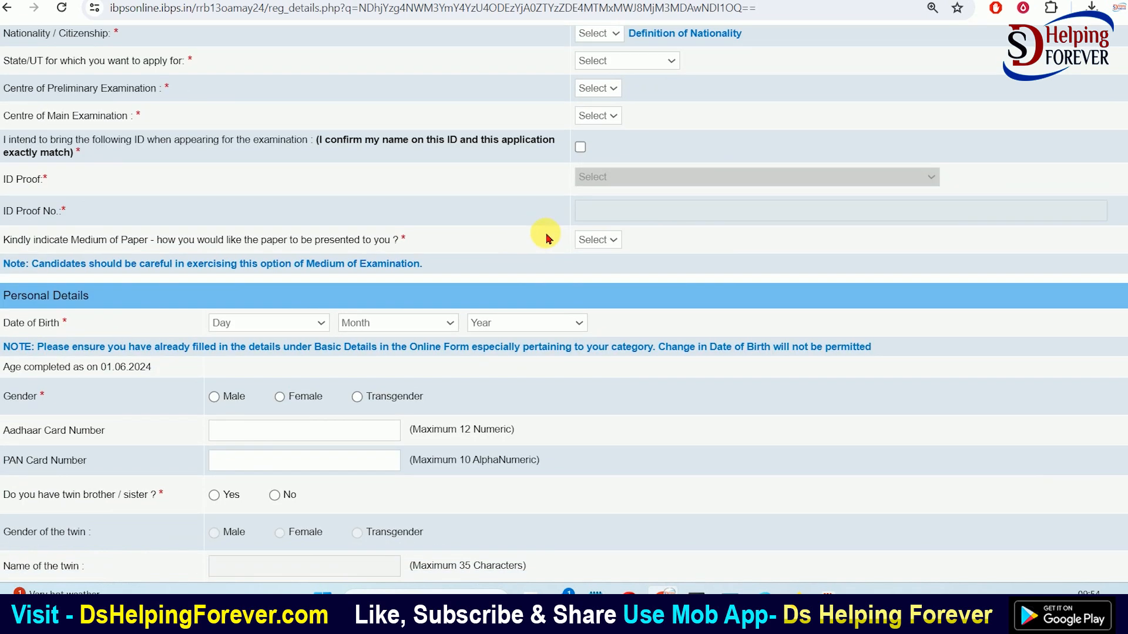
scroll(545, 238, "up", 1)
left_click(598, 111)
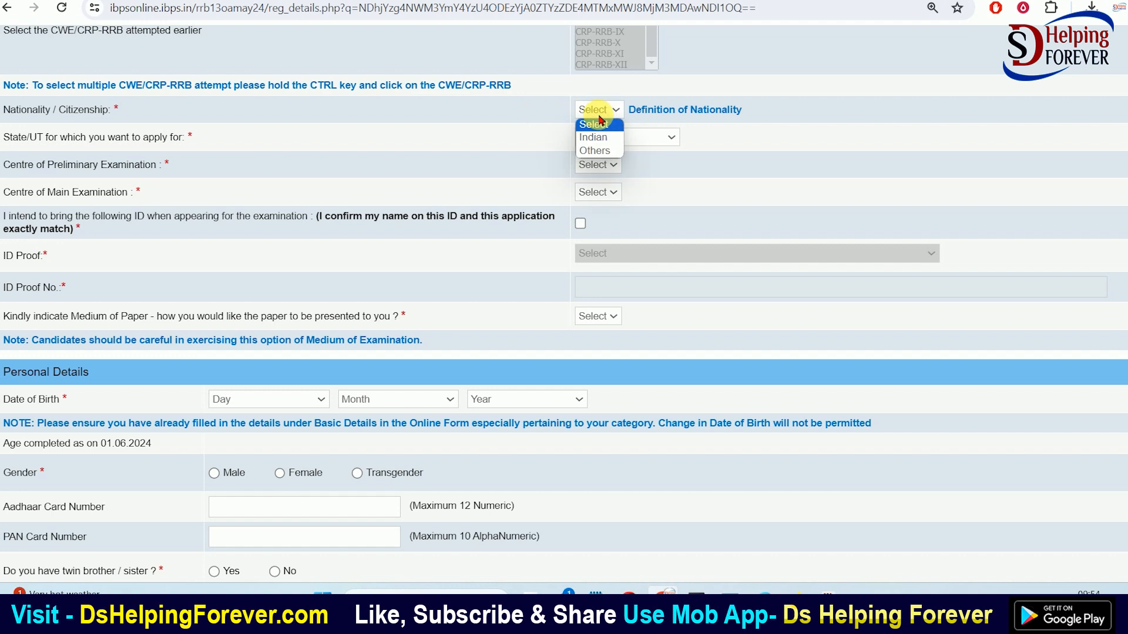
left_click(590, 137)
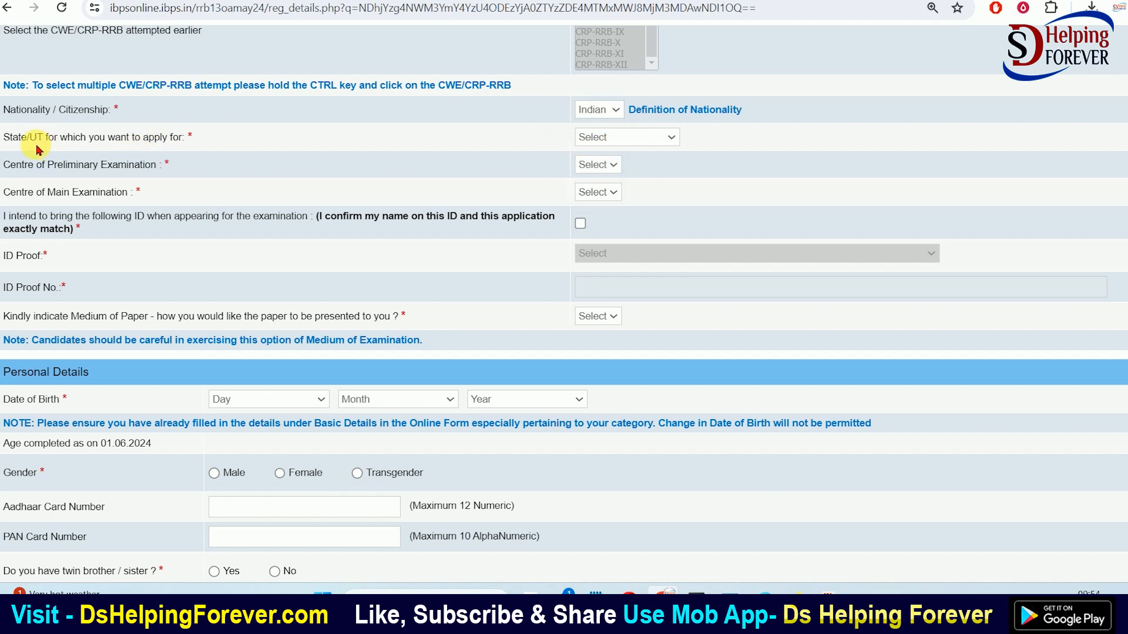
left_click(601, 141)
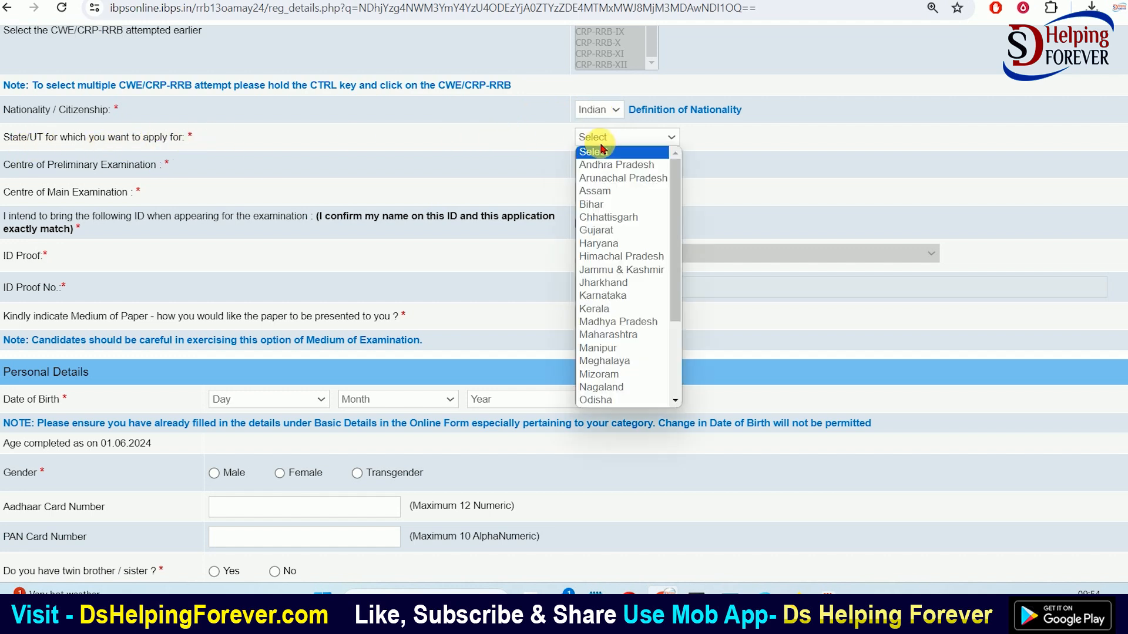
scroll(618, 352, "down", 5)
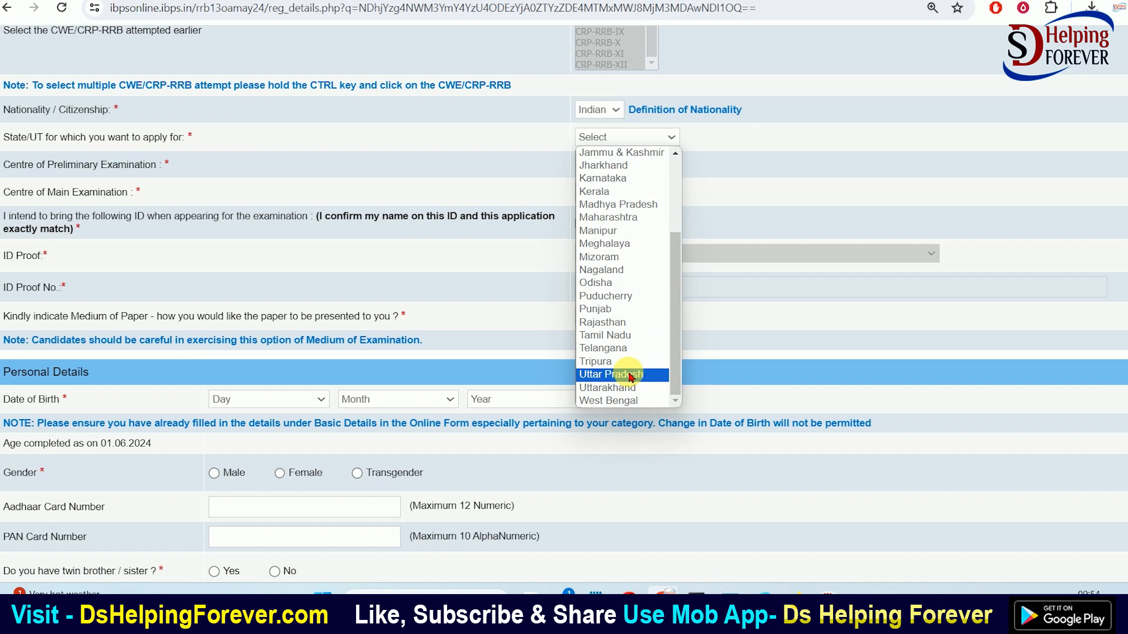
scroll(625, 353, "up", 5)
left_click(610, 204)
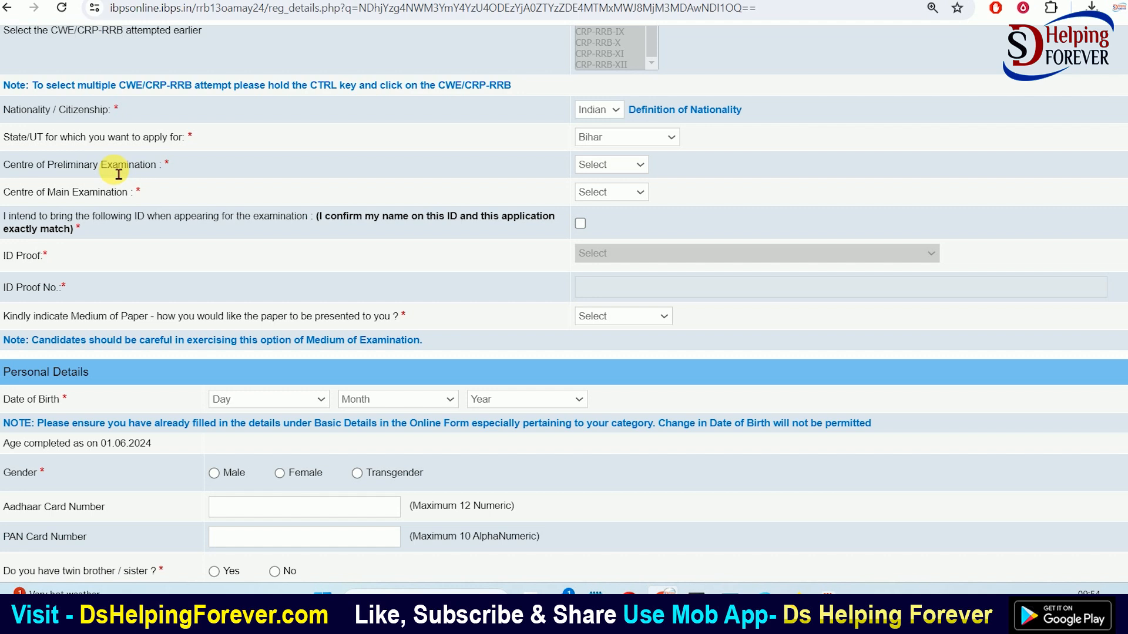
left_click(612, 144)
left_click(617, 142)
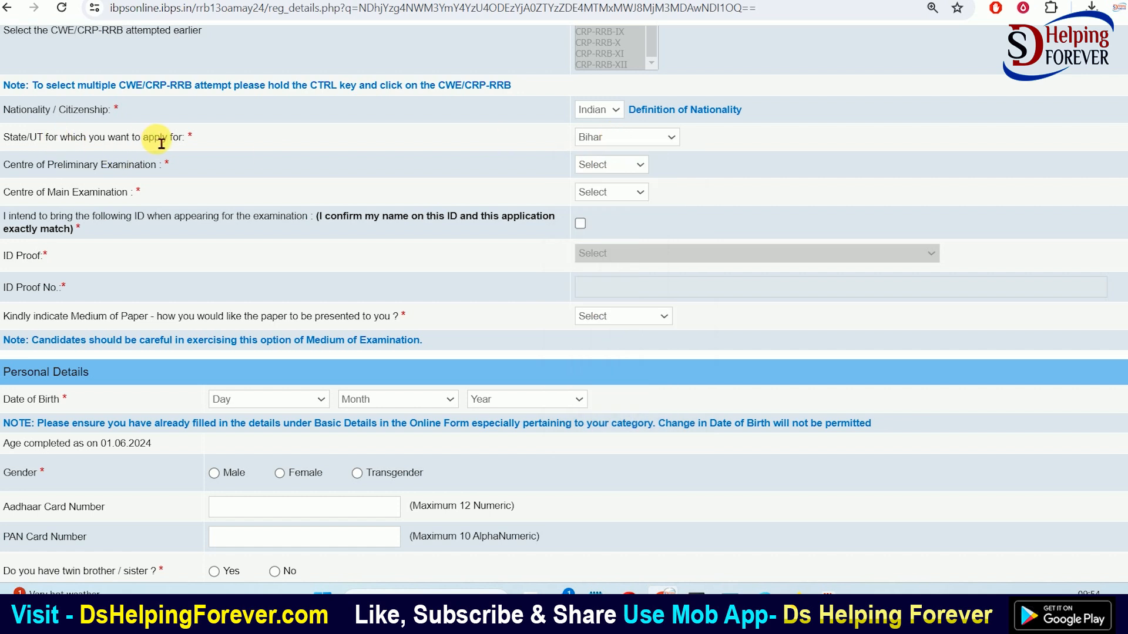
left_click(609, 143)
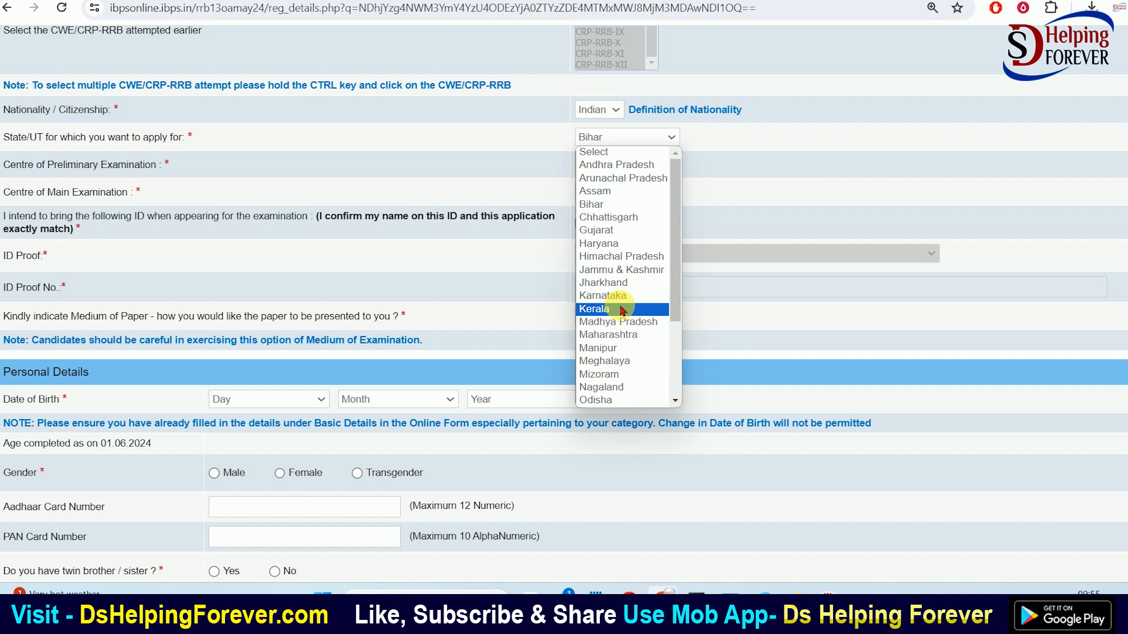
left_click(373, 147)
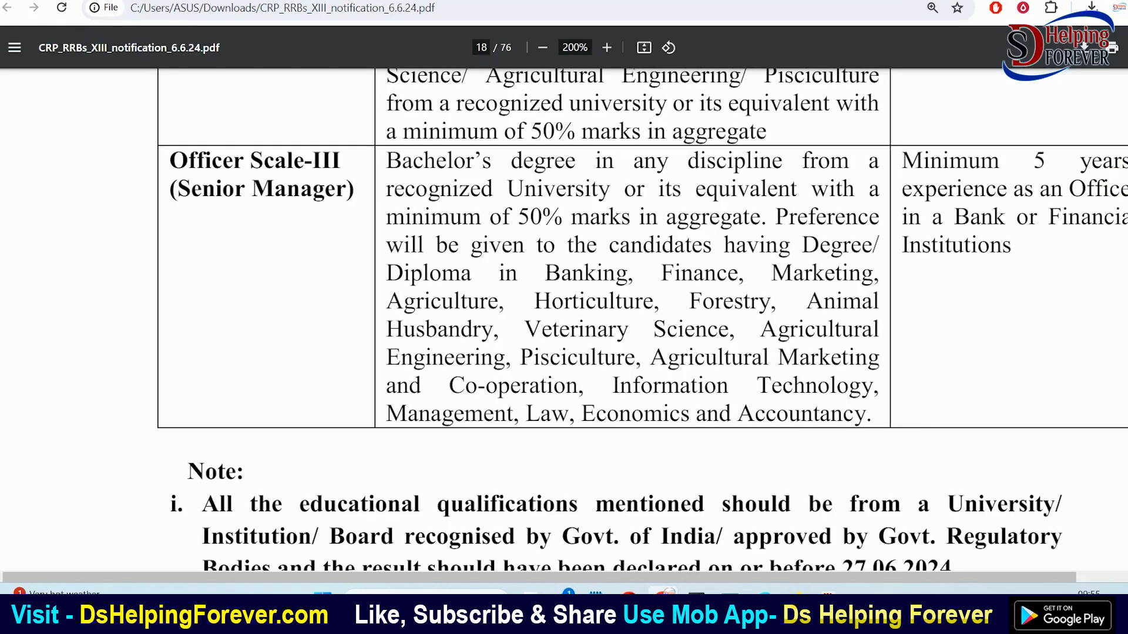
scroll(564, 294, "down", 20)
scroll(564, 317, "up", 20)
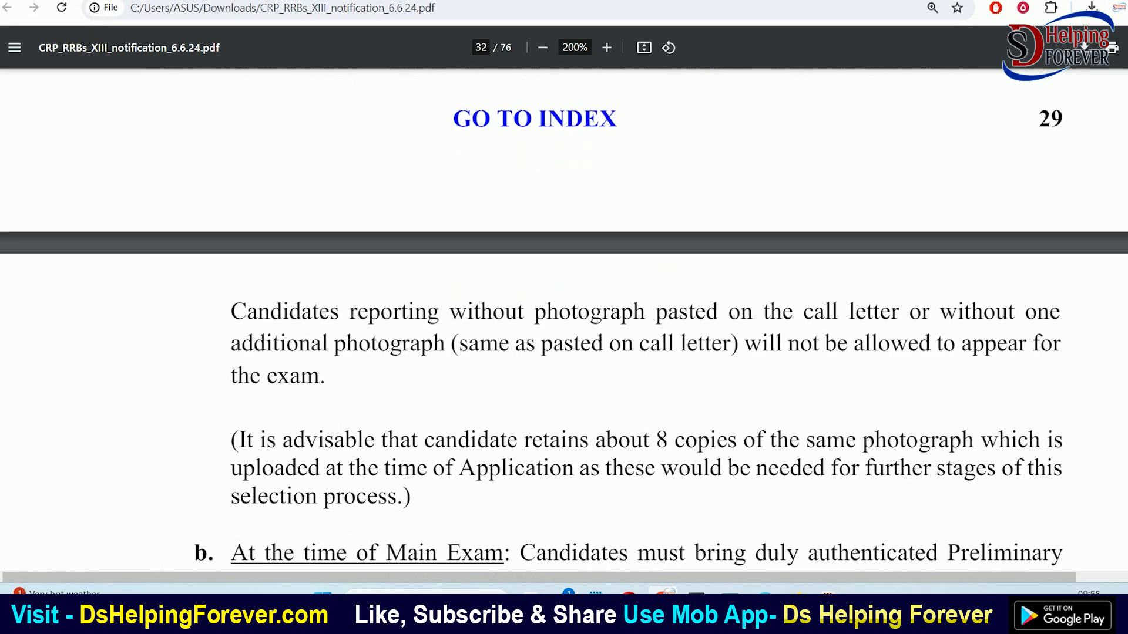
scroll(564, 317, "down", 20)
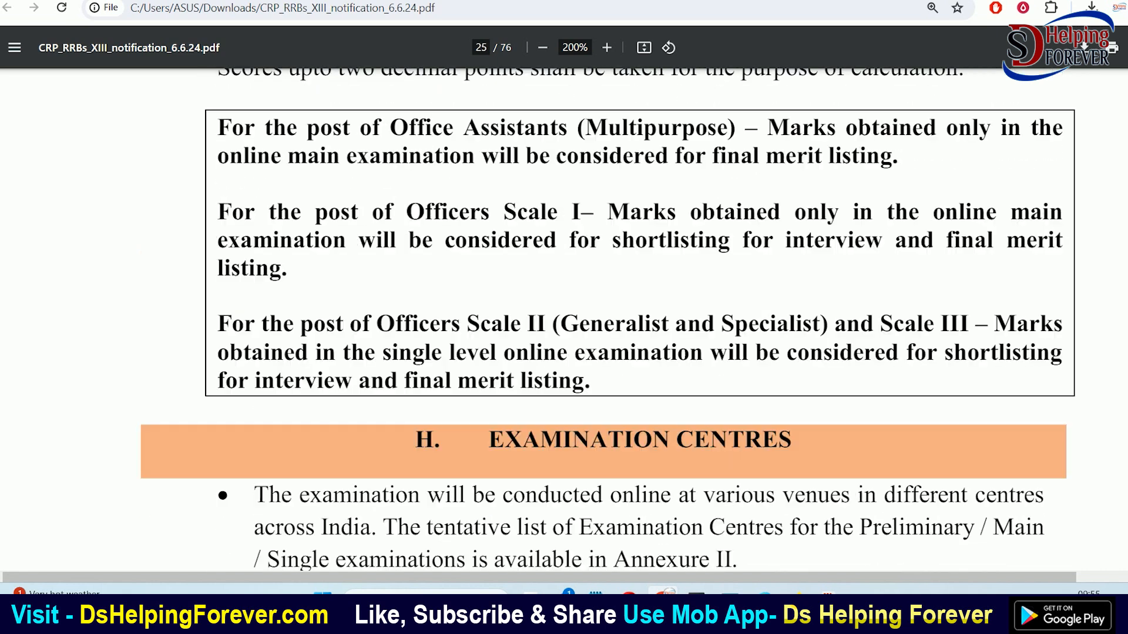
scroll(676, 365, "up", 20)
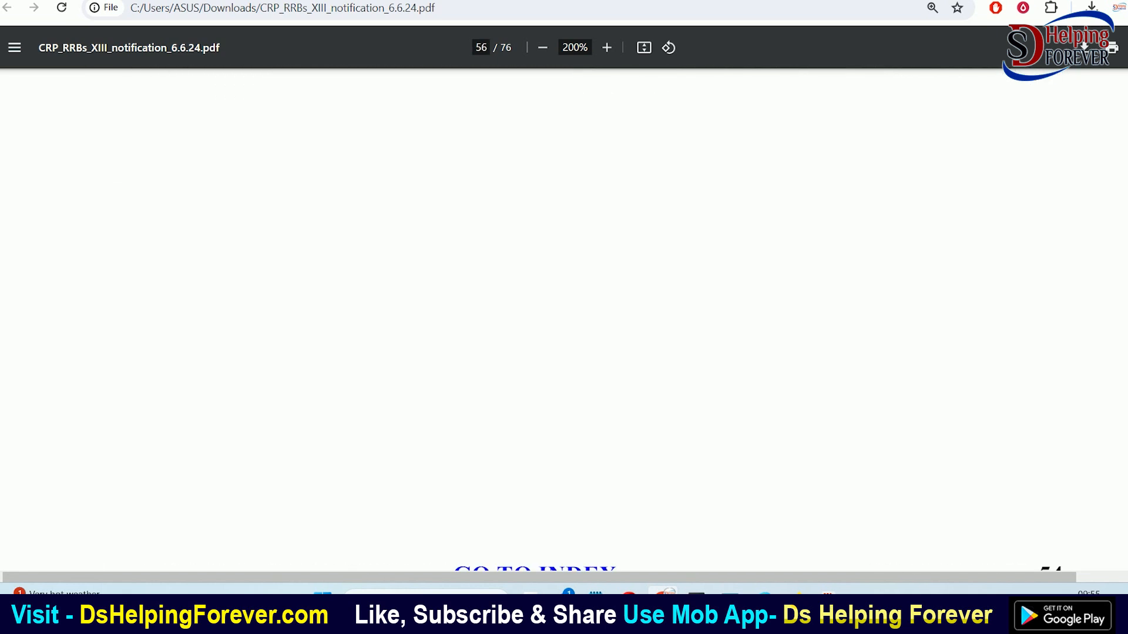
scroll(678, 367, "up", 10)
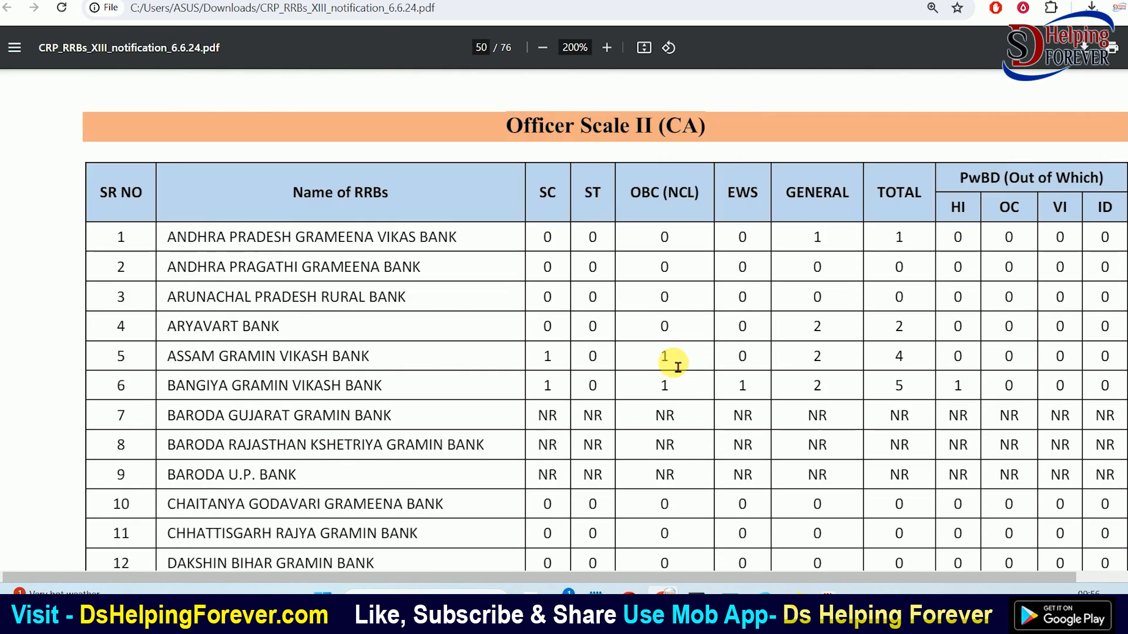
scroll(677, 367, "up", 10)
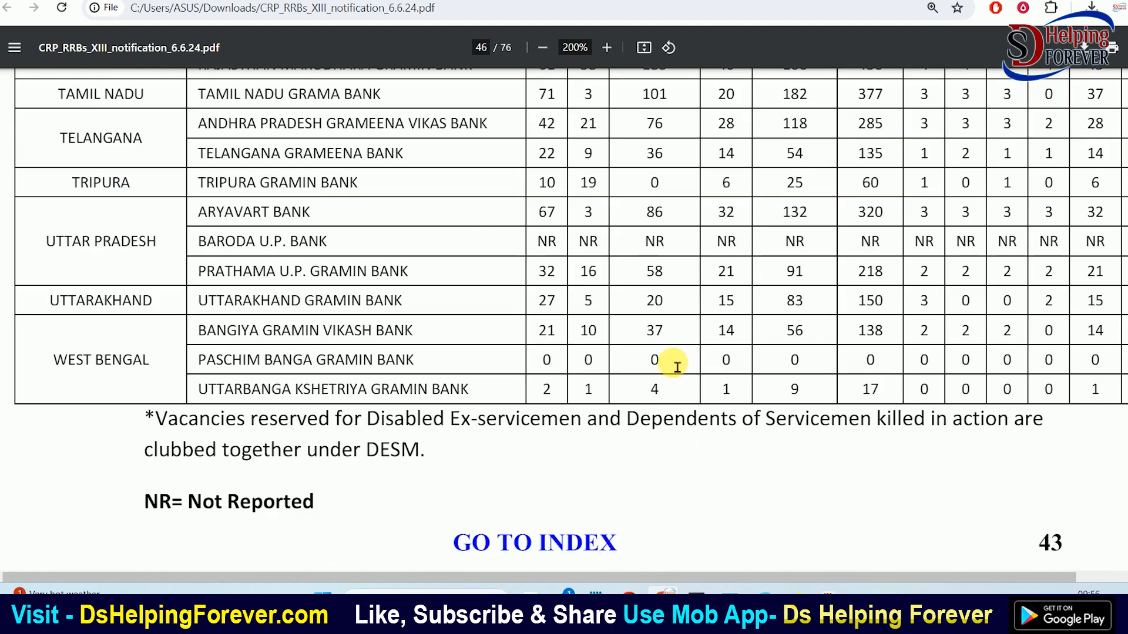
scroll(677, 366, "up", 10)
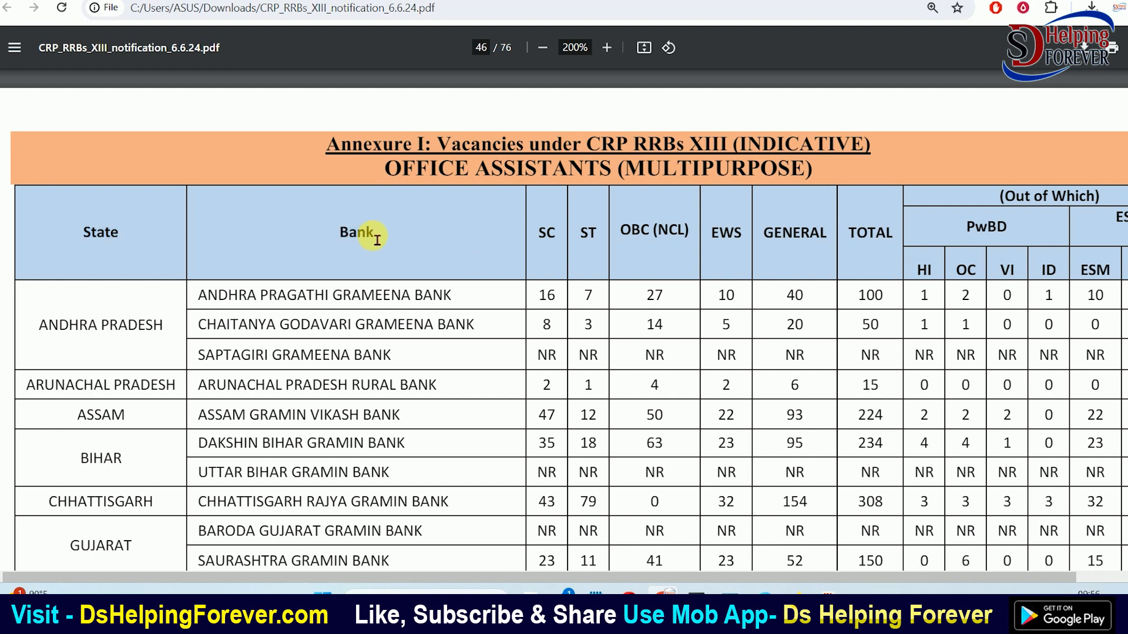
scroll(111, 284, "down", 3)
left_click_drag(83, 308, 125, 313)
left_click_drag(207, 296, 406, 304)
left_click_drag(199, 330, 385, 322)
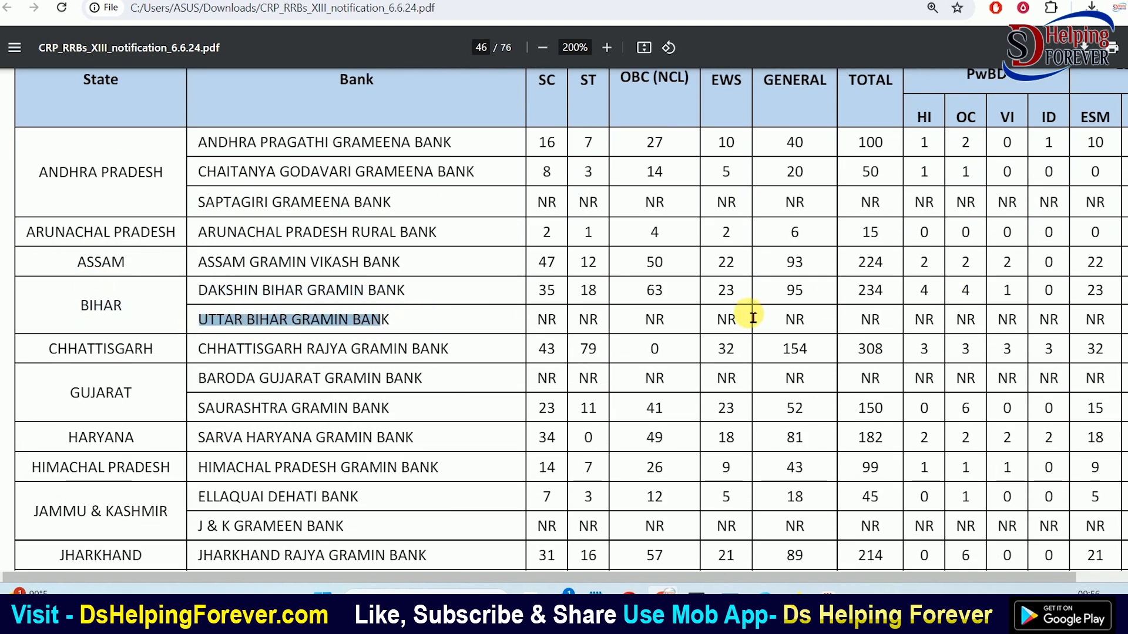
left_click_drag(617, 578, 711, 570)
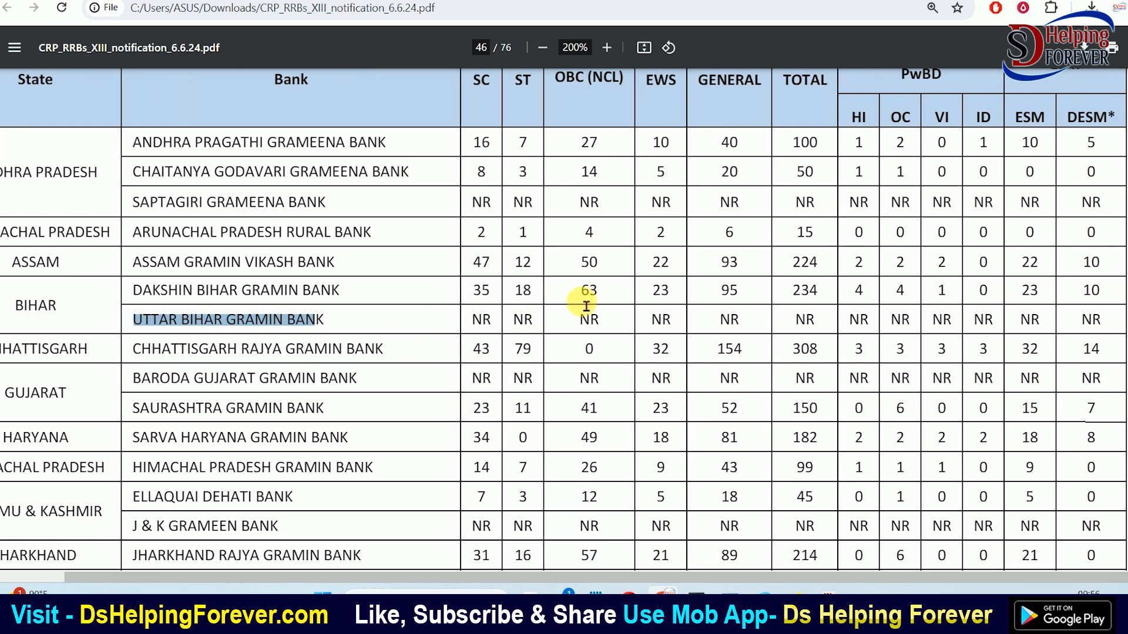
left_click(792, 296)
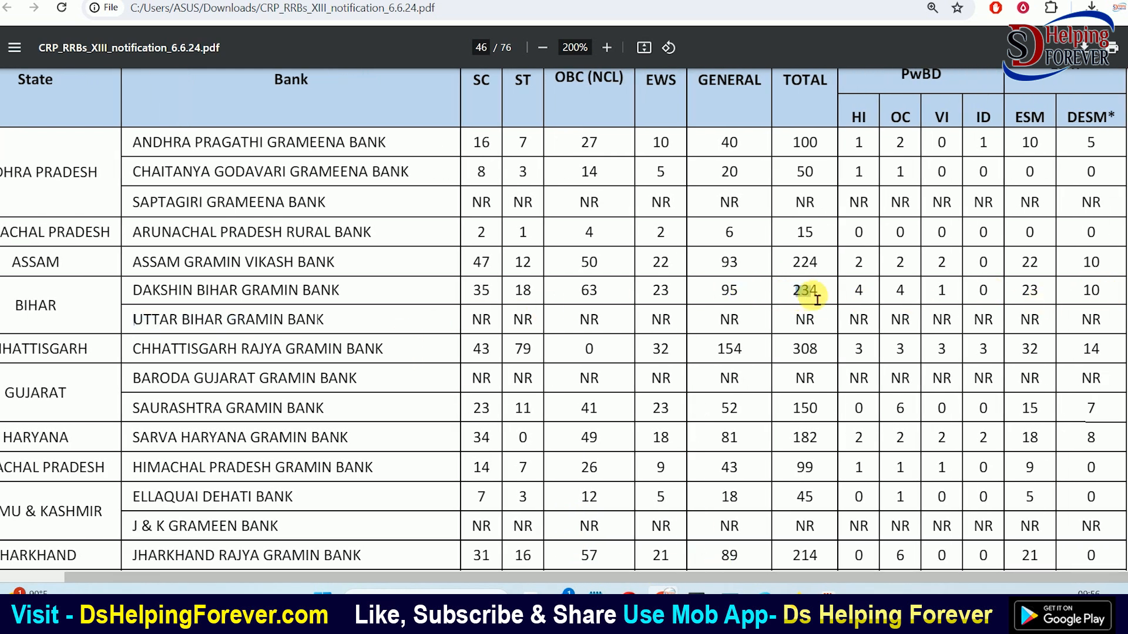
left_click(821, 300)
left_click_drag(142, 389, 359, 427)
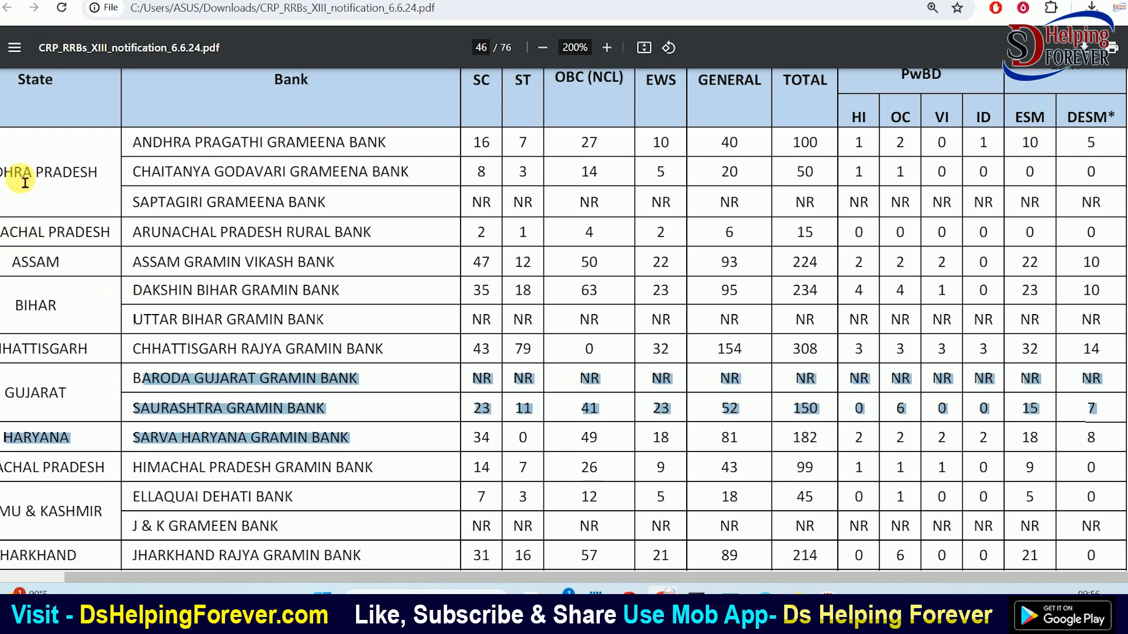
left_click_drag(20, 181, 309, 274)
left_click(516, 474)
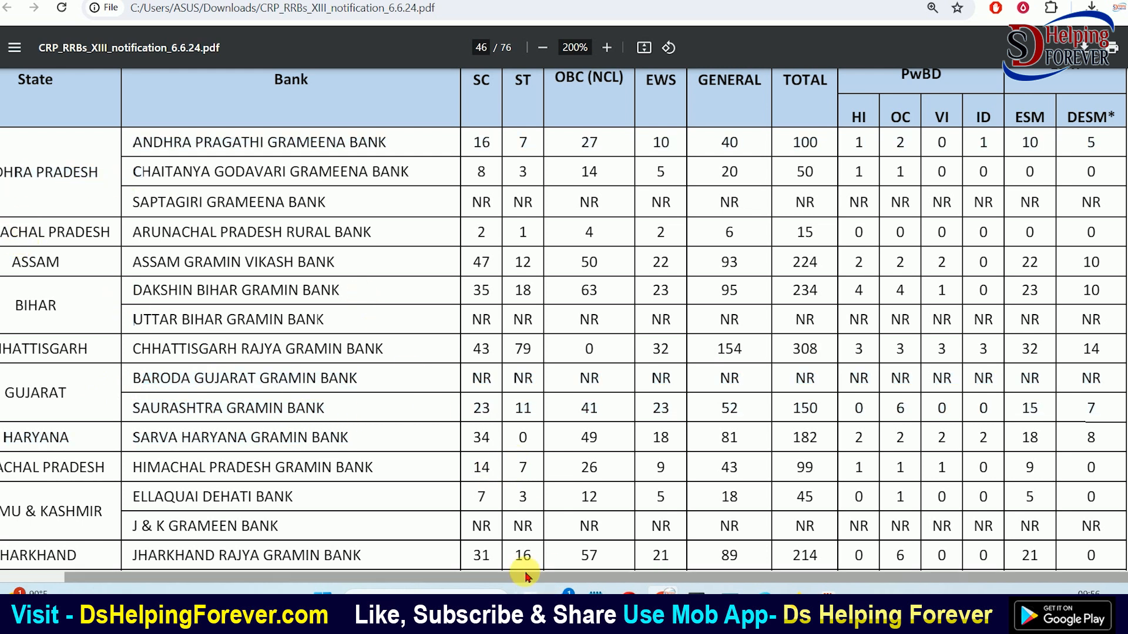
left_click_drag(521, 578, 460, 579)
scroll(383, 525, "down", 4)
left_click_drag(75, 326, 480, 344)
left_click(314, 331)
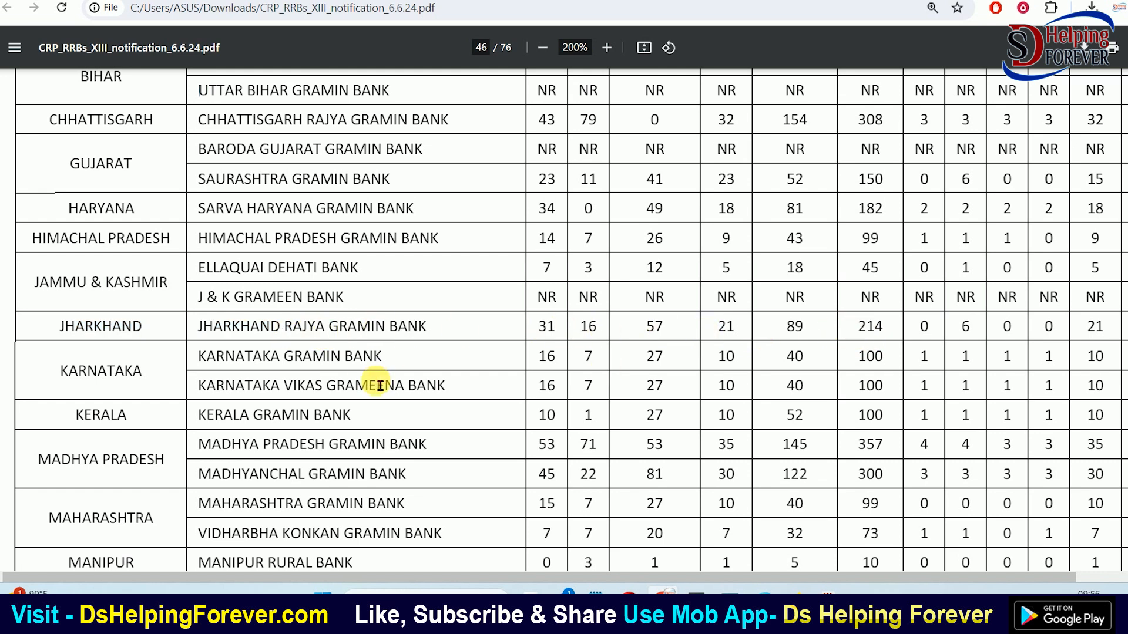
scroll(176, 343, "down", 3)
scroll(121, 320, "down", 2)
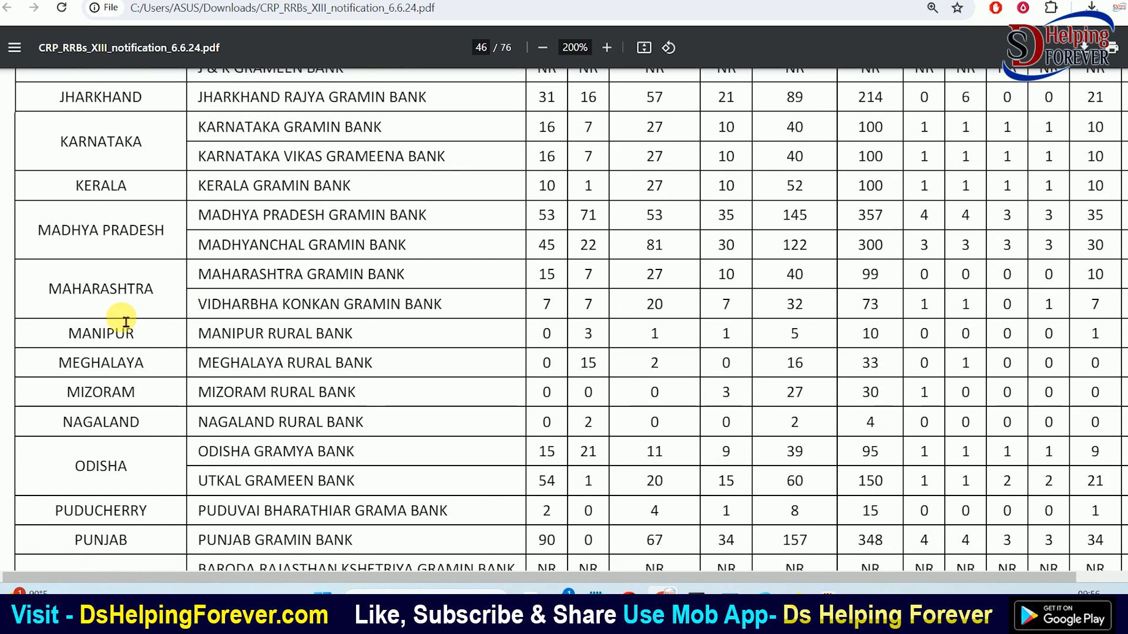
scroll(149, 352, "down", 2)
scroll(264, 346, "up", 15)
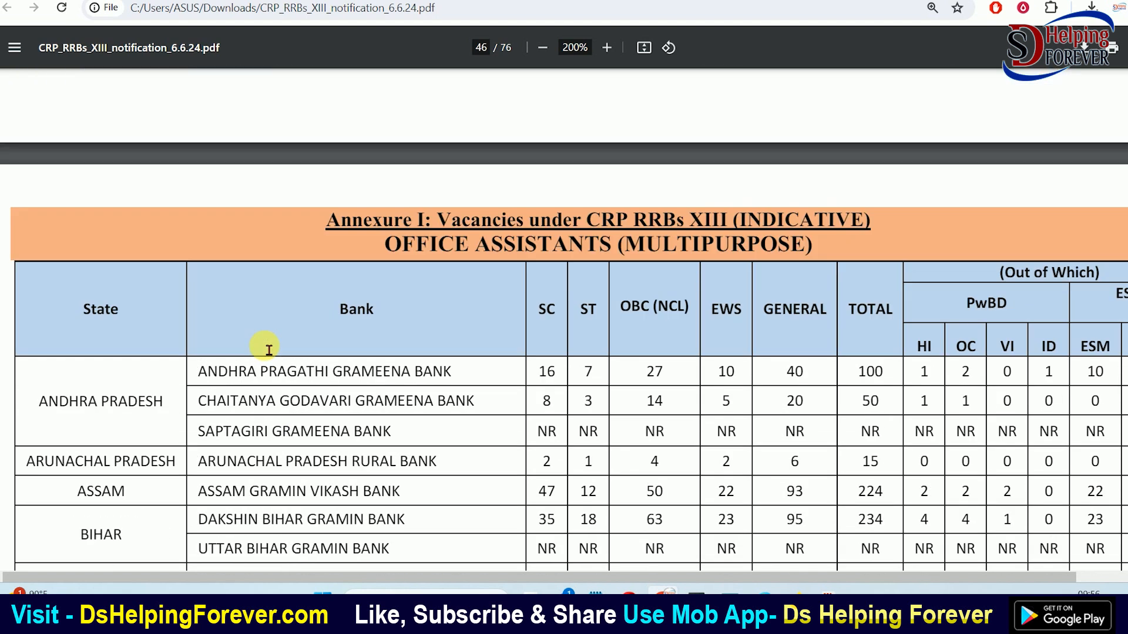
left_click_drag(393, 249, 803, 254)
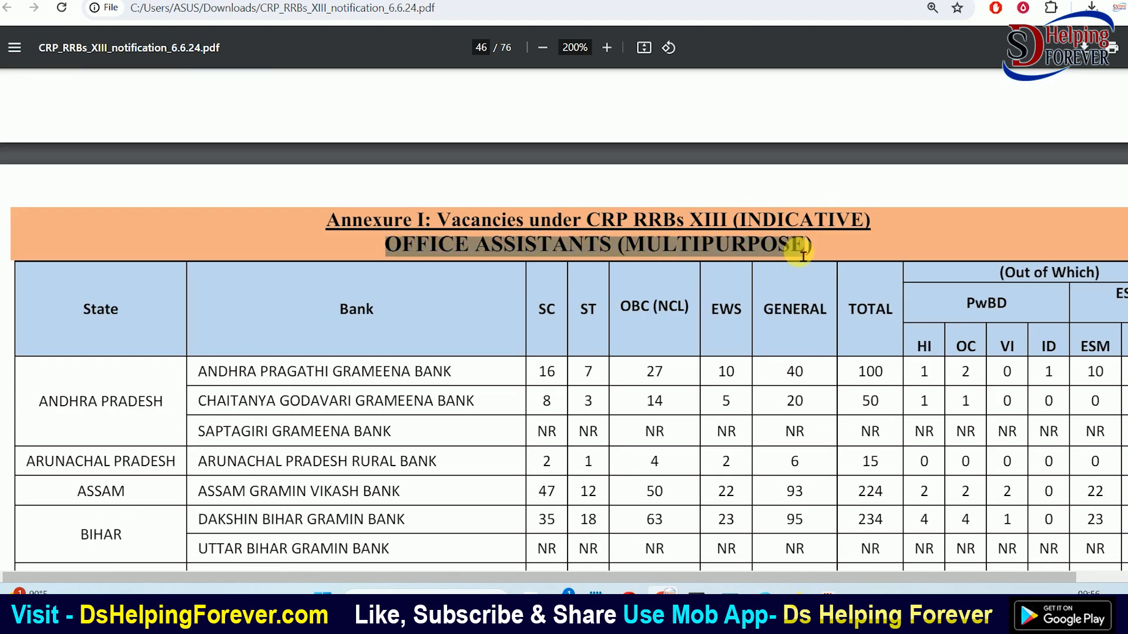
left_click(803, 255)
scroll(788, 253, "down", 20)
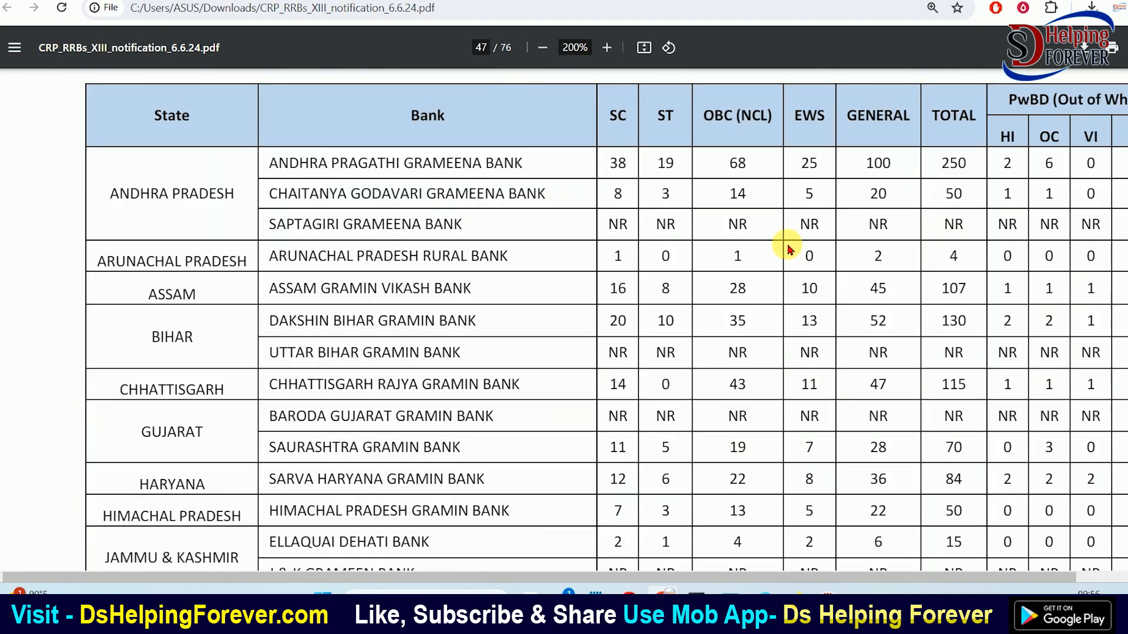
scroll(764, 241, "up", 3)
left_click_drag(532, 203, 719, 213)
left_click(707, 244)
scroll(707, 247, "down", 20)
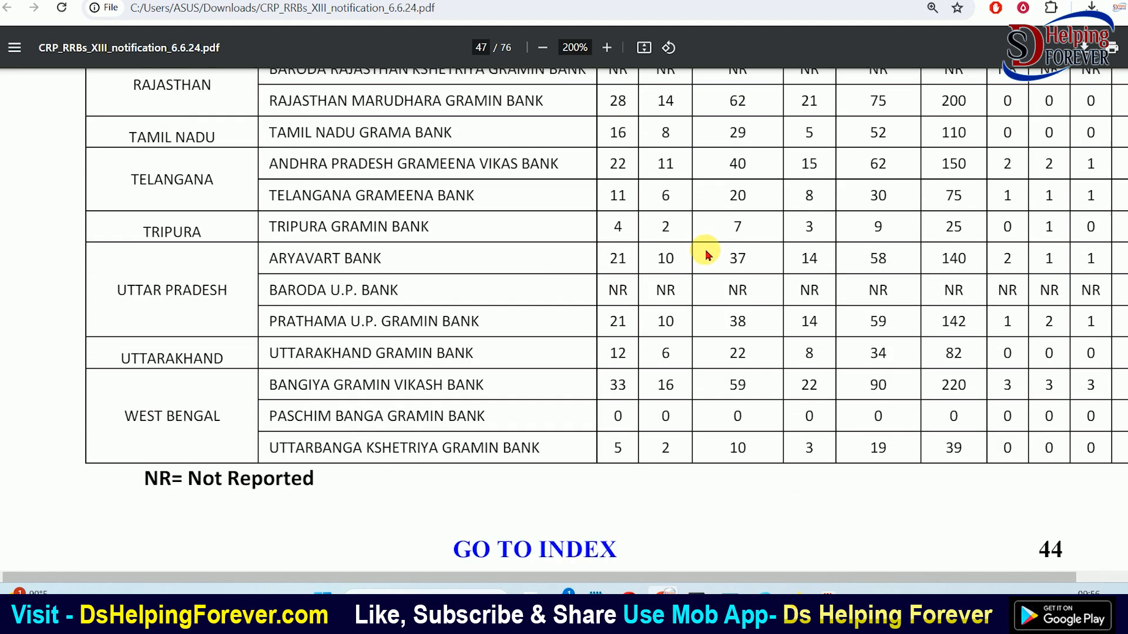
scroll(706, 254, "down", 3)
left_click_drag(457, 185, 686, 189)
left_click(684, 191)
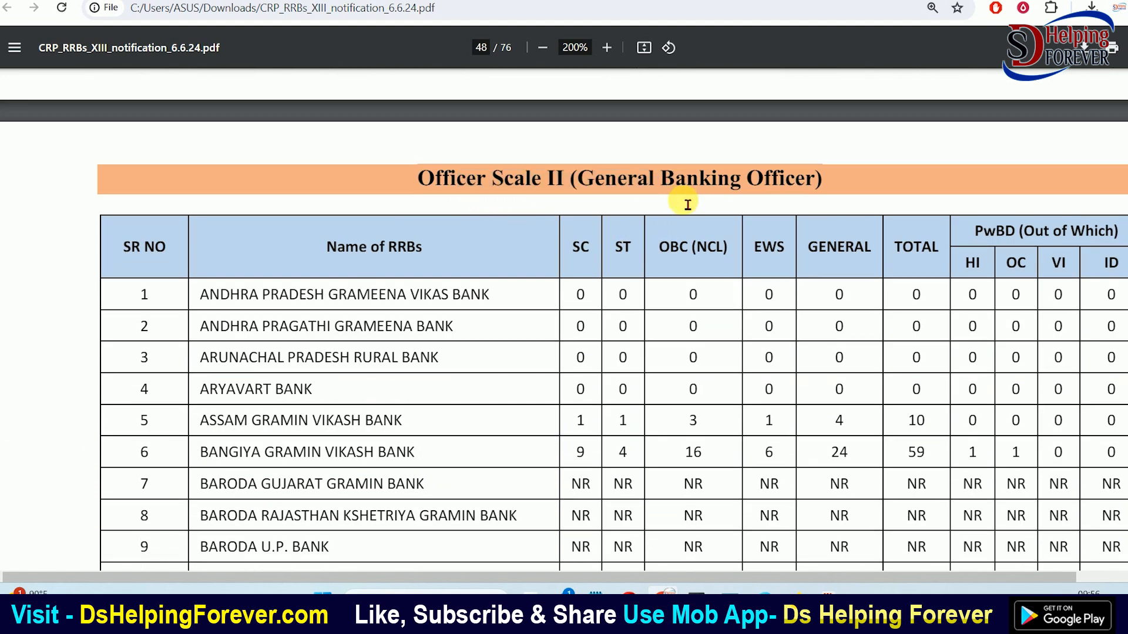
scroll(574, 302, "up", 3)
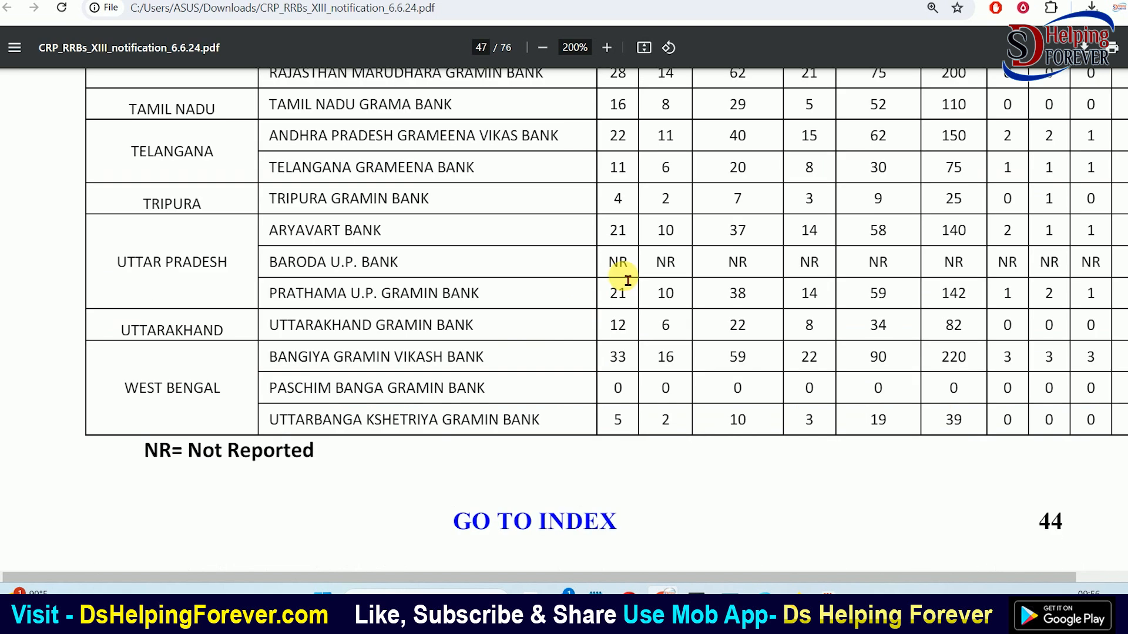
left_click(470, 0)
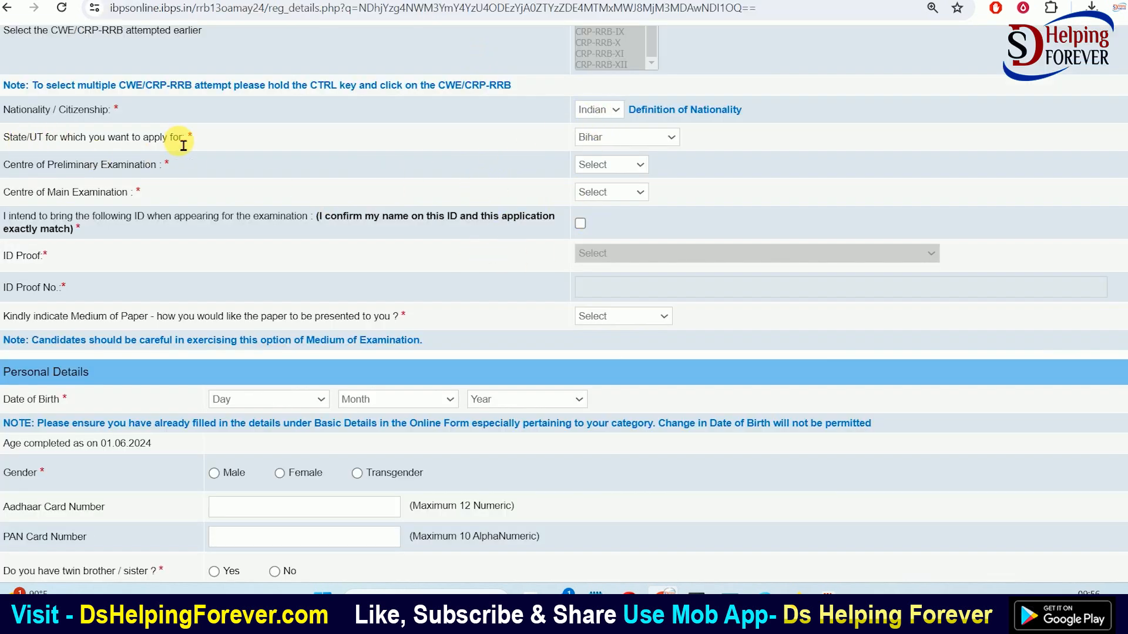
Choose Muzaffarpur as the preliminary and Patna as the main exam centre
left_click(613, 165)
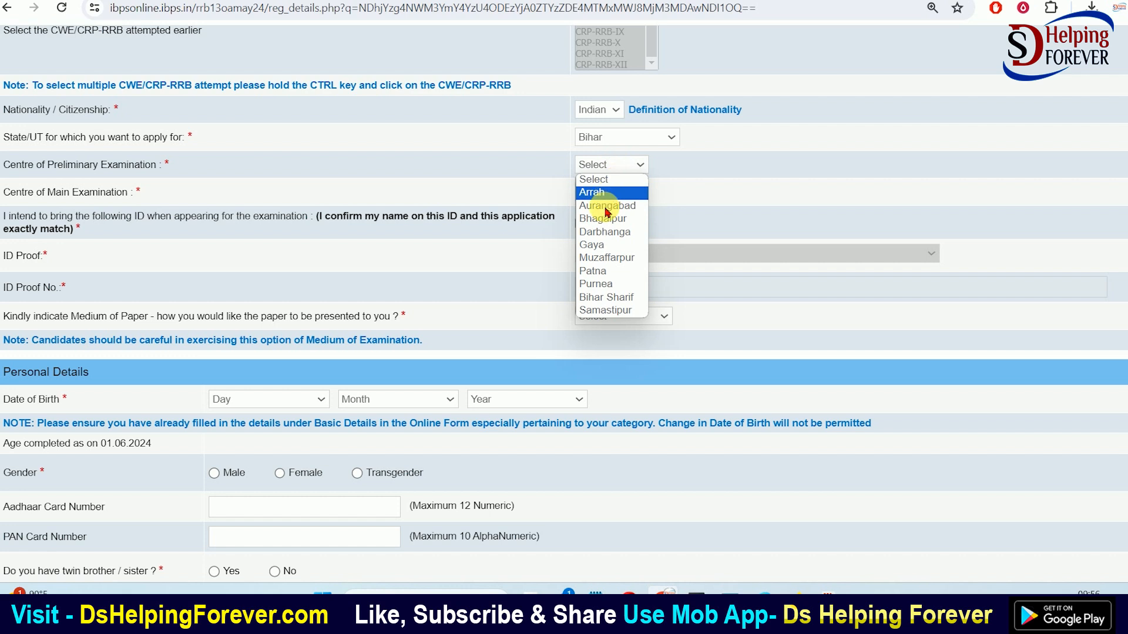
left_click(605, 258)
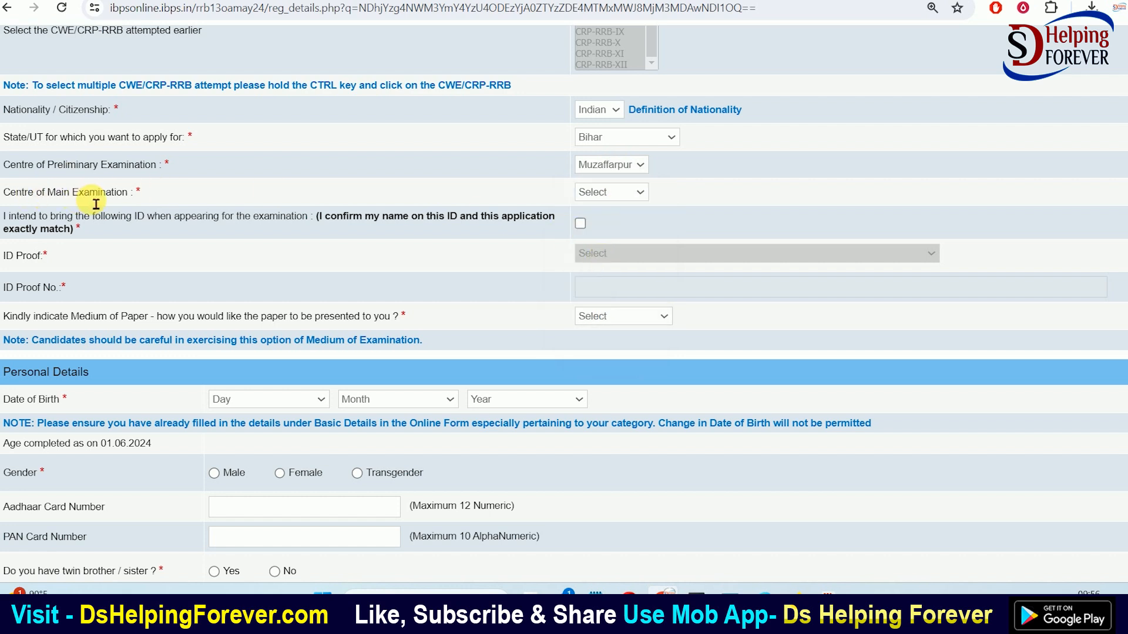
left_click(610, 192)
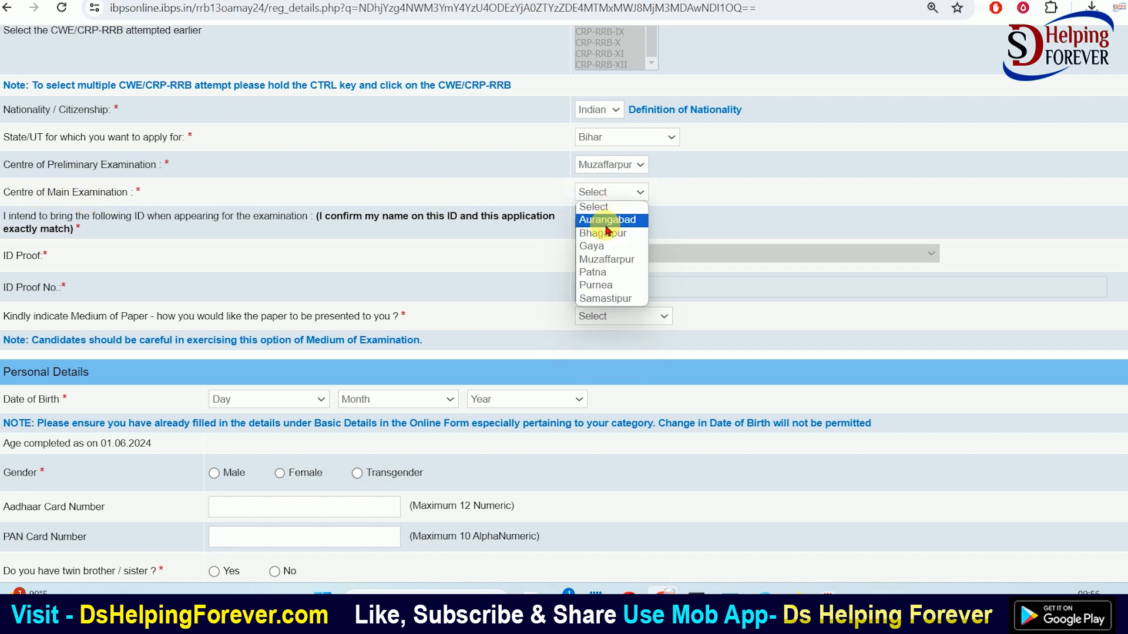
left_click(611, 273)
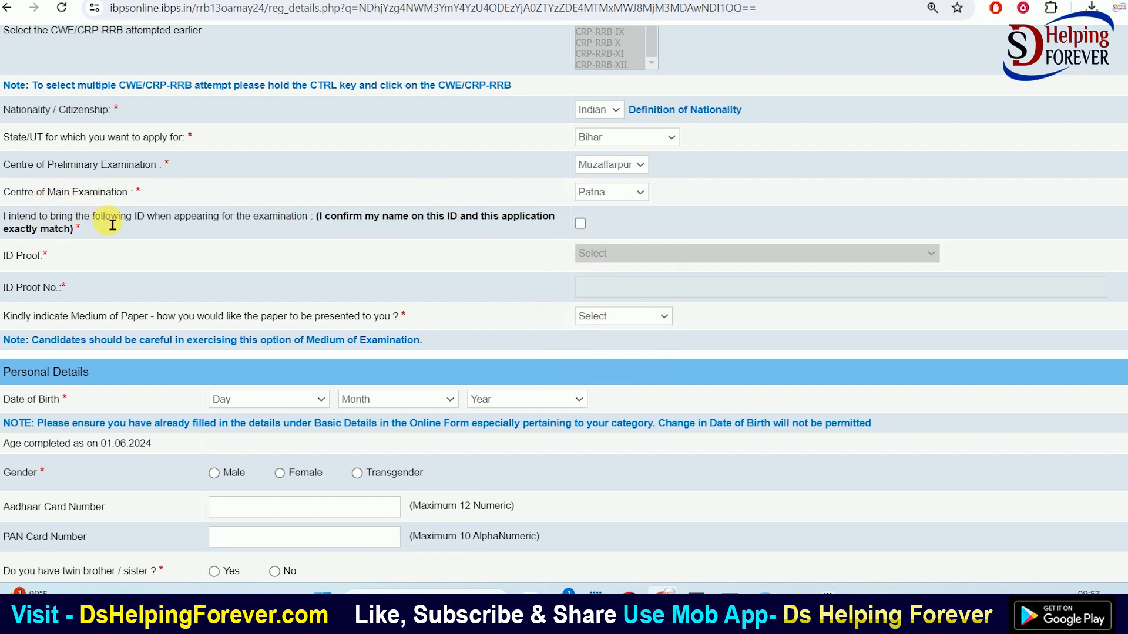
Confirm bringing a matching ID and set the ID proof type to PAN Card
left_click(581, 224)
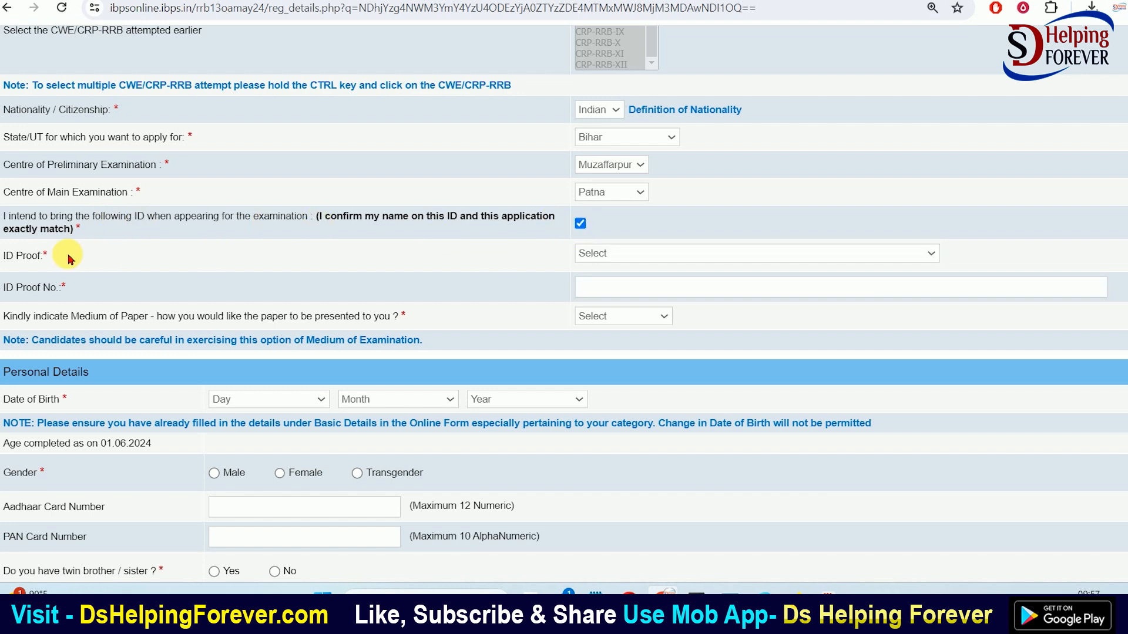
left_click(660, 259)
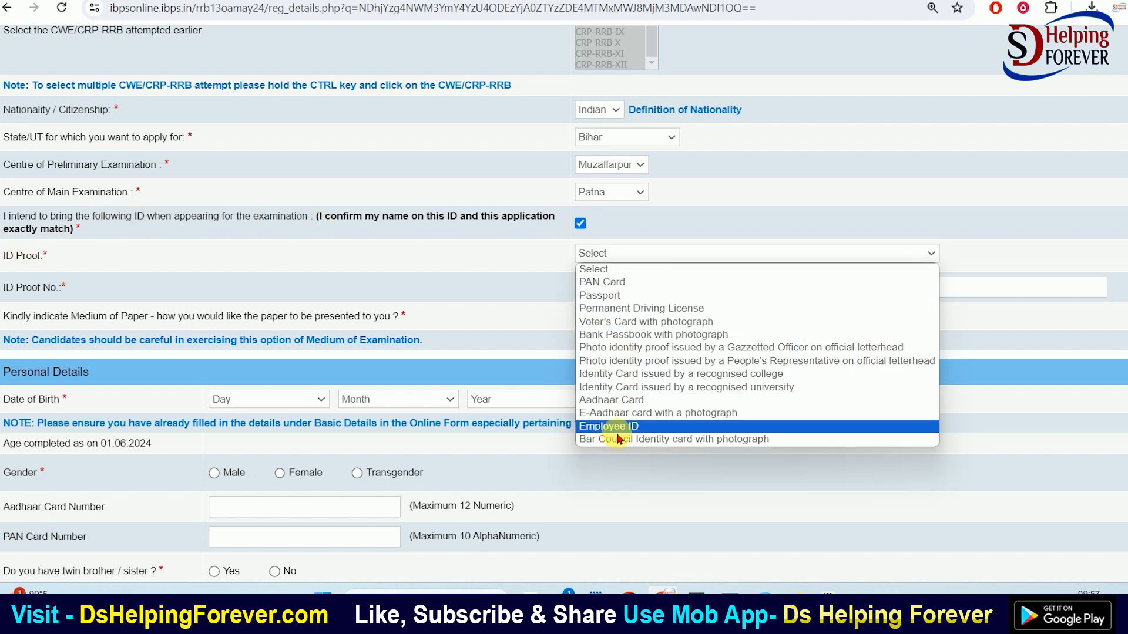
left_click(617, 413)
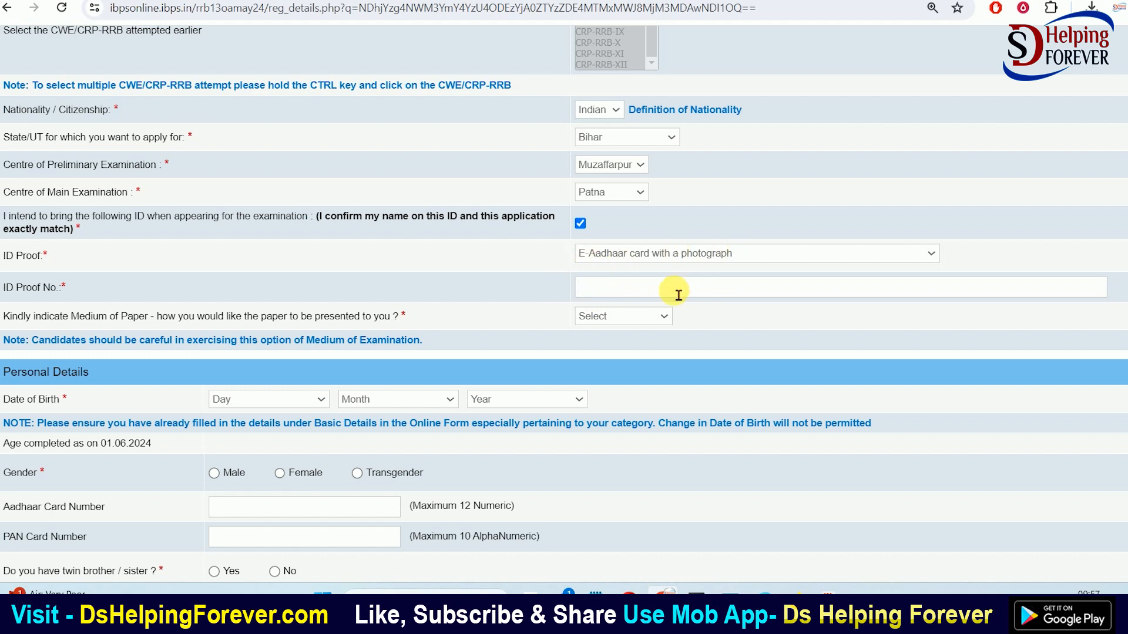
left_click(620, 256)
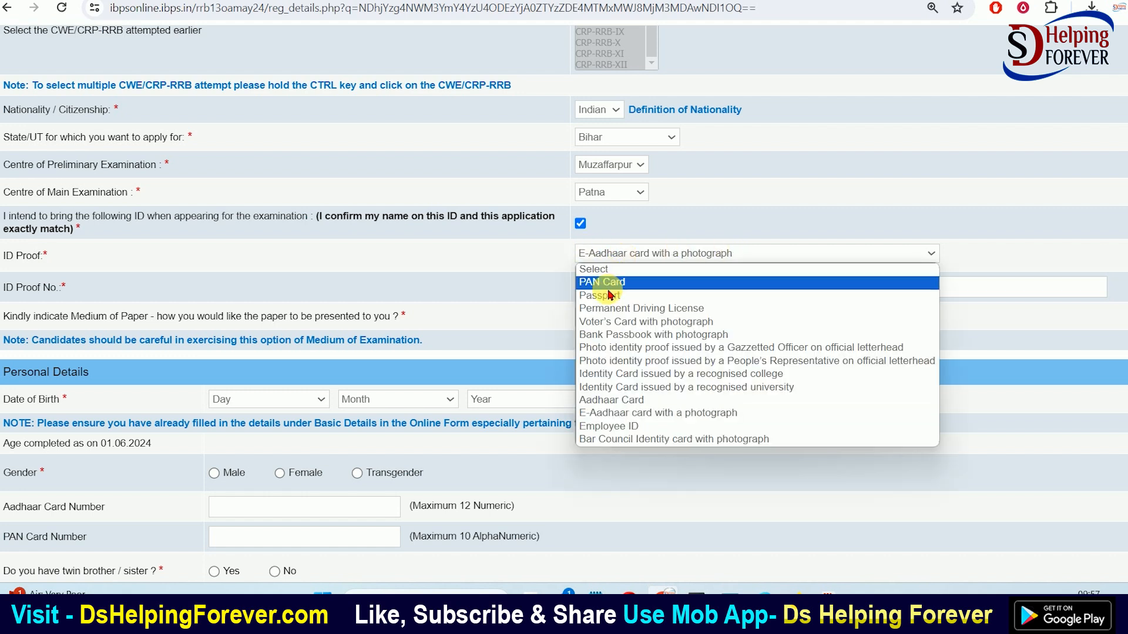
left_click(610, 279)
left_click(629, 291)
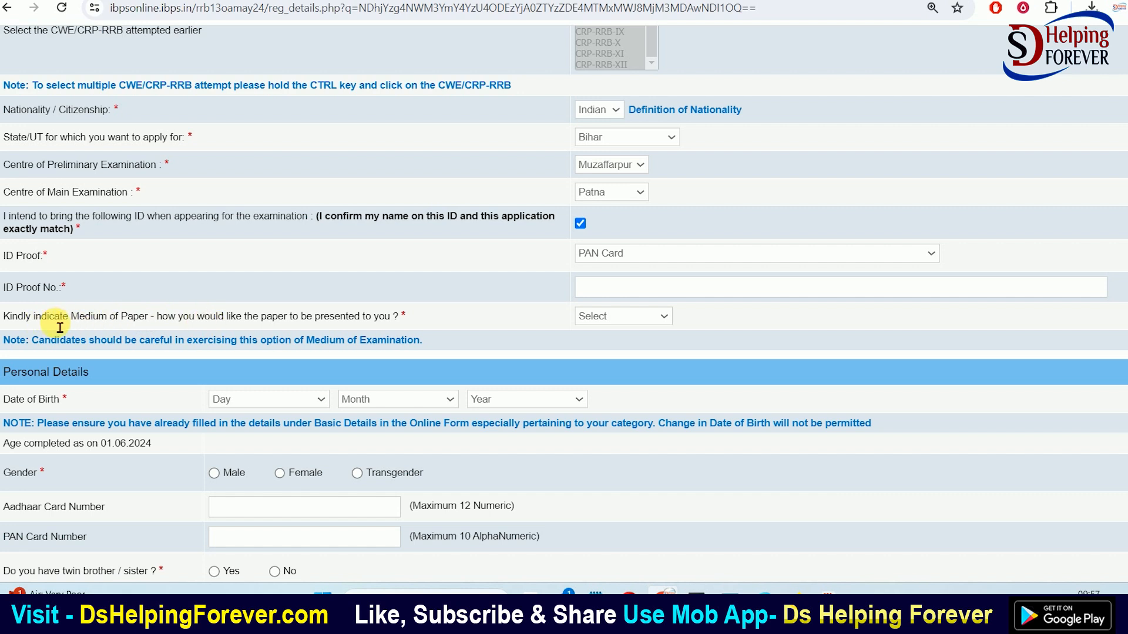
Pick English and Hindi as paper medium and leave the state at Bihar
left_click(658, 320)
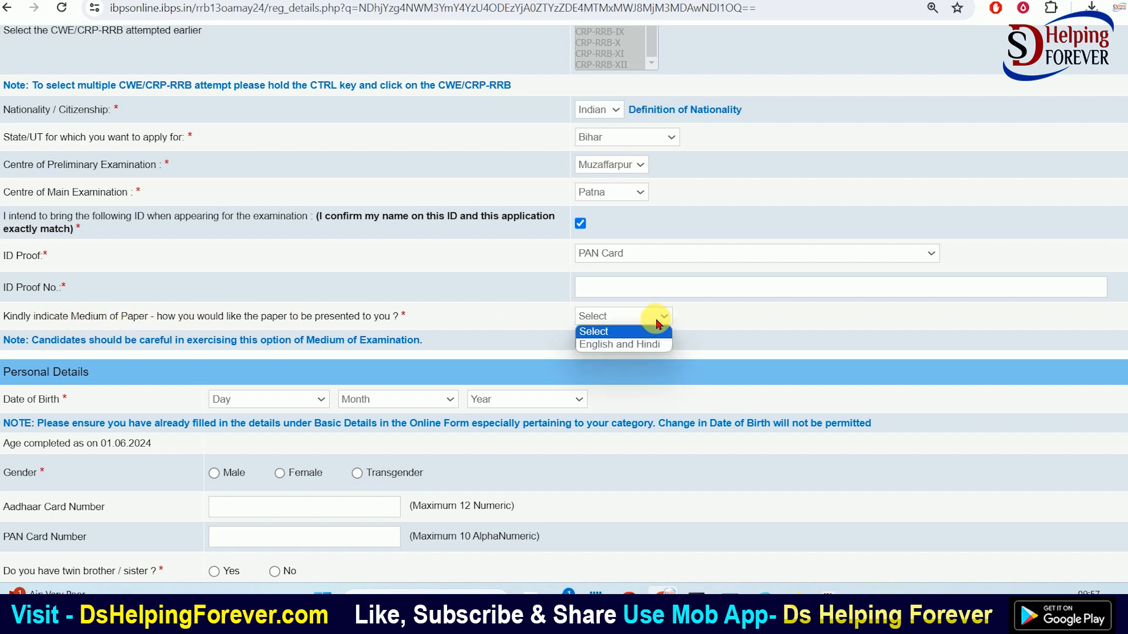
left_click(614, 345)
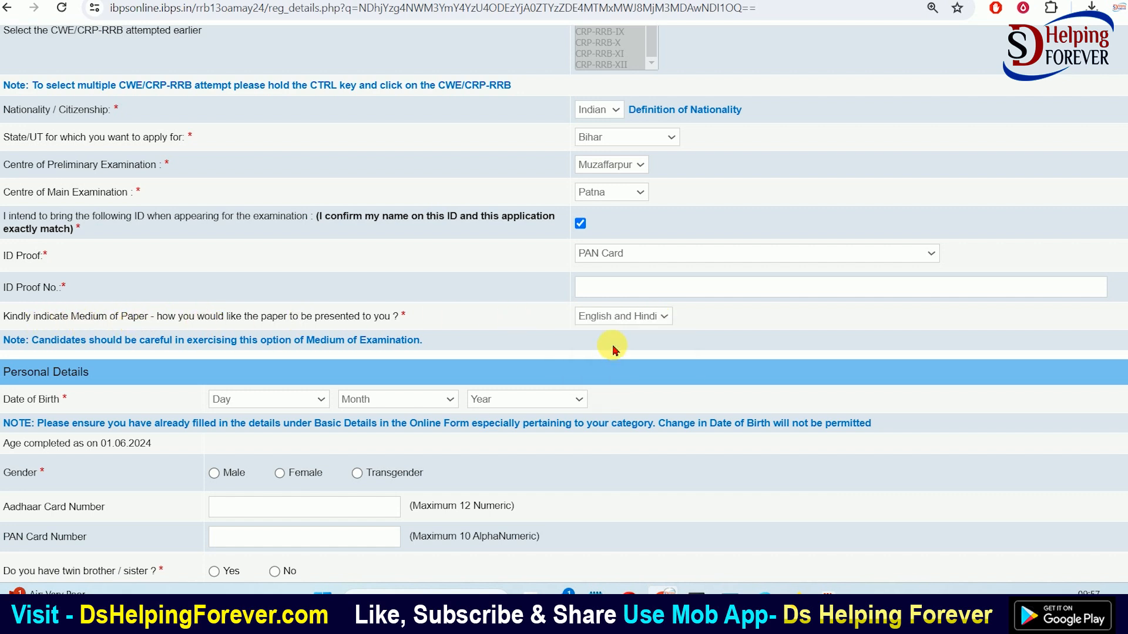
left_click(609, 137)
key("Escape")
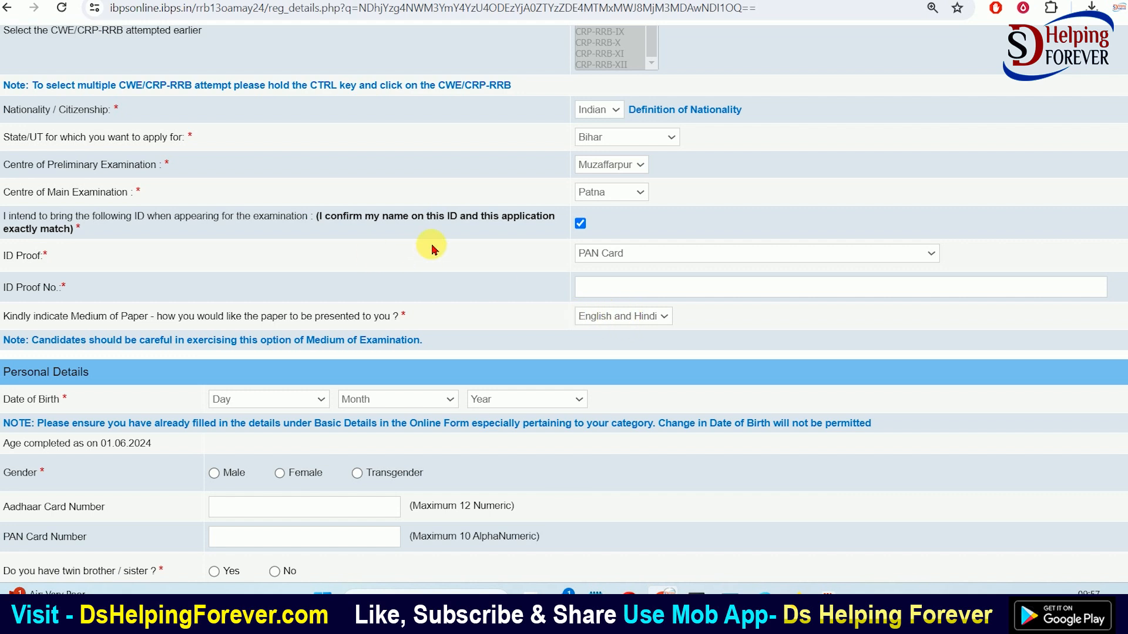
Set gender to Male and answer No to the twin question
scroll(428, 176, "down", 4)
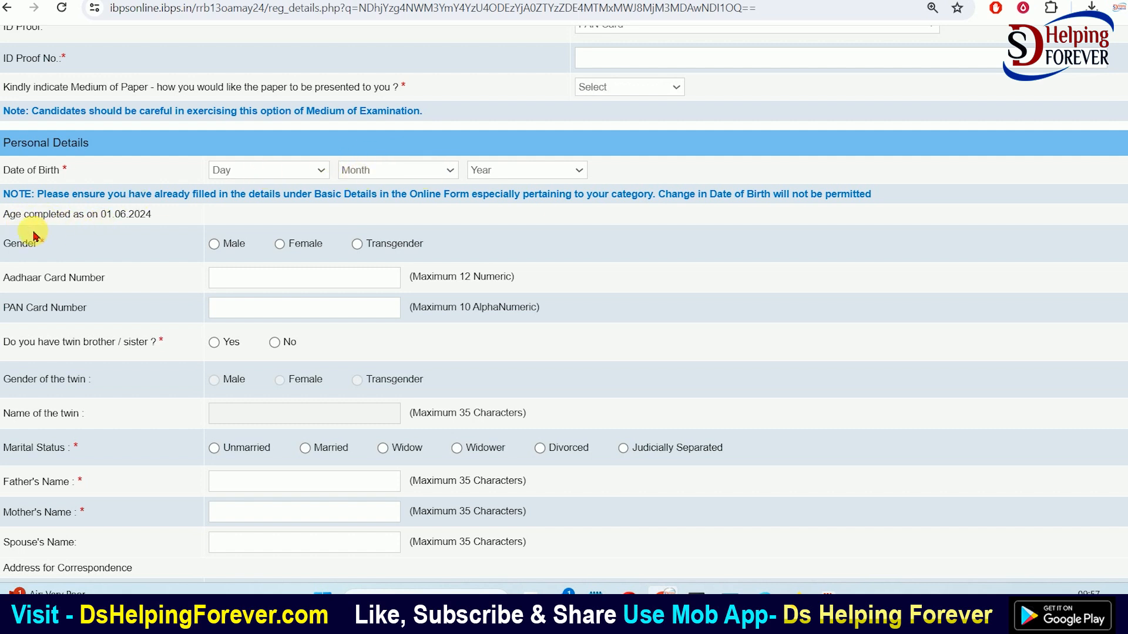
left_click(206, 247)
scroll(264, 286, "down", 1)
left_click(223, 232)
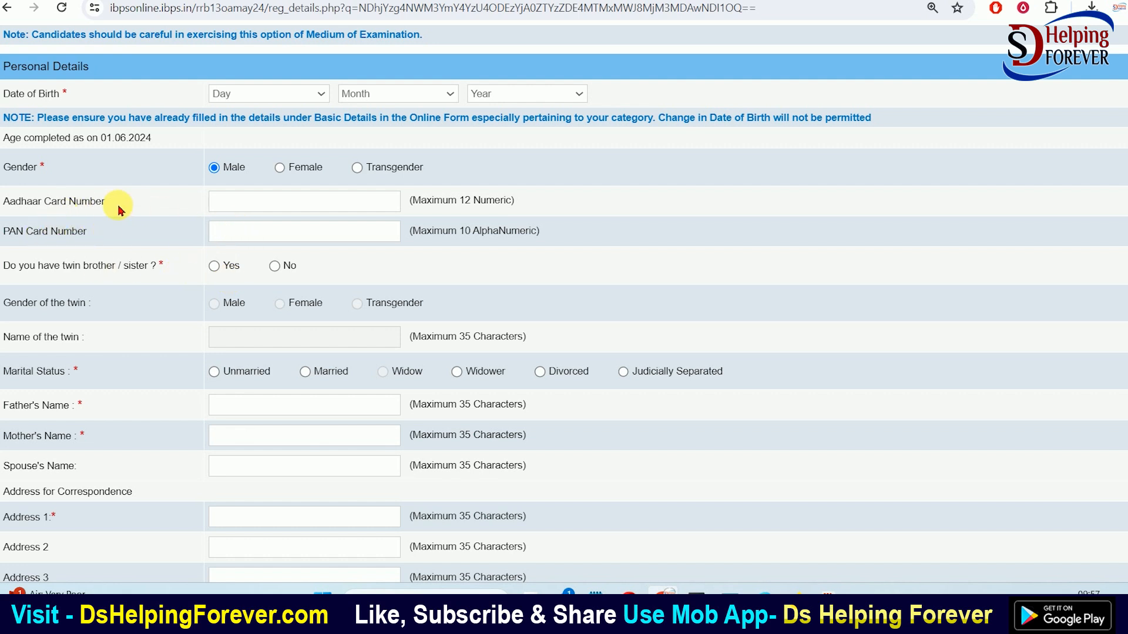
left_click(252, 203)
scroll(386, 254, "down", 1)
scroll(386, 253, "down", 1)
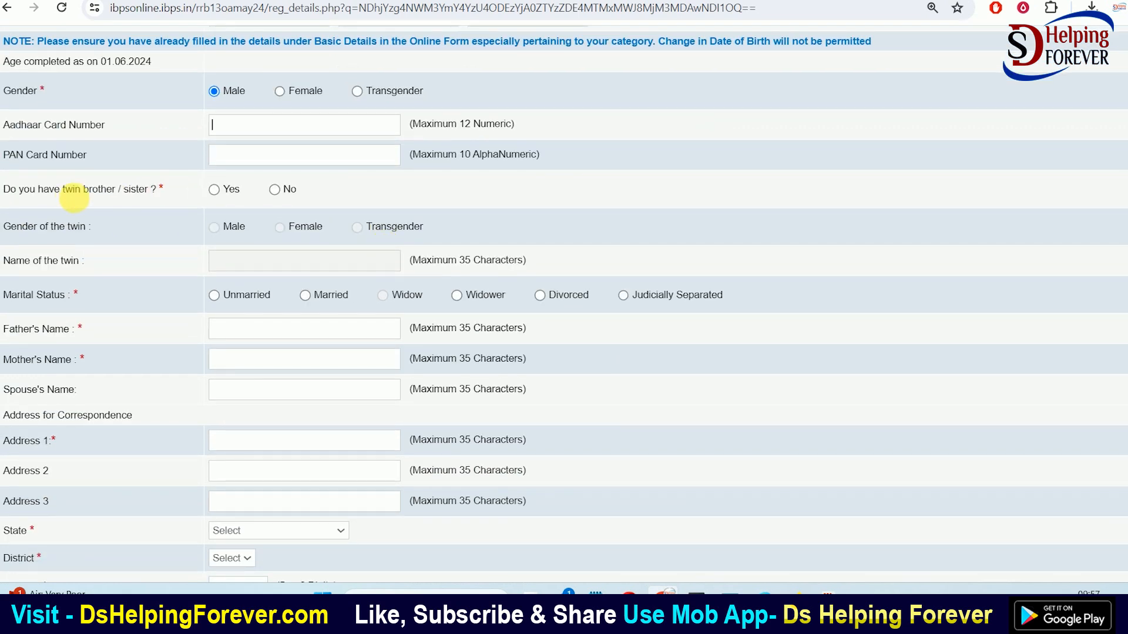
scroll(234, 229, "down", 1)
left_click(215, 112)
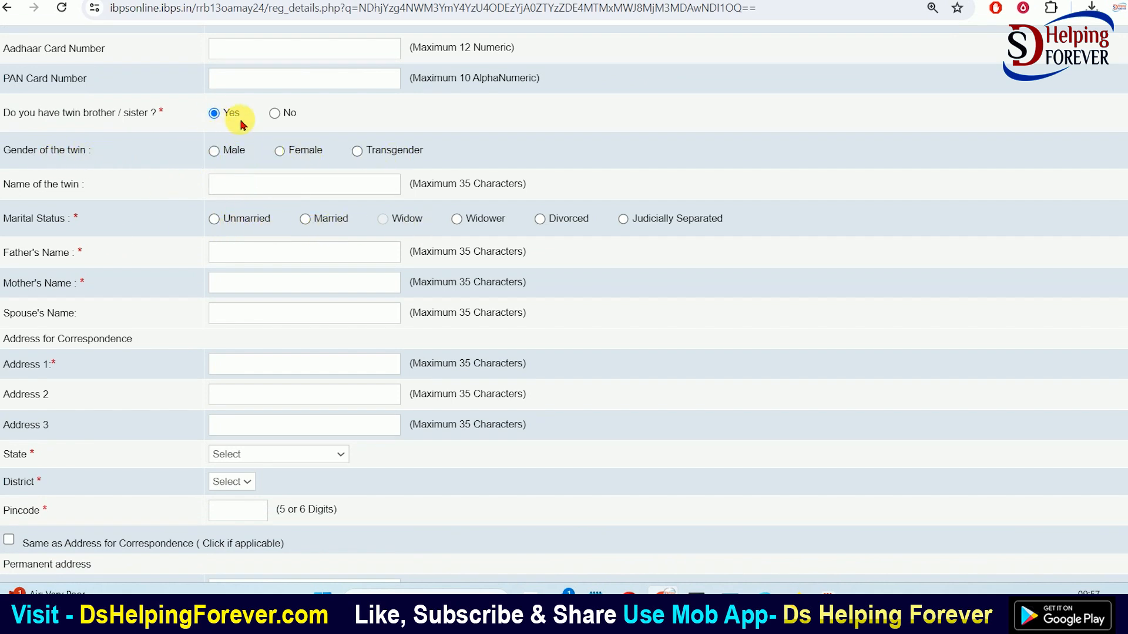
left_click(275, 113)
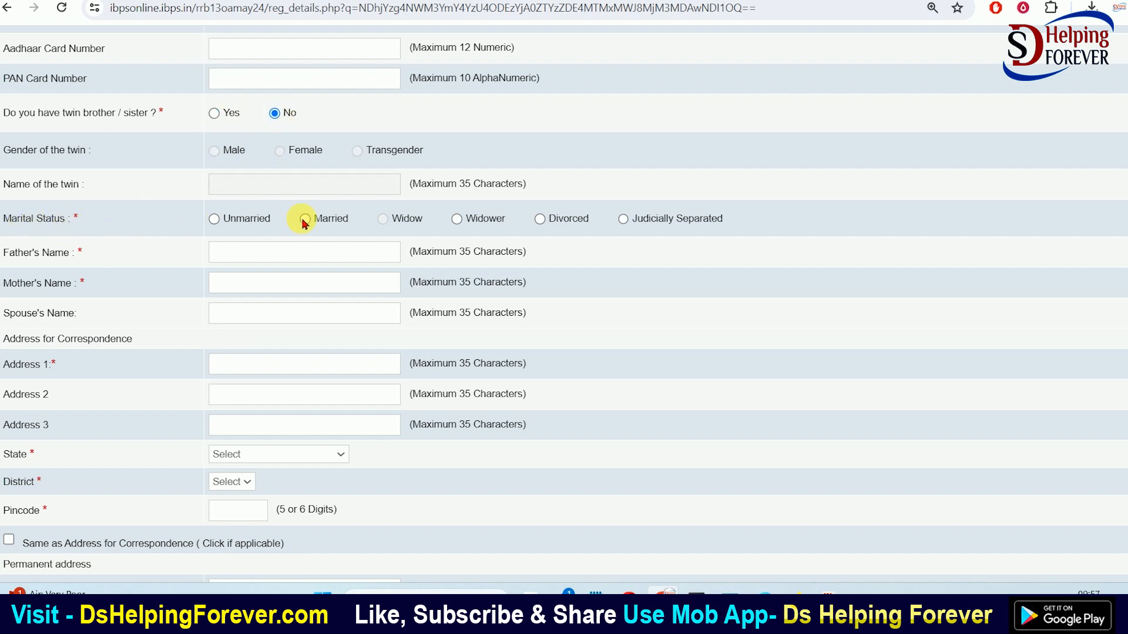
Settle the marital status on Unmarried
left_click(214, 221)
left_click(250, 252)
left_click(250, 285)
left_click(306, 220)
left_click(252, 321)
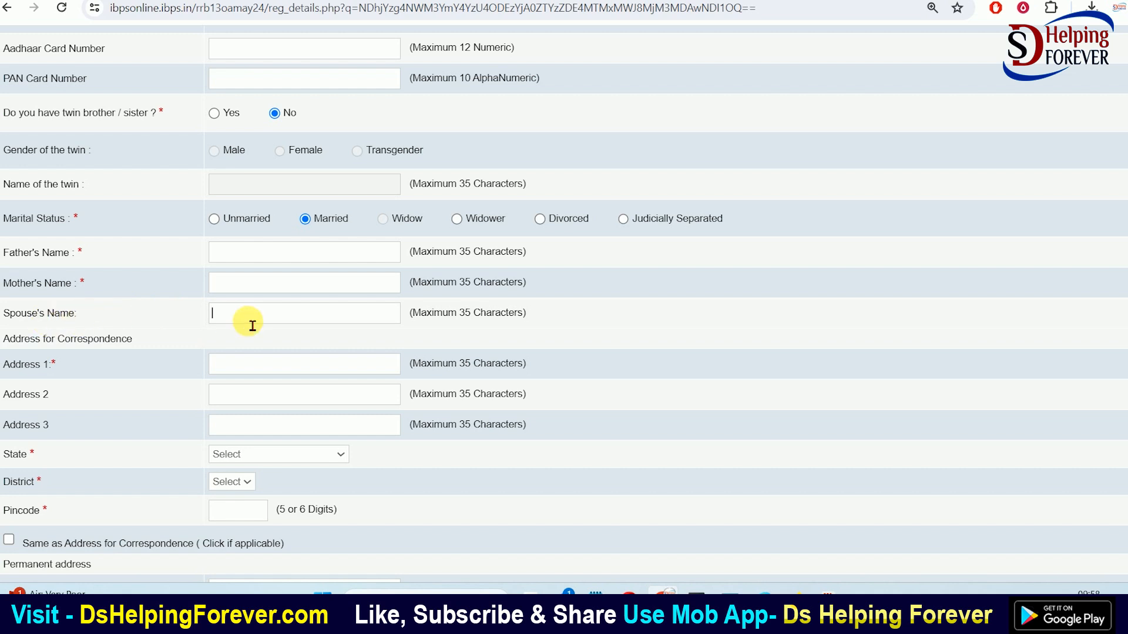
left_click(214, 219)
Review the correspondence address fields, then validate and save the details
scroll(235, 281, "down", 3)
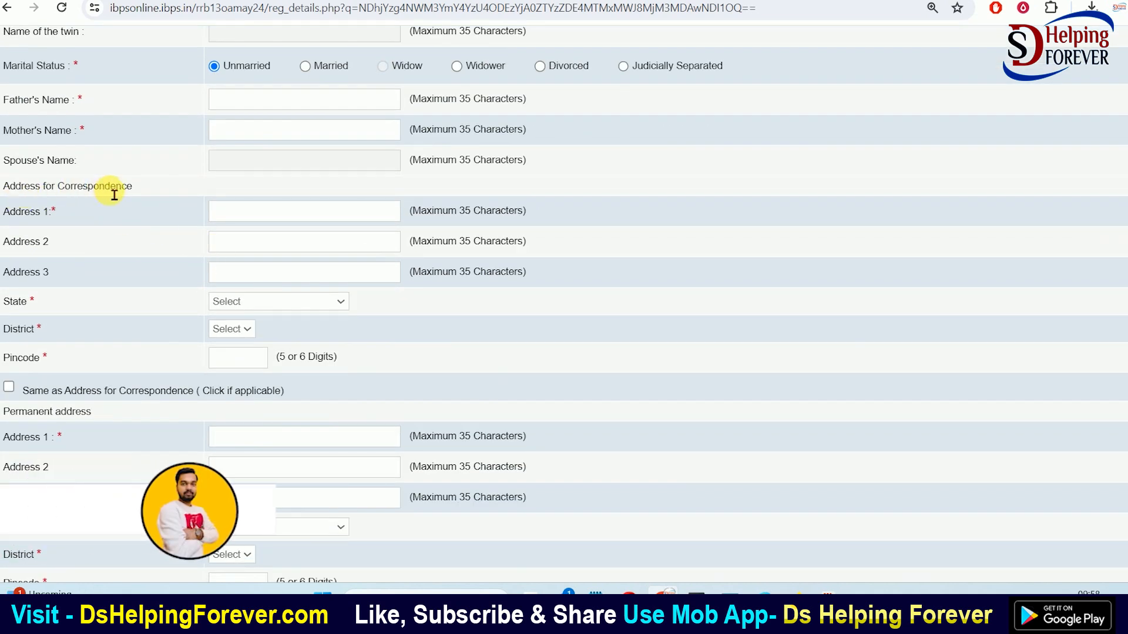
scroll(158, 164, "down", 1)
left_click(249, 141)
left_click(249, 167)
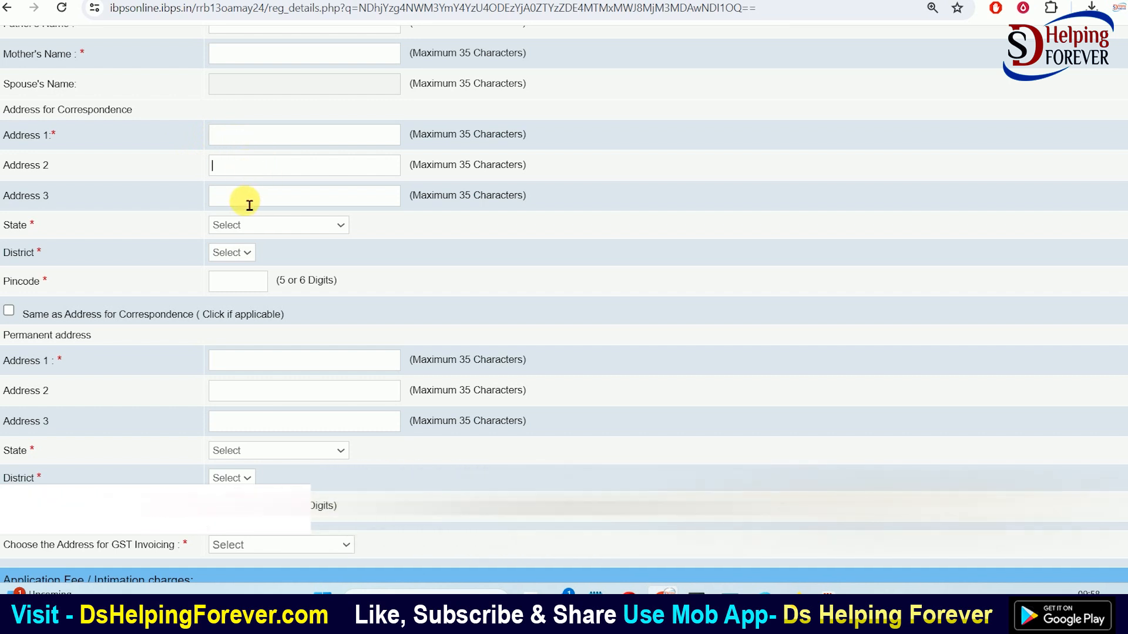
left_click(250, 201)
left_click(249, 229)
left_click(249, 229)
left_click(238, 259)
left_click(238, 260)
left_click(244, 286)
scroll(243, 286, "down", 1)
scroll(111, 267, "down", 1)
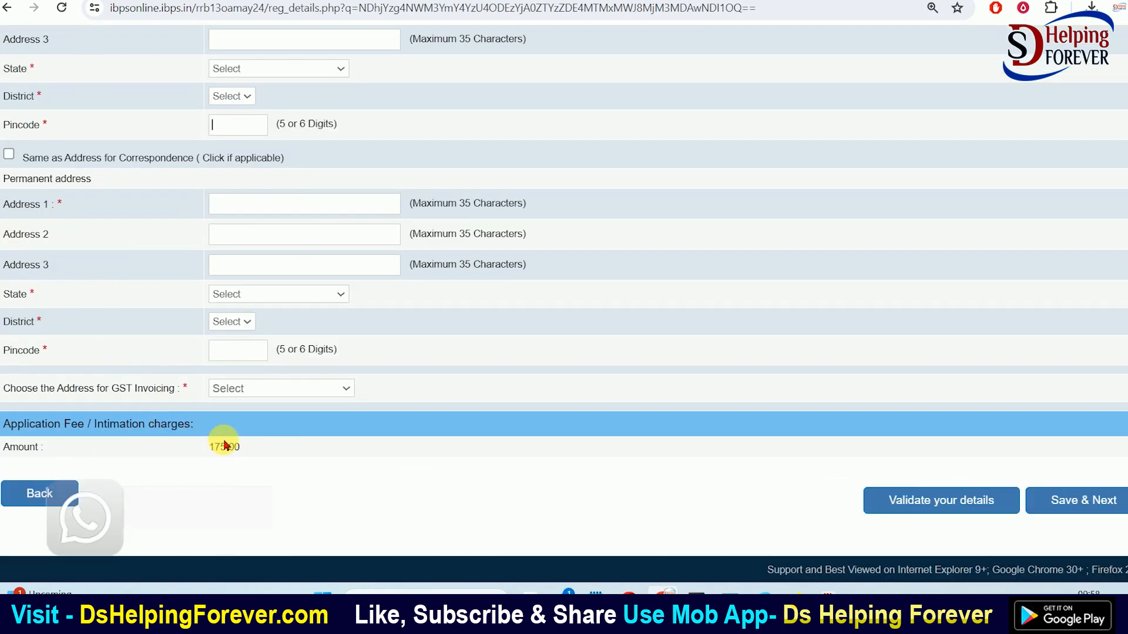
left_click(942, 501)
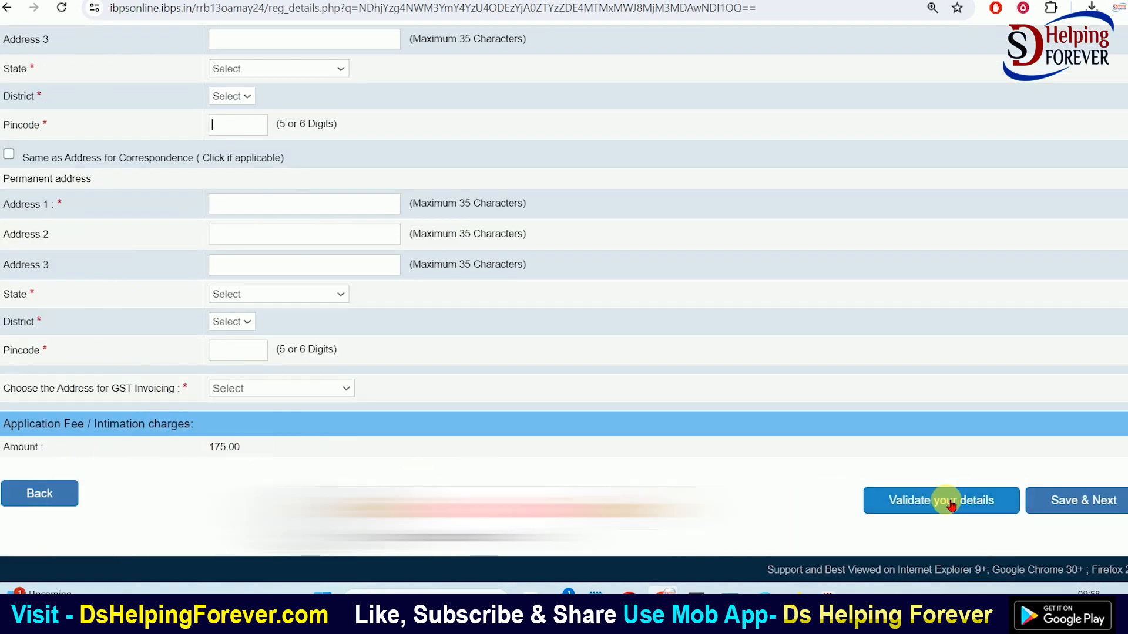
left_click(1090, 503)
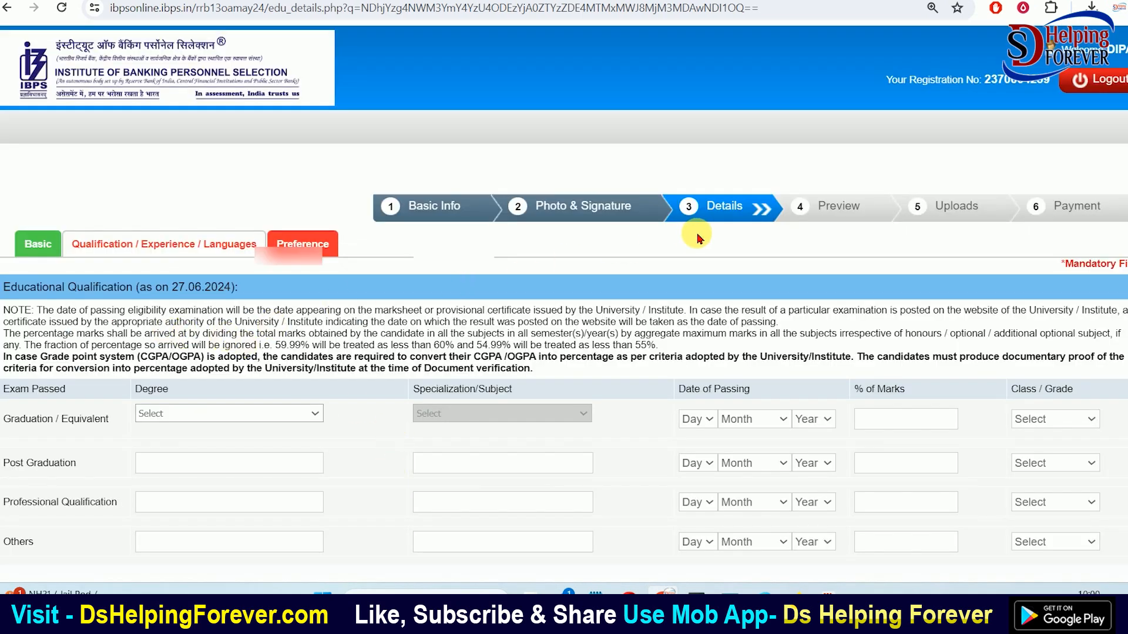
Fill the Graduation row with Bachelor of Arts (B.A.), Economics and 62.20 % marks
scroll(363, 287, "down", 3)
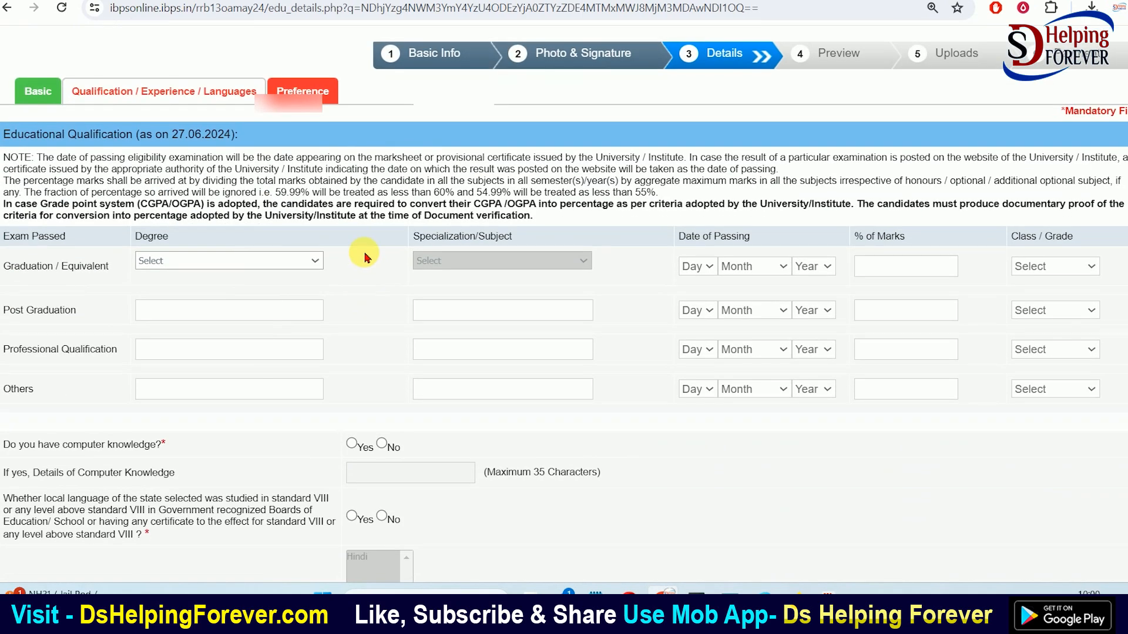
left_click(156, 260)
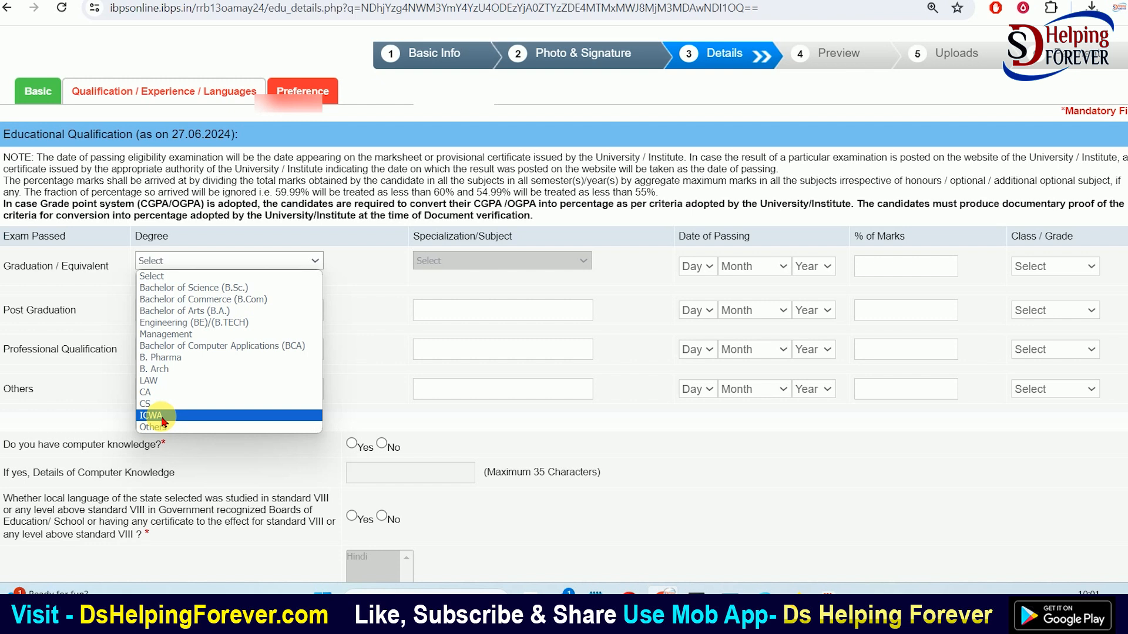
key("Escape")
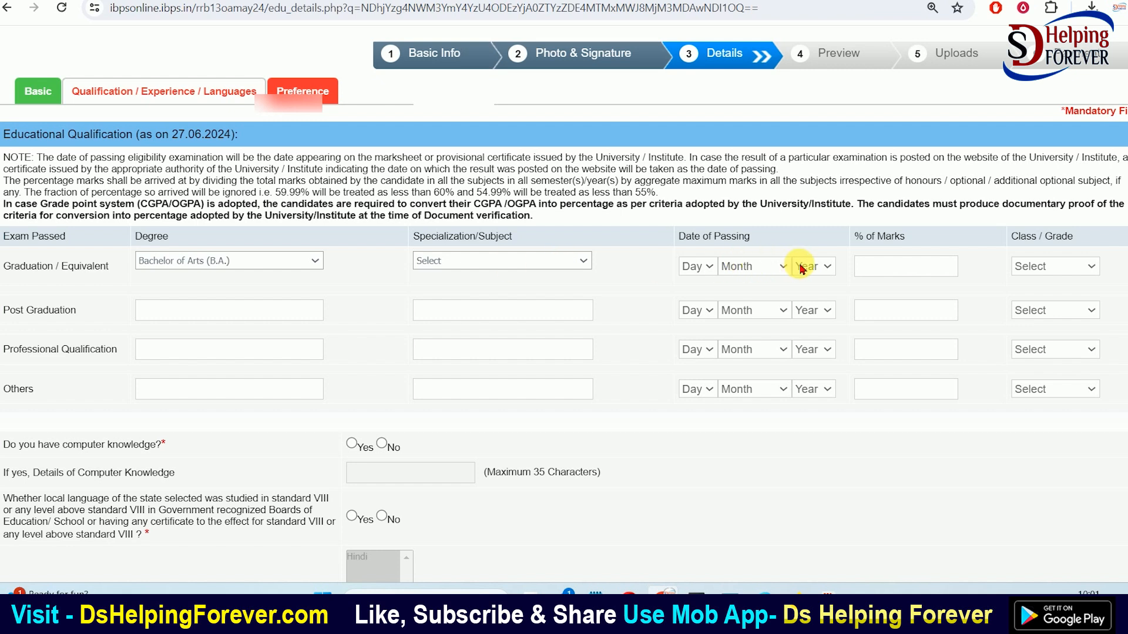
left_click(576, 261)
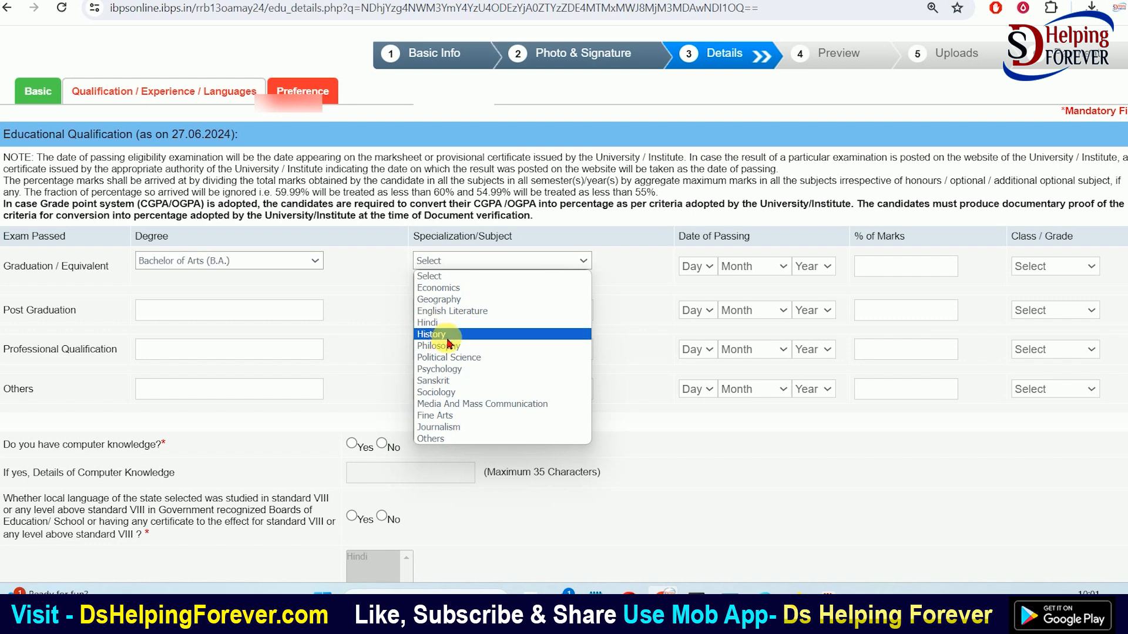
left_click(439, 288)
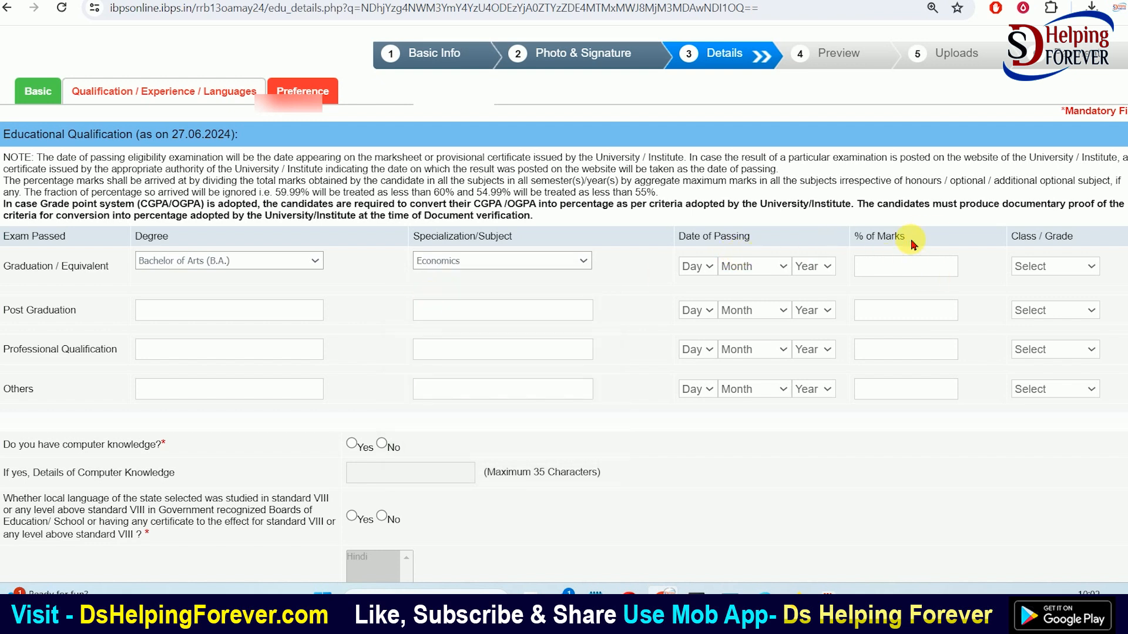
left_click(878, 272)
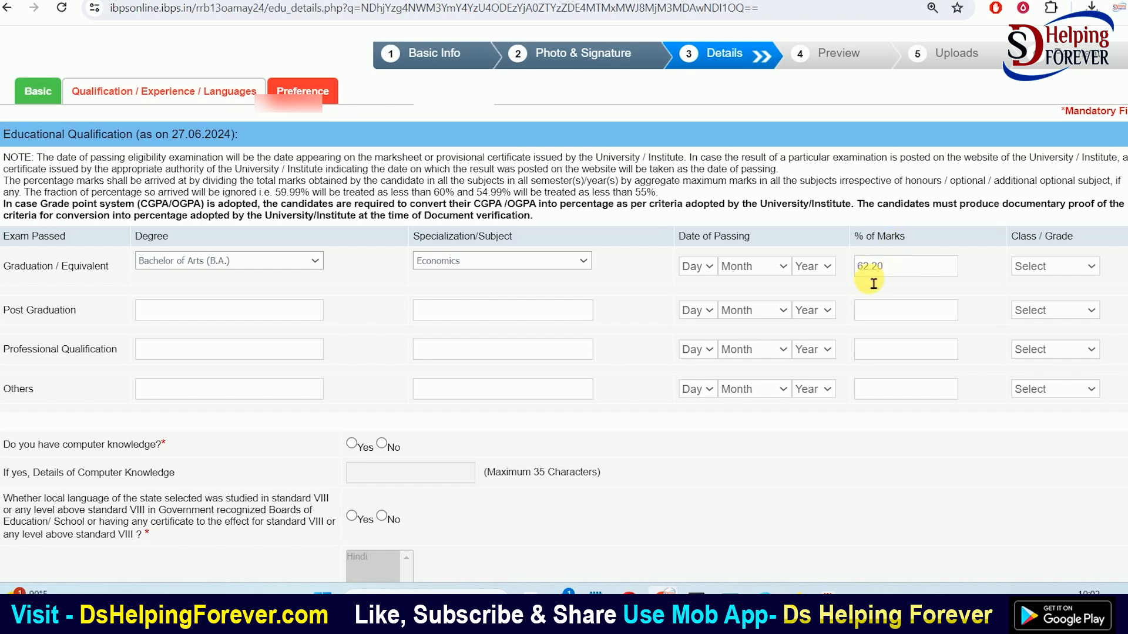
left_click(977, 272)
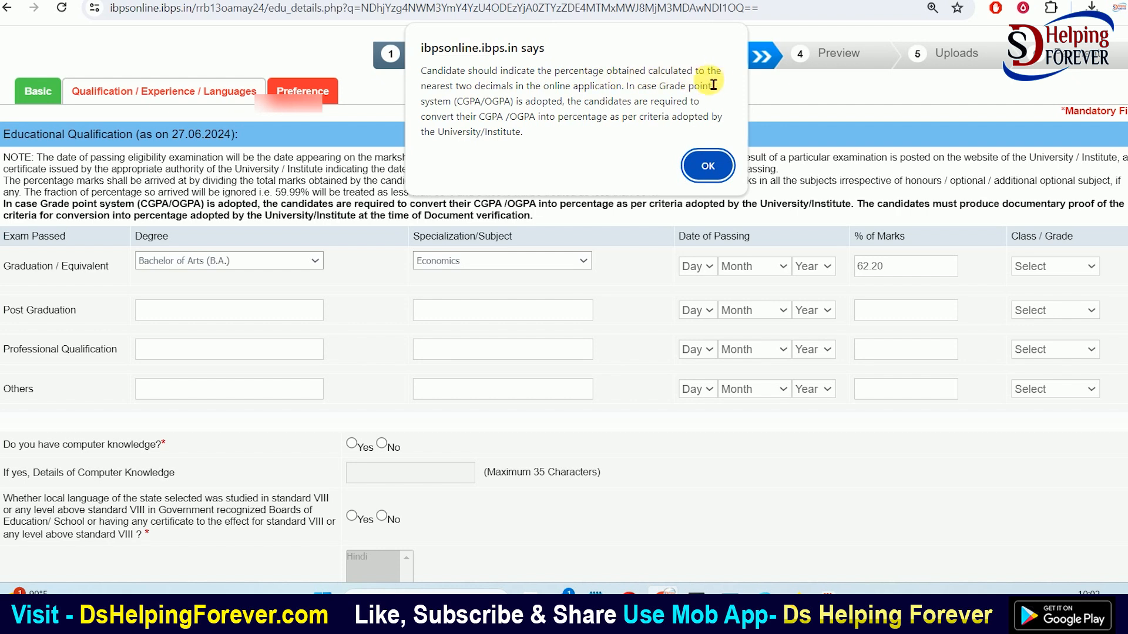
Read the two-decimal percentage alert and accept it with OK
left_click_drag(432, 92, 548, 92)
left_click(552, 95)
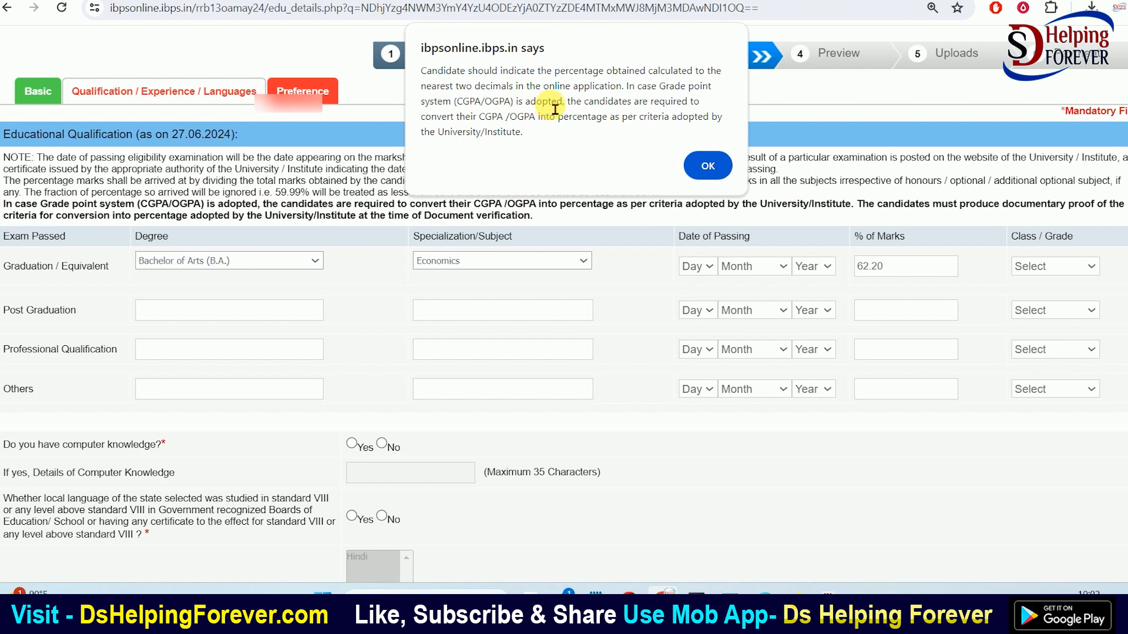
left_click_drag(433, 125, 591, 125)
left_click(594, 128)
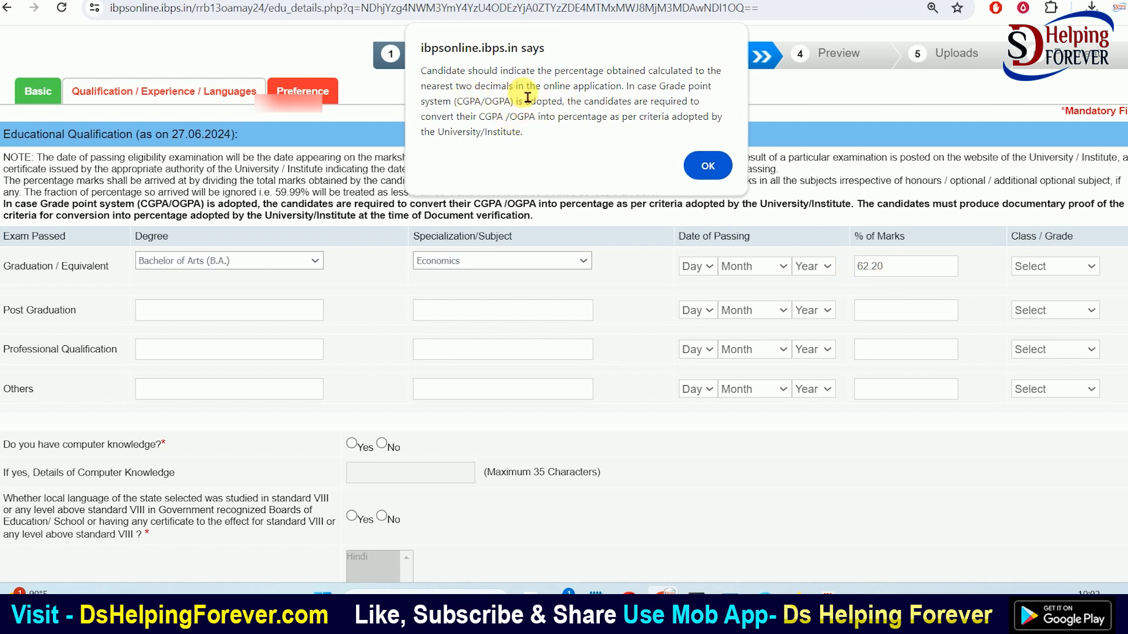
left_click_drag(424, 72, 565, 94)
left_click(653, 134)
left_click(707, 165)
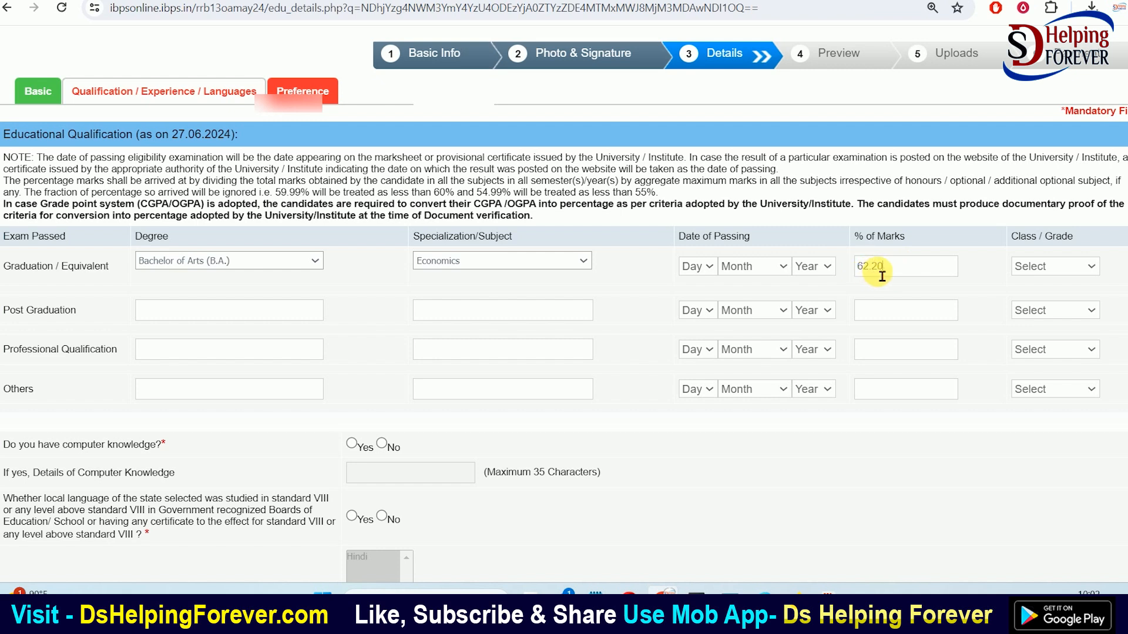
Set the graduation grade to First Class and answer Yes to computer knowledge
left_click(1087, 266)
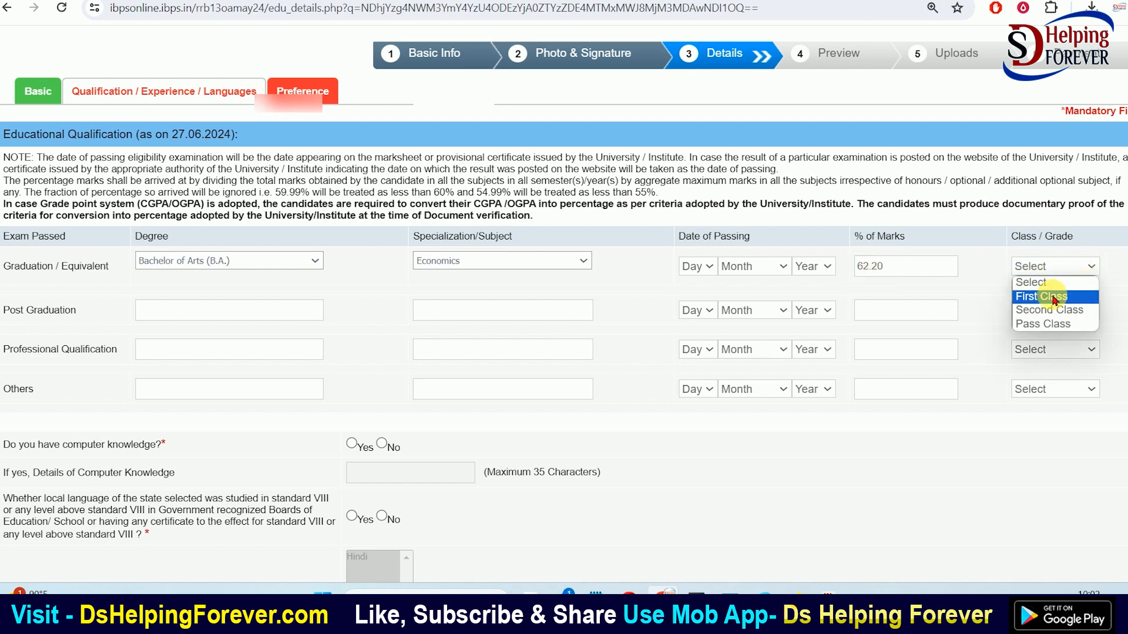
left_click(1054, 298)
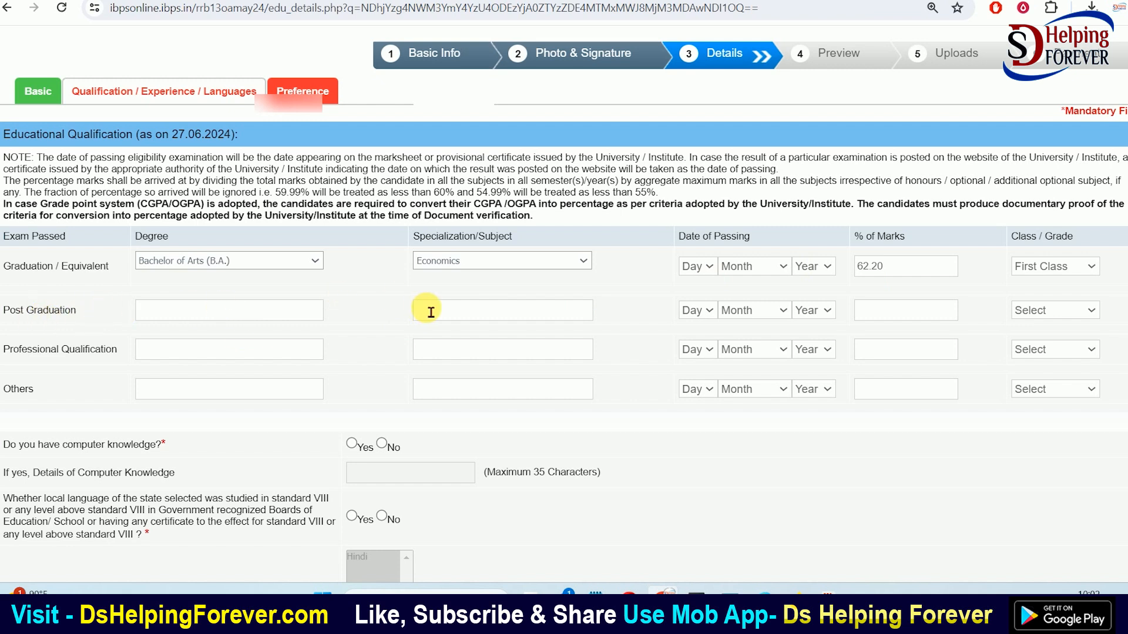
scroll(1014, 244, "down", 1)
scroll(749, 252, "down", 2)
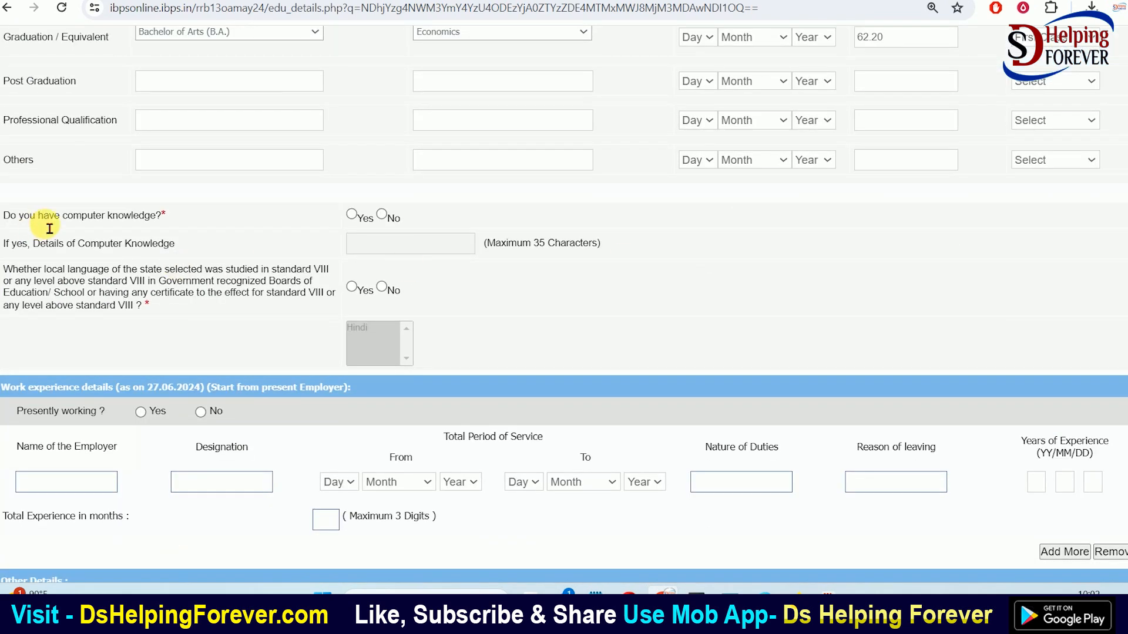
left_click(352, 215)
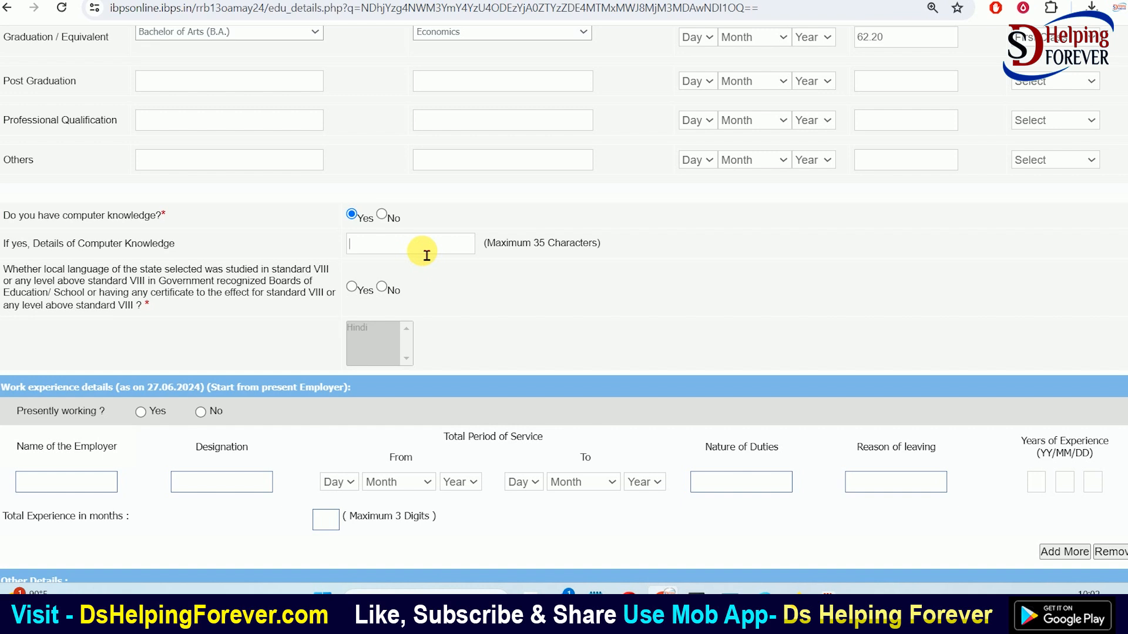
Answer Yes to having studied the local language and select Hindi
scroll(411, 255, "down", 1)
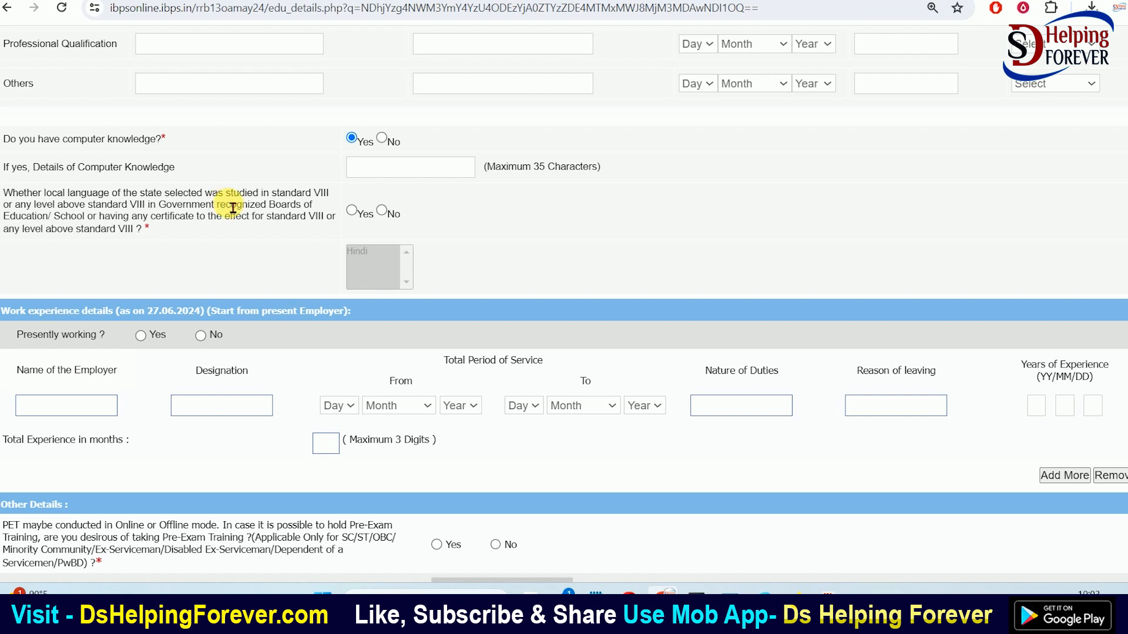
left_click(353, 212)
left_click(356, 251)
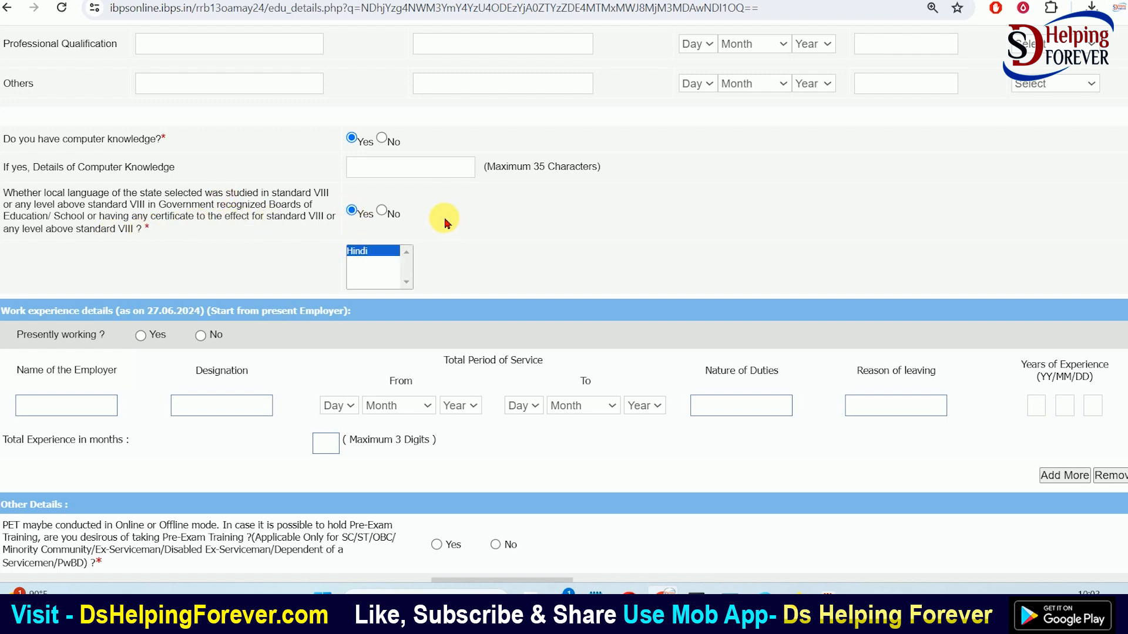